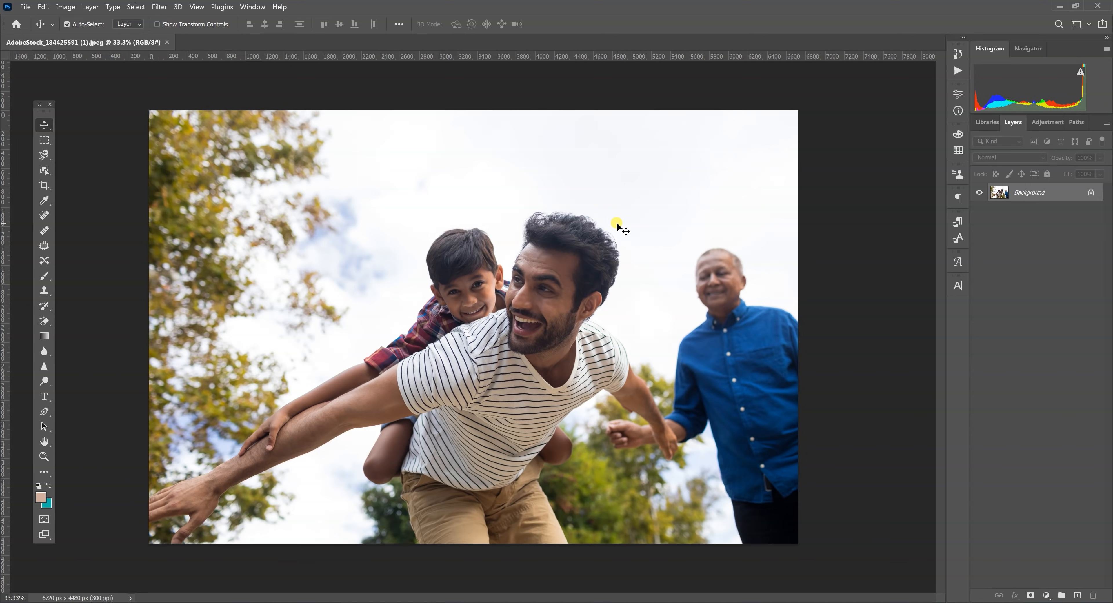
# Start Sky Replacement on the family photo and choose the first sky in the Sunsets group
pyautogui.click(47, 9)
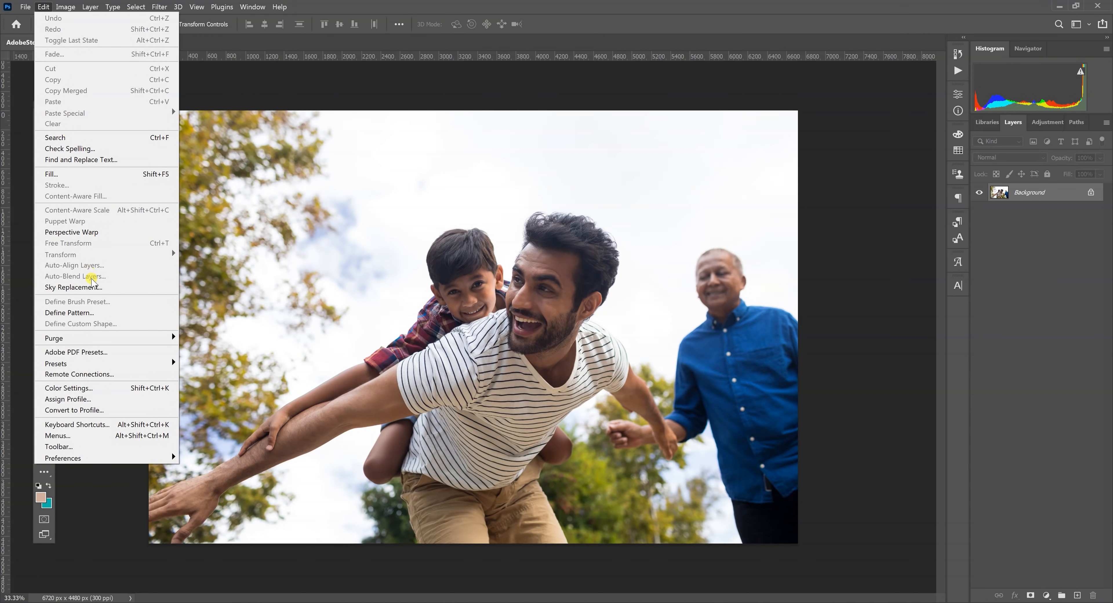
pyautogui.click(94, 288)
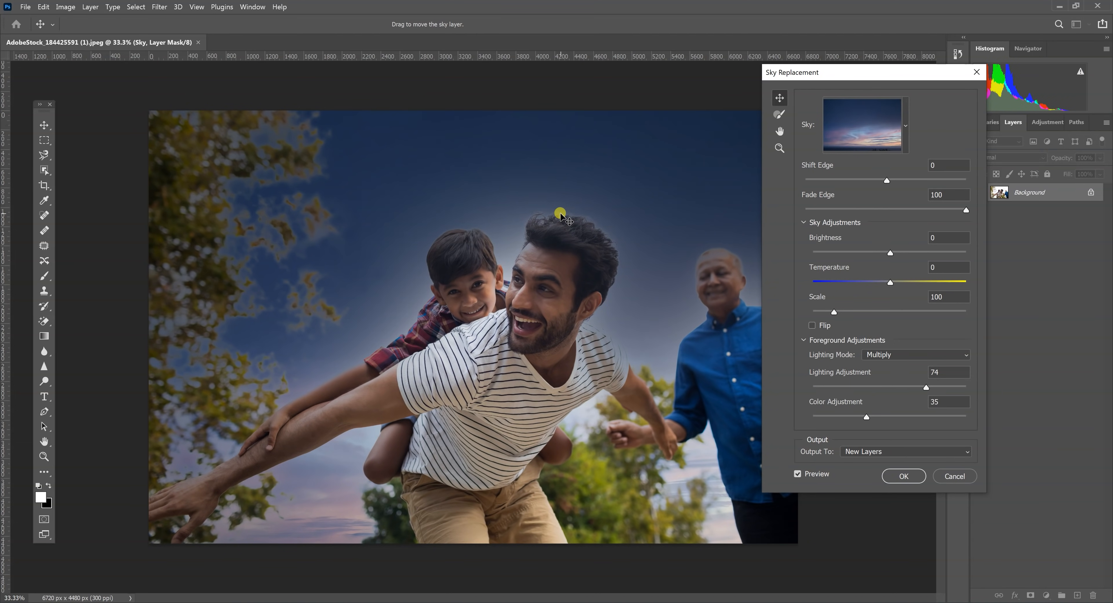
pyautogui.moveTo(852, 74); pyautogui.dragTo(888, 74)
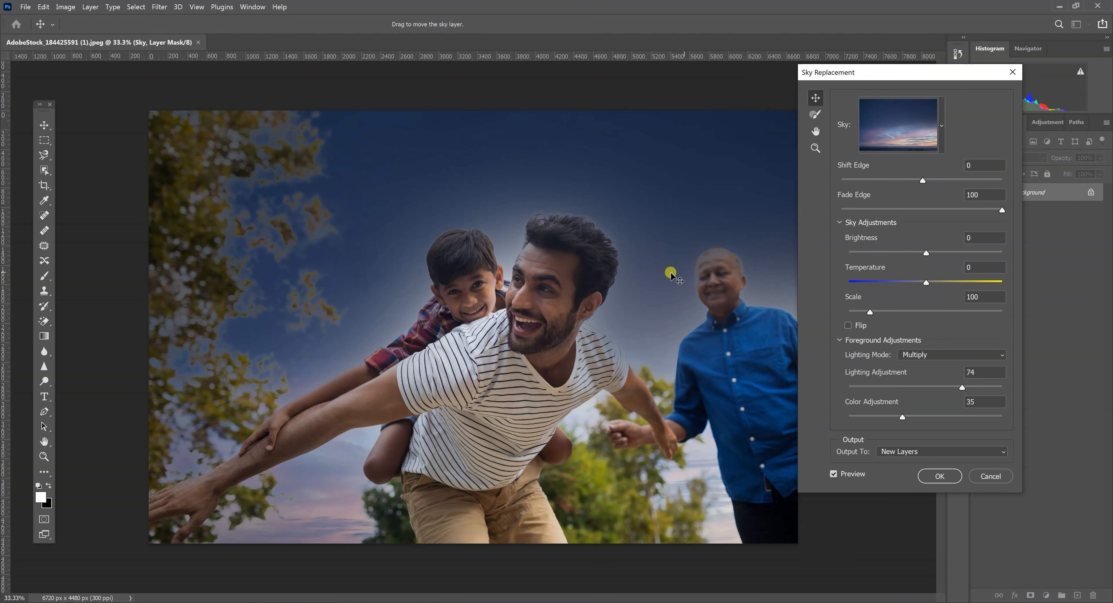
pyautogui.click(941, 126)
pyautogui.click(891, 266)
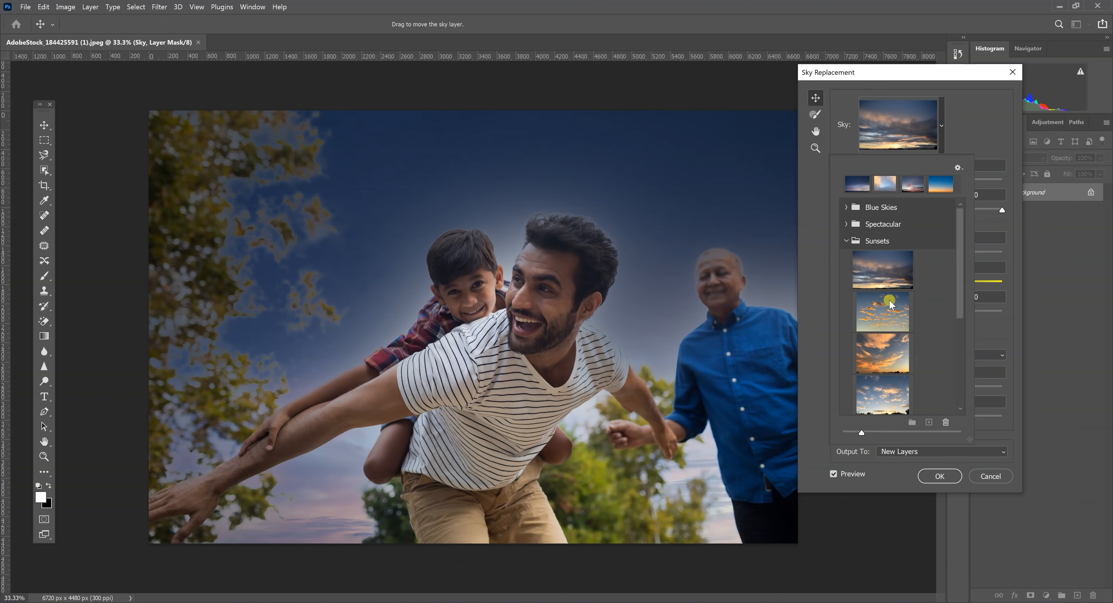
# Try the second to fifth Sunsets skies on the photo, returning to the fourth one
pyautogui.click(884, 304)
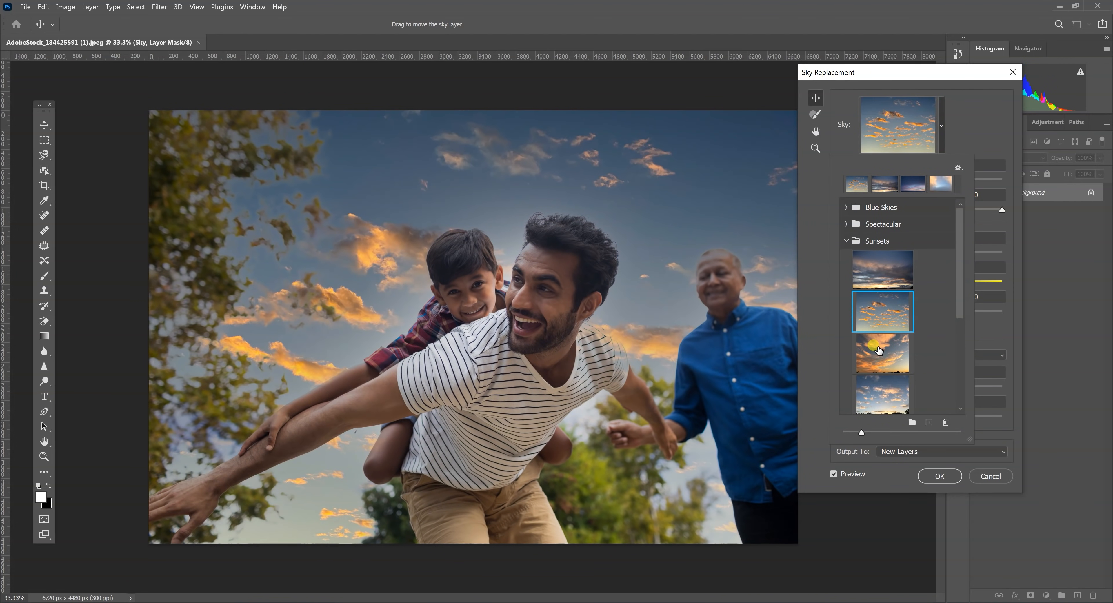
pyautogui.click(877, 346)
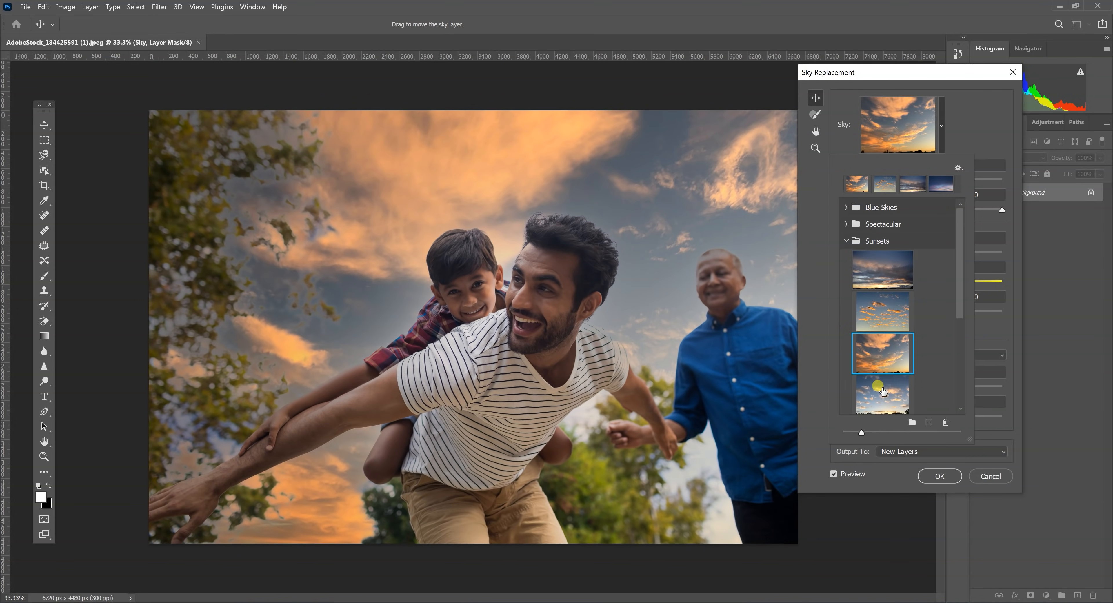
pyautogui.click(880, 383)
pyautogui.scroll(-2, 942, 324)
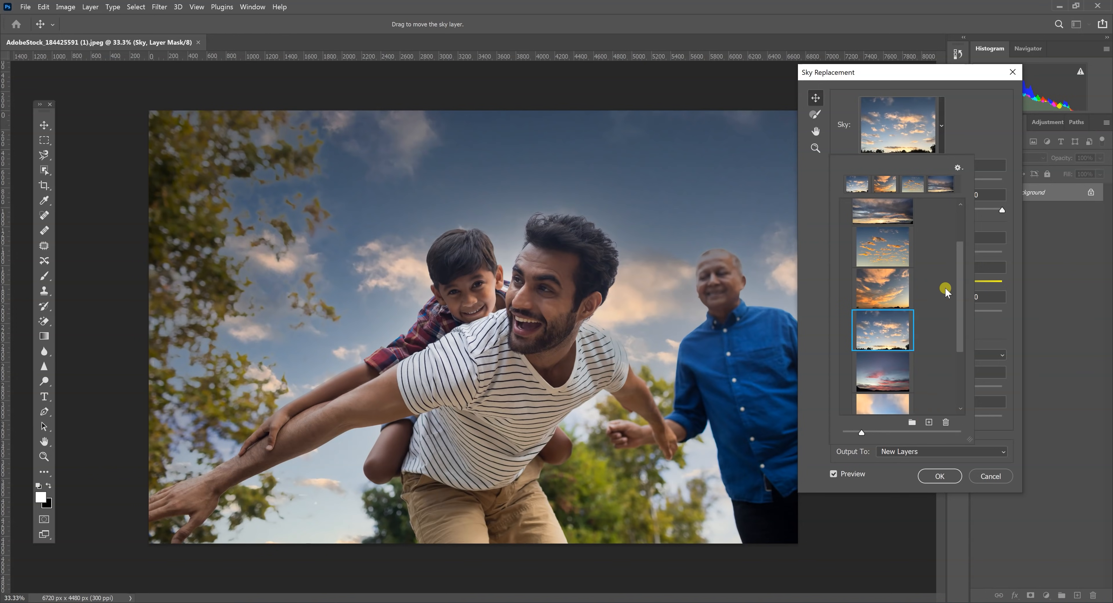
pyautogui.click(892, 375)
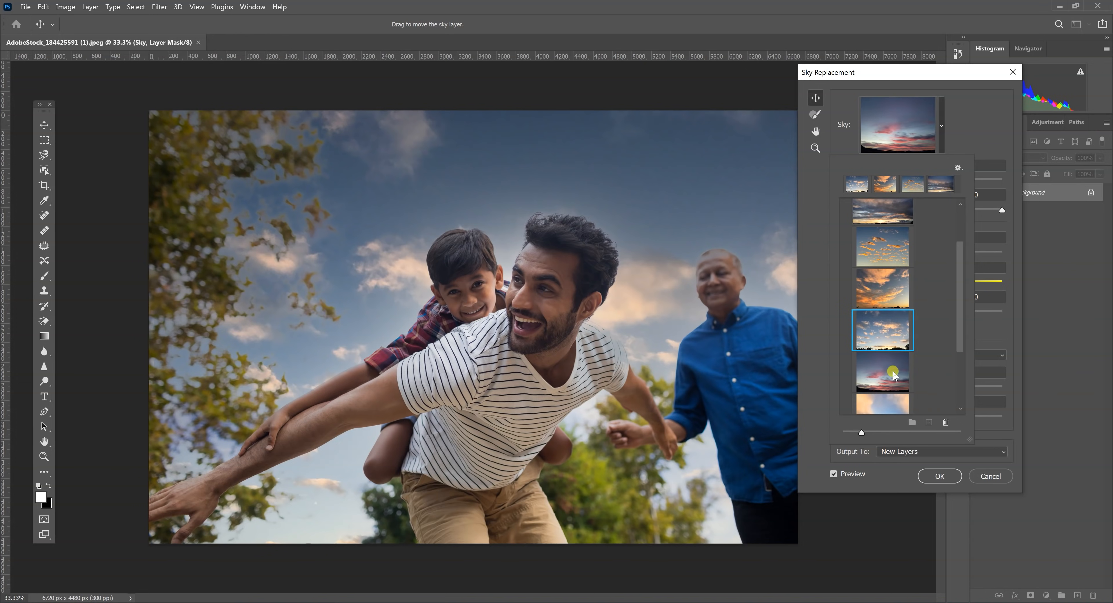
pyautogui.click(884, 341)
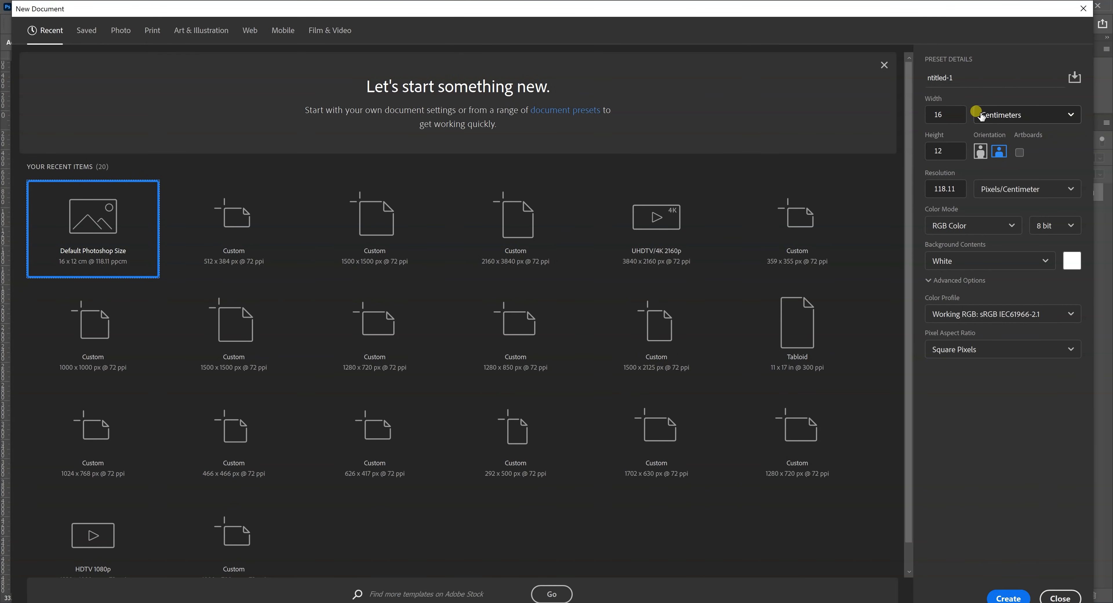
# Create a new 1500 x 1500 px document at 72 ppi
pyautogui.click(343, 233)
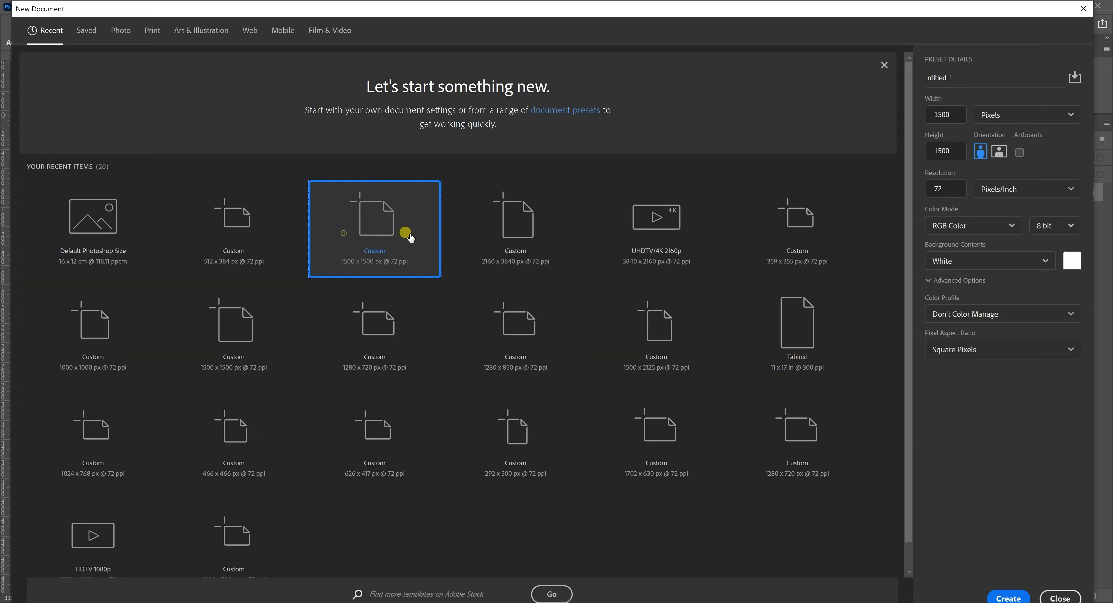
pyautogui.doubleClick(408, 235)
pyautogui.hotkey('ctrl', ';')
# Bring the family photo into the new document and convert its layer to a Smart Object
pyautogui.click(84, 42)
pyautogui.moveTo(510, 268); pyautogui.dragTo(447, 296)
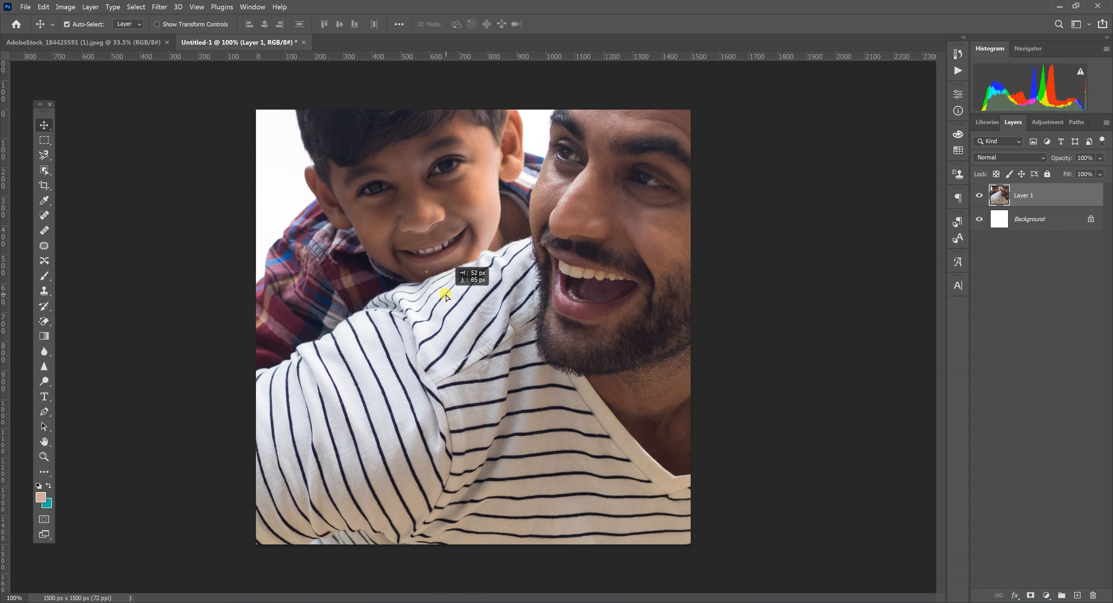
pyautogui.rightClick(1048, 198)
pyautogui.click(970, 275)
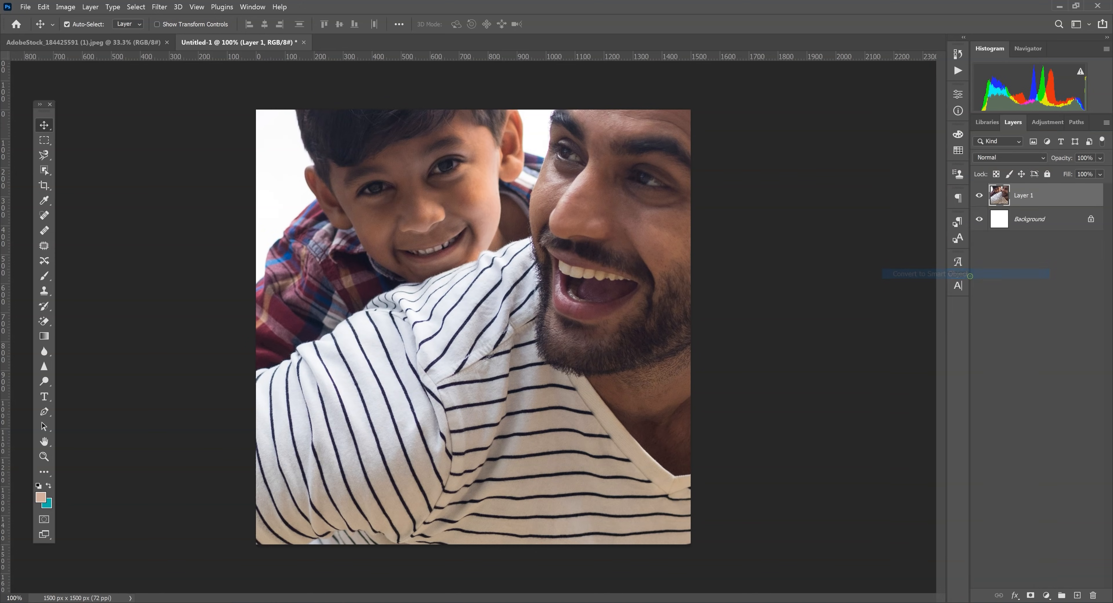
# Scale the photo layer to about 34% and position it so all three people fill the square canvas
pyautogui.click(44, 456)
pyautogui.keyDown('alt'); pyautogui.click(534, 246); pyautogui.keyUp('alt')
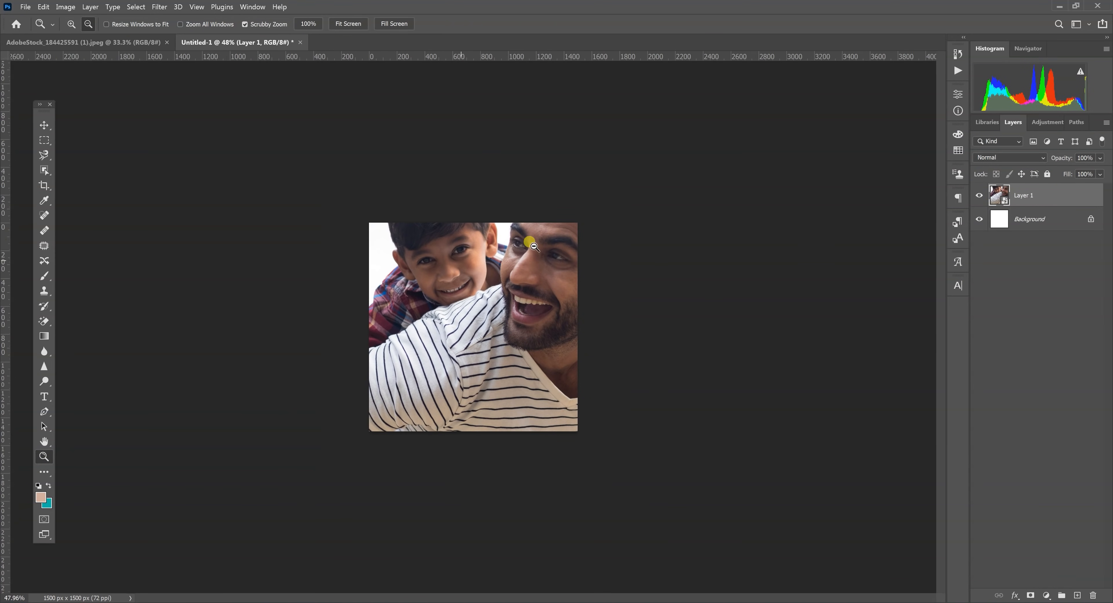
pyautogui.hotkey('ctrl', 't')
pyautogui.moveTo(730, 219); pyautogui.dragTo(655, 357)
pyautogui.moveTo(847, 134); pyautogui.dragTo(595, 280)
pyautogui.moveTo(699, 183); pyautogui.dragTo(613, 238)
pyautogui.moveTo(540, 304); pyautogui.dragTo(510, 304)
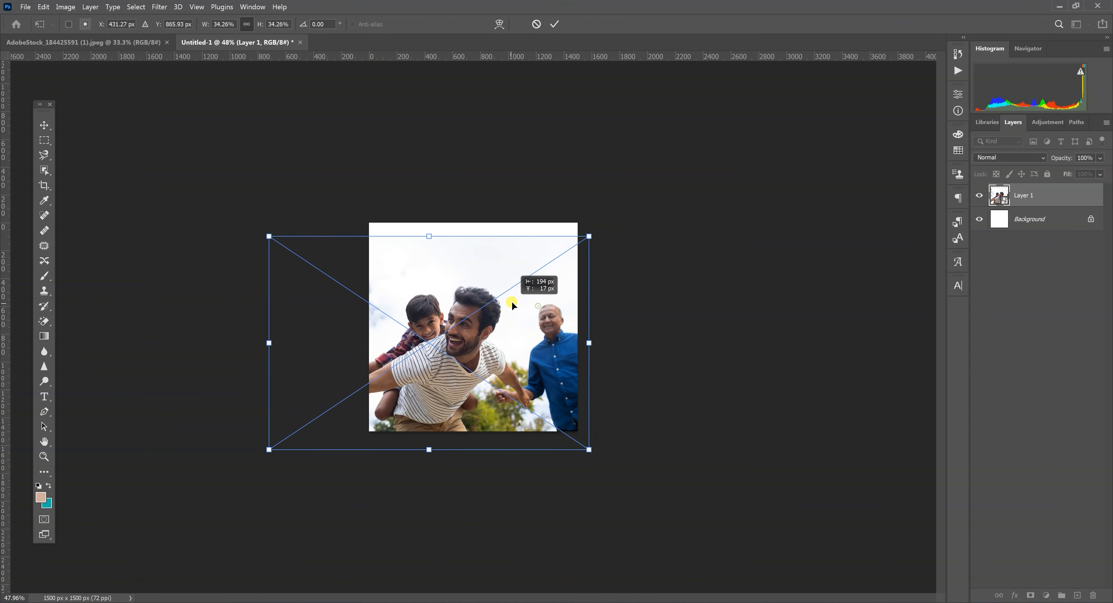
pyautogui.press('Return')
pyautogui.hotkey('ctrl', '0')
# Add the white two-line headline "Give your child an advantage for life." over the photo
pyautogui.press('t')
pyautogui.click(348, 414)
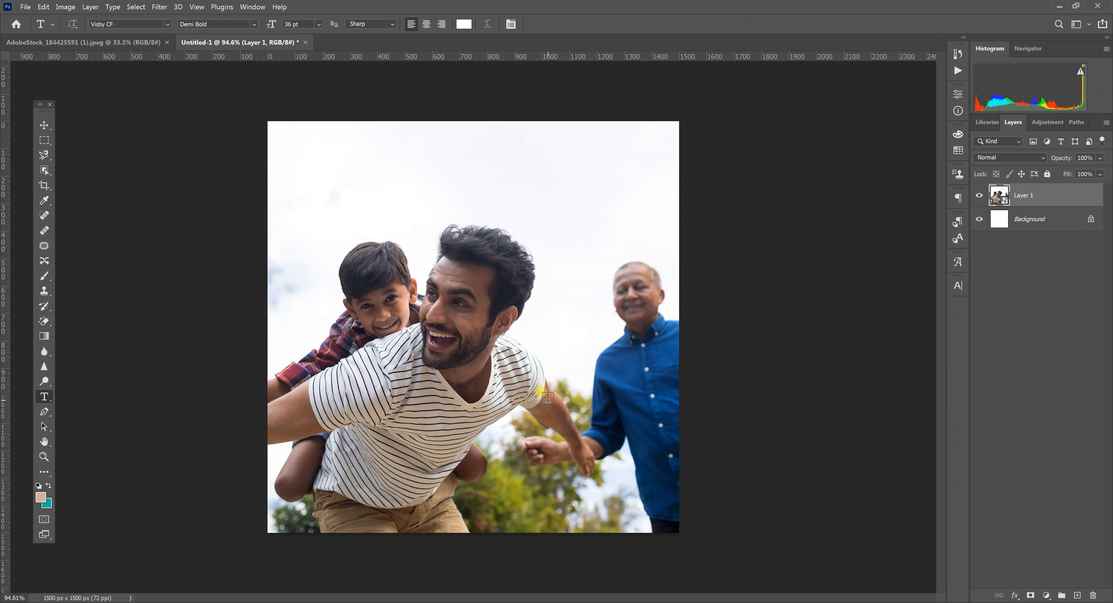
pyautogui.write('Give your child an advantage for life.')
pyautogui.click(414, 425)
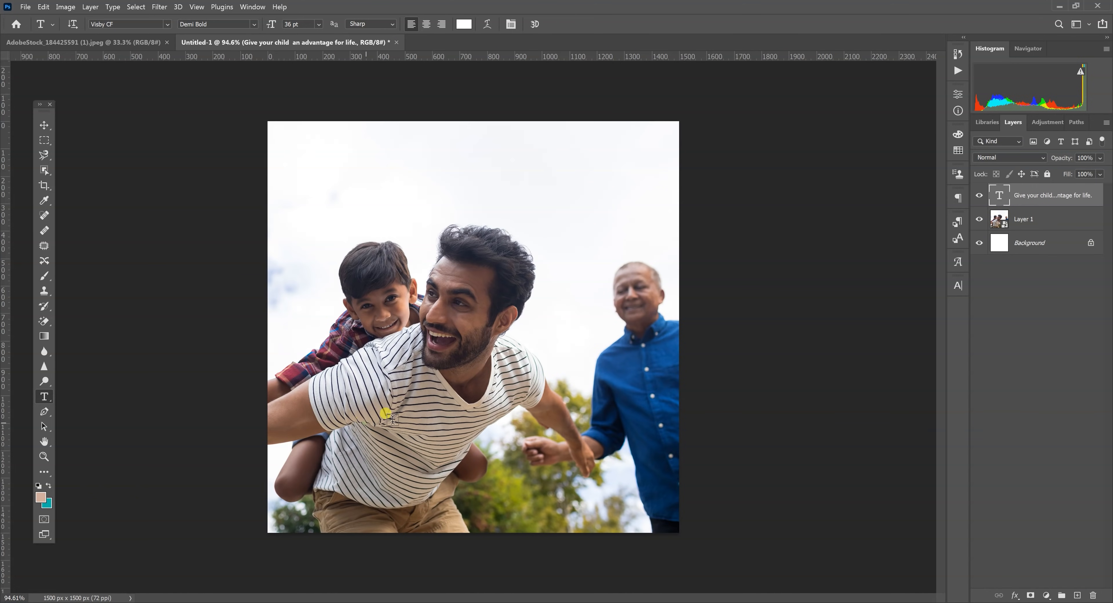
pyautogui.click(364, 417)
pyautogui.write('Give your child an advantage for life.')
# Enlarge the headline and place it over the striped shirt in the lower part of the image
pyautogui.click(52, 122)
pyautogui.hotkey('ctrl', 't')
pyautogui.moveTo(462, 415); pyautogui.dragTo(615, 354)
pyautogui.moveTo(545, 392); pyautogui.dragTo(509, 435)
pyautogui.press('Return')
pyautogui.moveTo(431, 481); pyautogui.dragTo(423, 481)
# Add a new layer above the photo and draw a gradient fading upward from the canvas bottom to transparent
pyautogui.click(1046, 243)
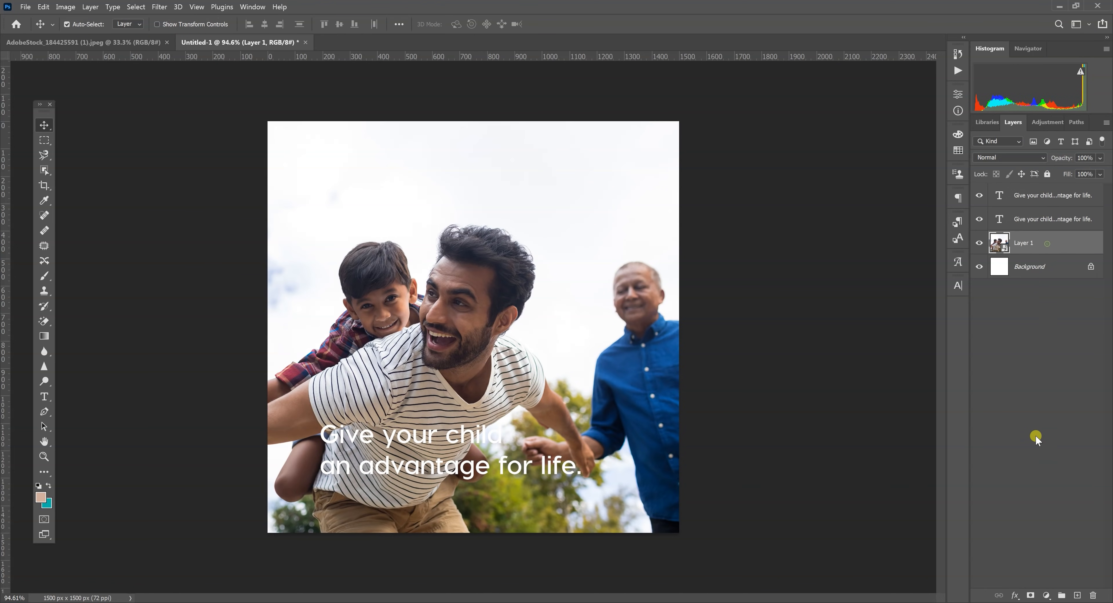
pyautogui.click(1078, 593)
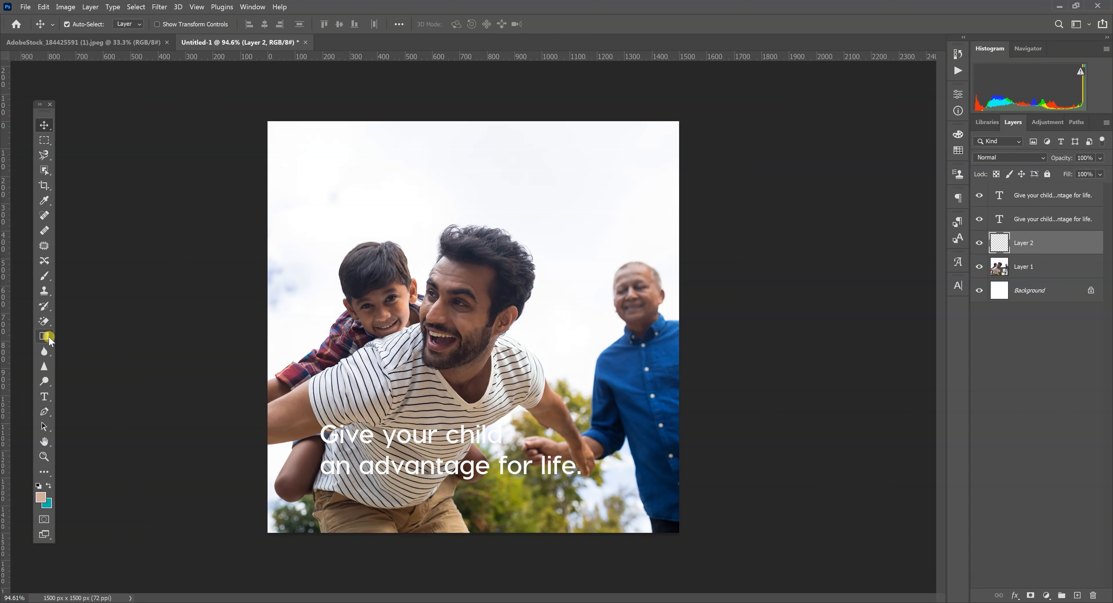
pyautogui.click(44, 336)
pyautogui.moveTo(514, 560); pyautogui.dragTo(514, 298)
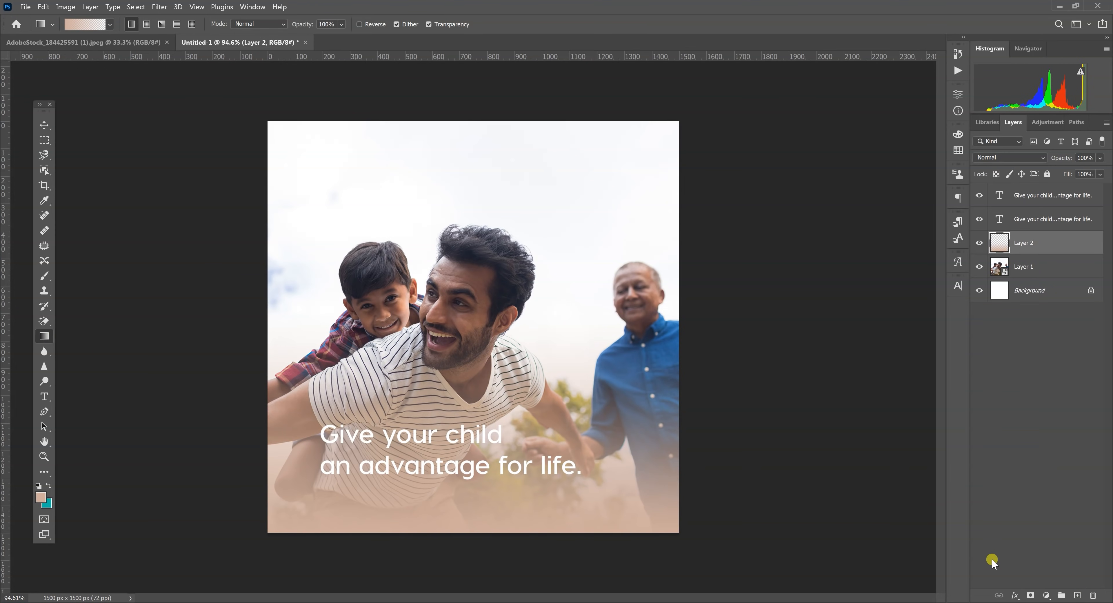
# Apply a pink-to-blue Gradient Overlay to the gradient layer
pyautogui.click(1016, 596)
pyautogui.click(1037, 560)
pyautogui.click(1065, 203)
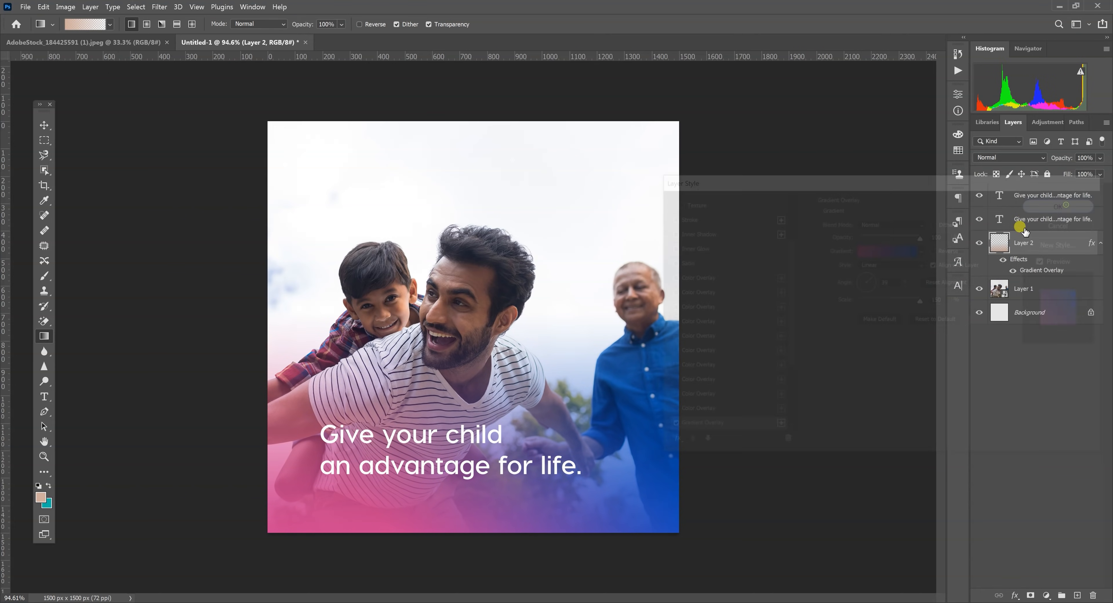
# Add a smaller subline below the headline: "Smart Life Plan works as a great plan for people who want to secure their children's guture"
pyautogui.click(43, 125)
pyautogui.moveTo(442, 449); pyautogui.dragTo(435, 499)
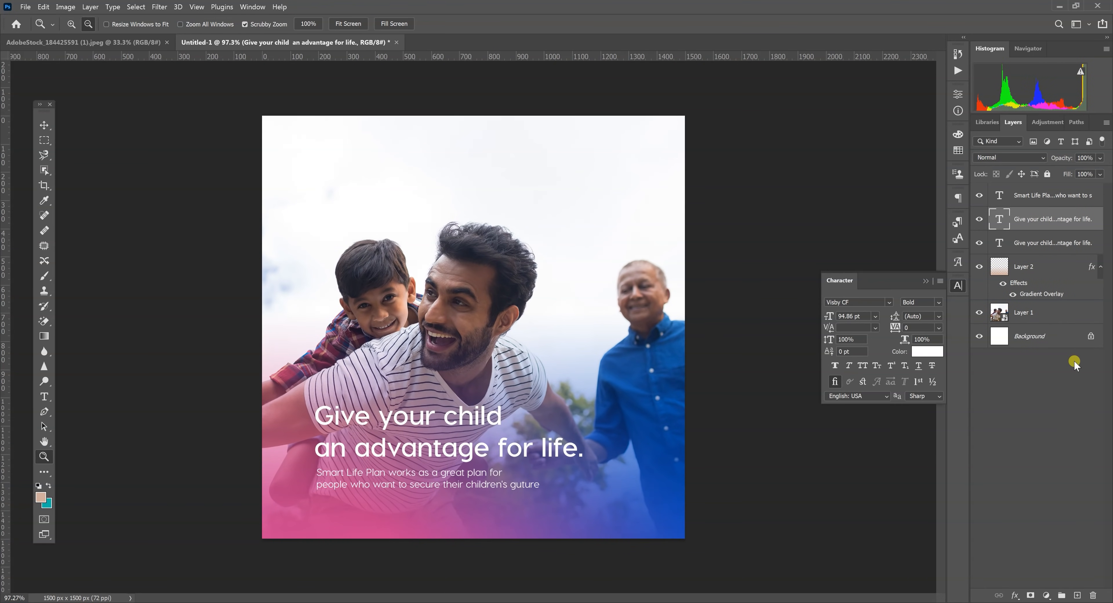
# Open the photo's Smart Object contents and replace the sky with the orange third Sunsets preset, output to new layers
pyautogui.click(1003, 314)
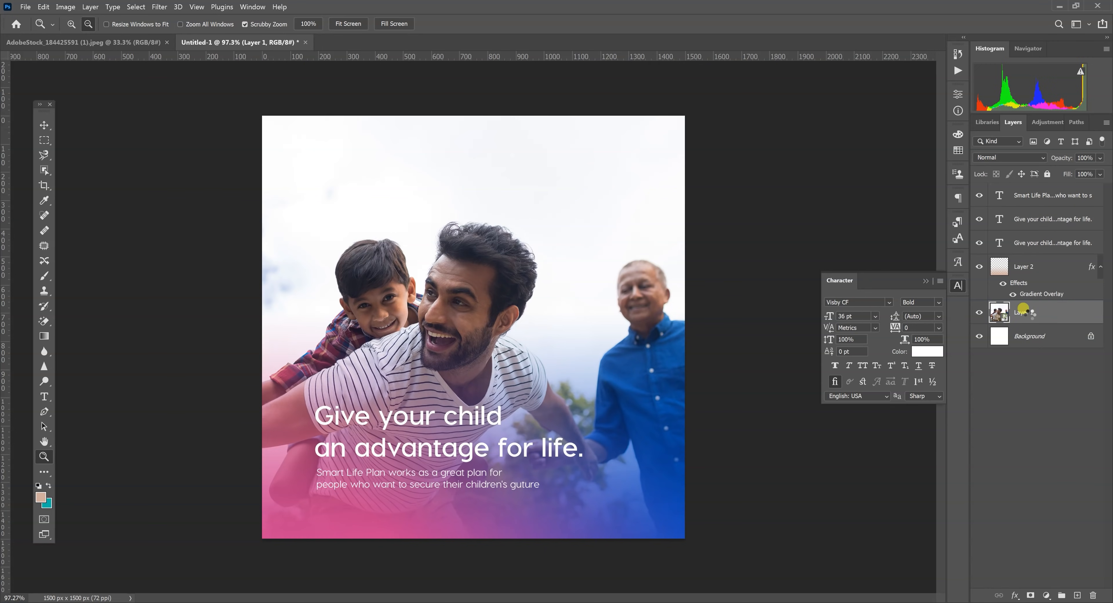
pyautogui.doubleClick(1007, 314)
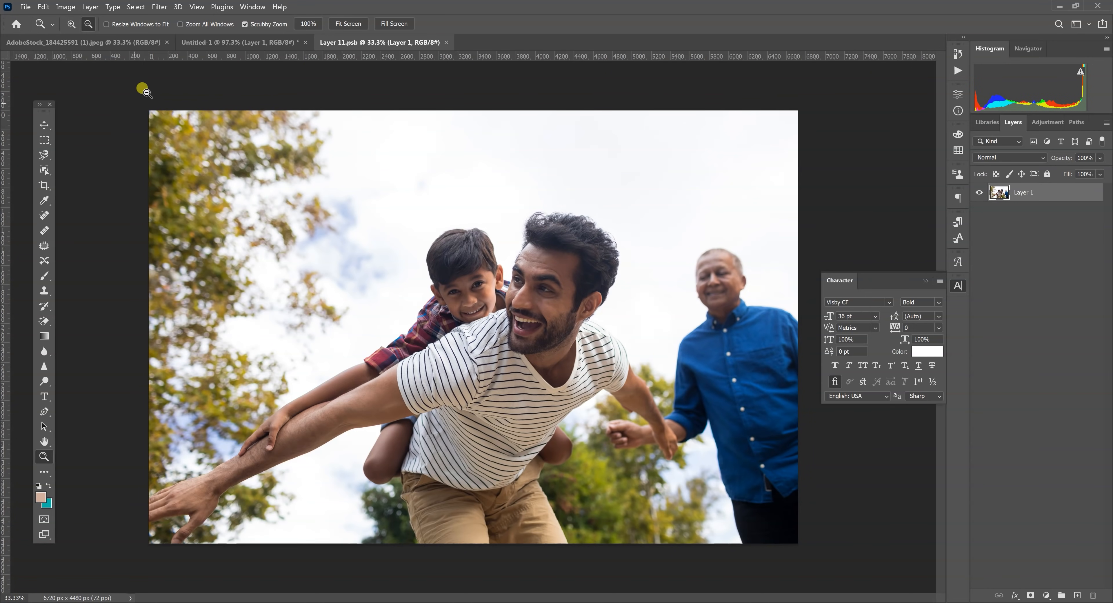
pyautogui.click(65, 7)
pyautogui.moveTo(43, 7)
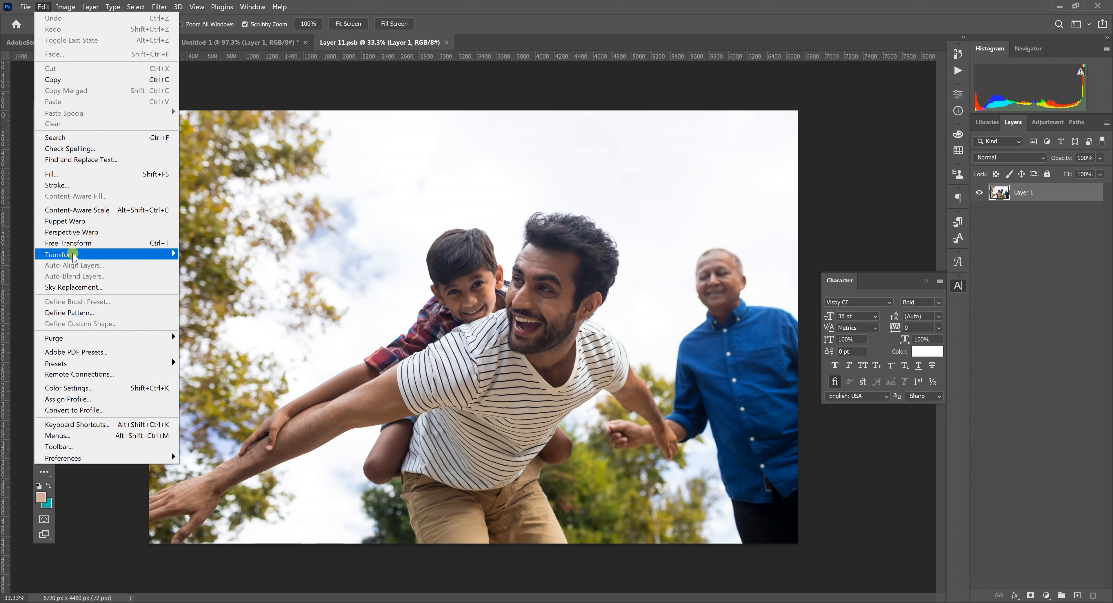
pyautogui.click(73, 287)
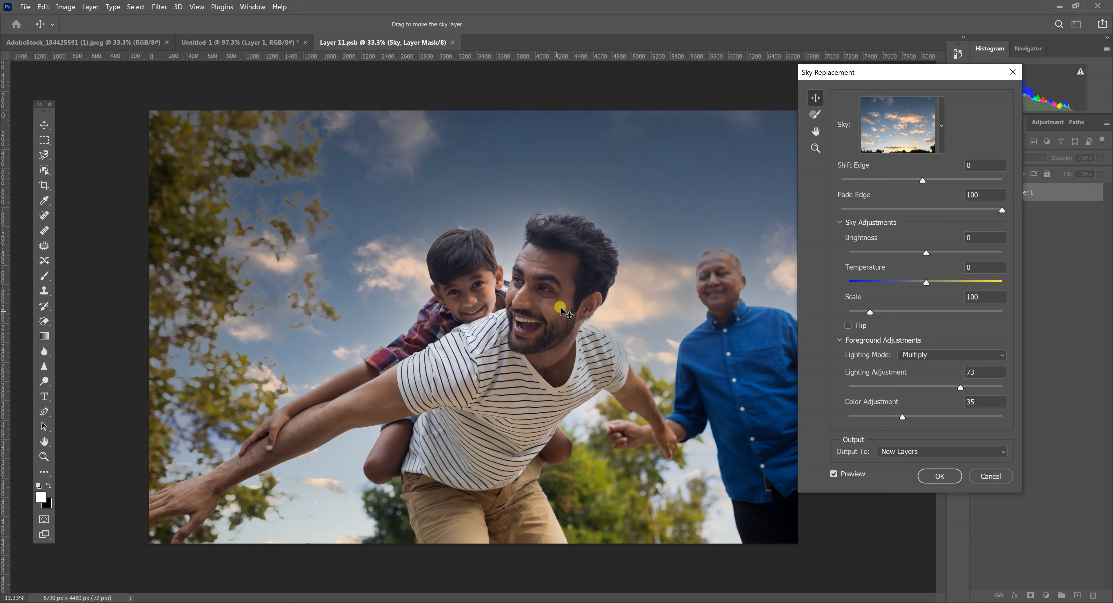
pyautogui.click(943, 135)
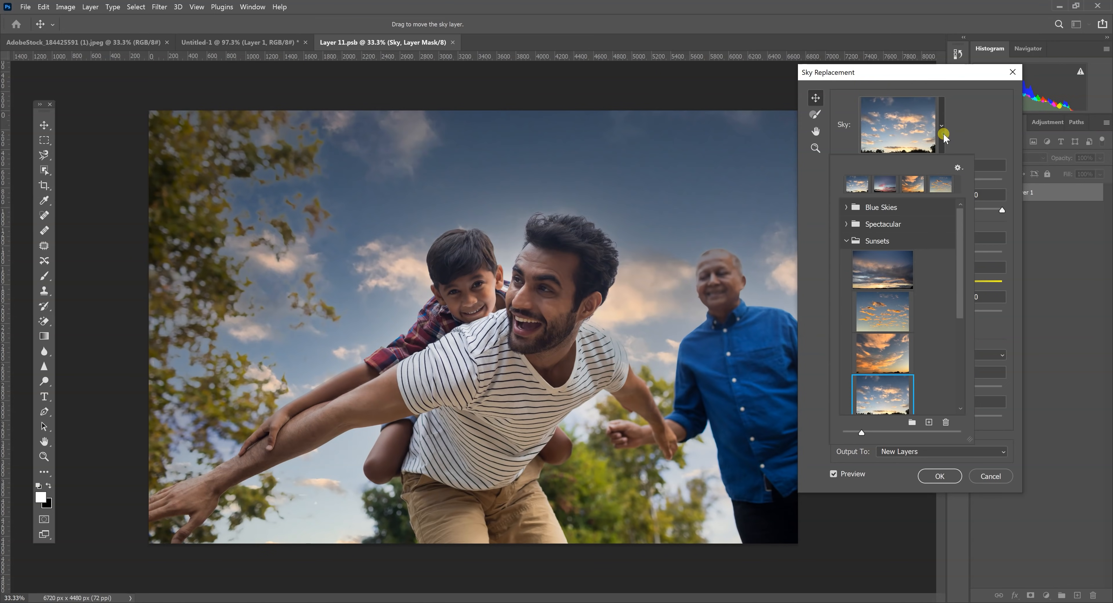
pyautogui.click(887, 349)
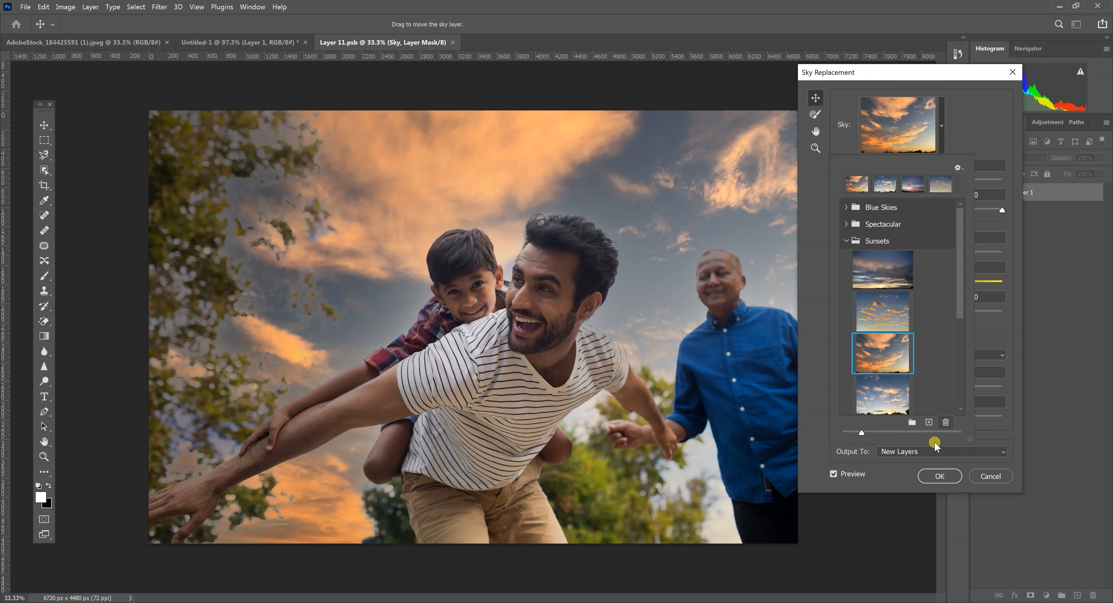
pyautogui.click(939, 476)
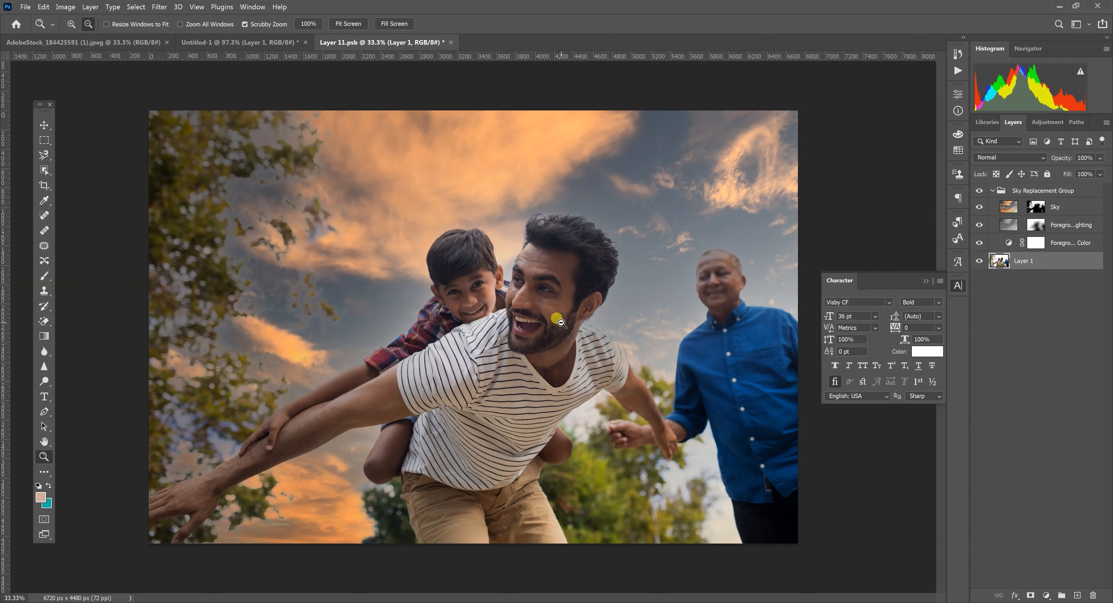
# Examine the Sky layer, the foreground lighting layer's blending options and the foreground color curves in the Sky Replacement Group
pyautogui.moveTo(566, 311); pyautogui.dragTo(517, 319)
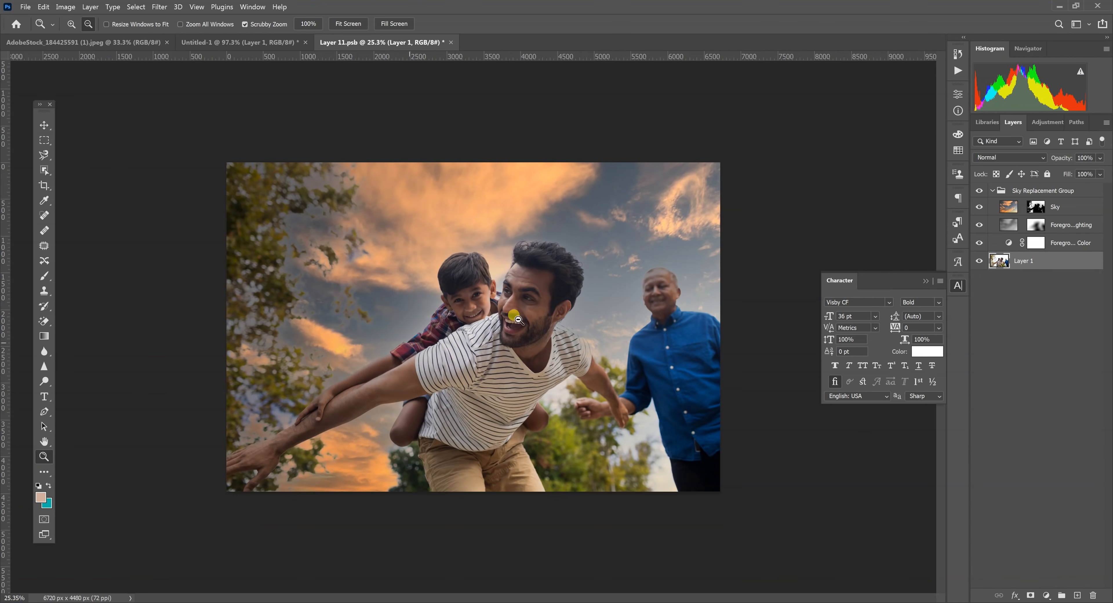
pyautogui.click(1067, 208)
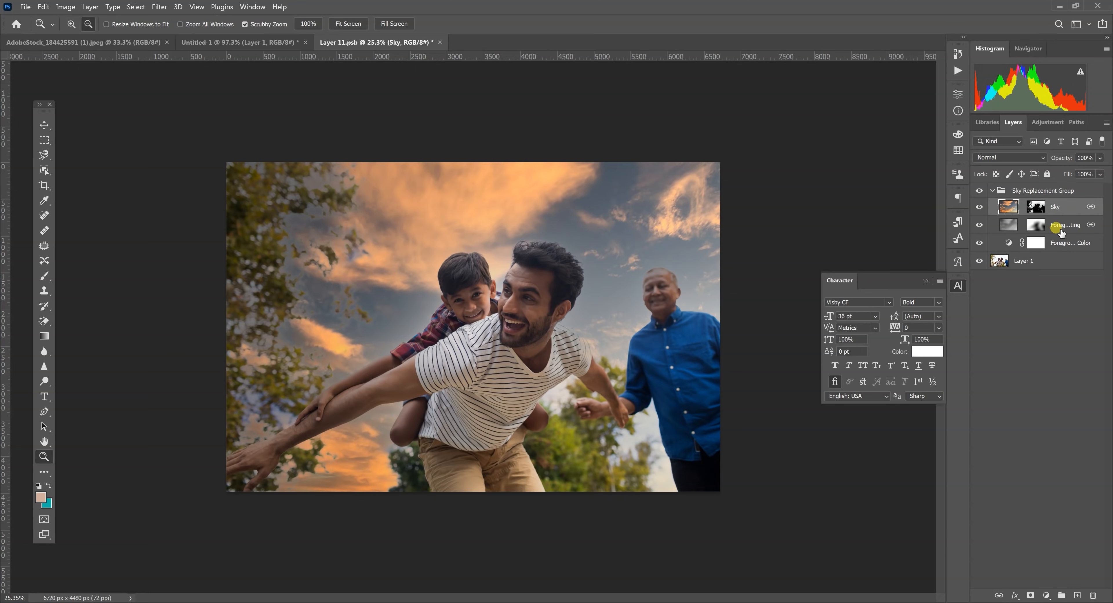
pyautogui.doubleClick(1074, 226)
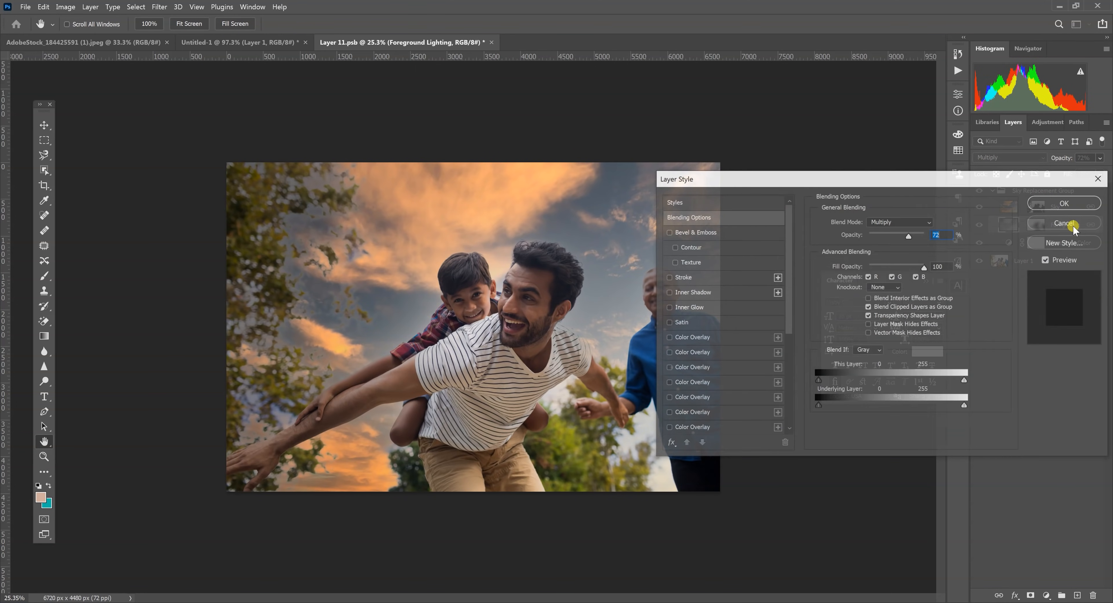
pyautogui.click(1065, 228)
pyautogui.press('Return')
pyautogui.doubleClick(1008, 242)
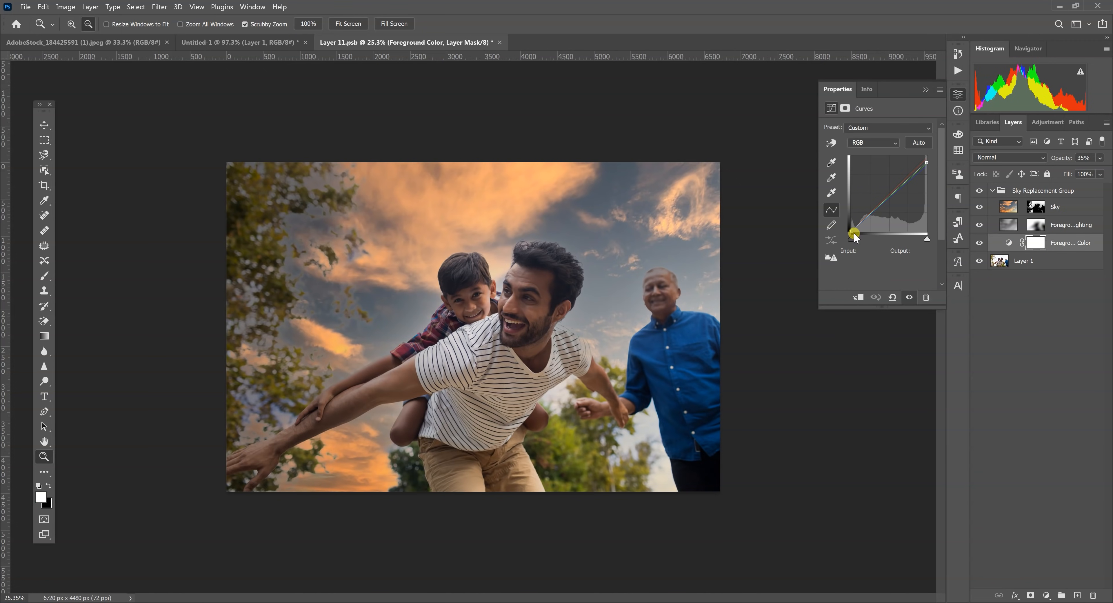
# Save and close the Smart Object contents, and view the updated photo in the square design
pyautogui.hotkey('ctrl', 's')
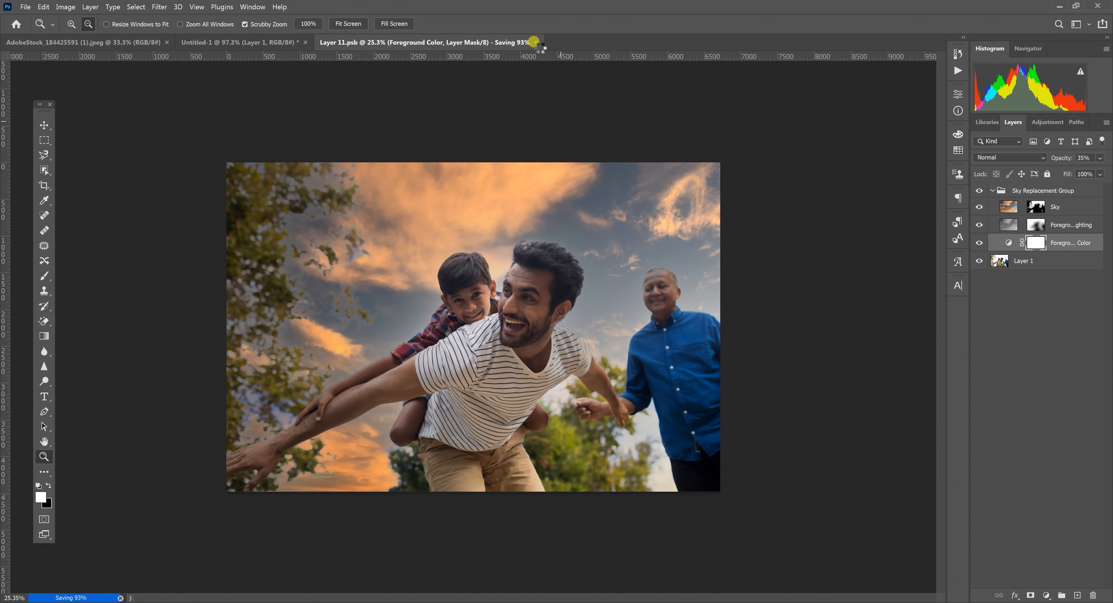
pyautogui.click(495, 42)
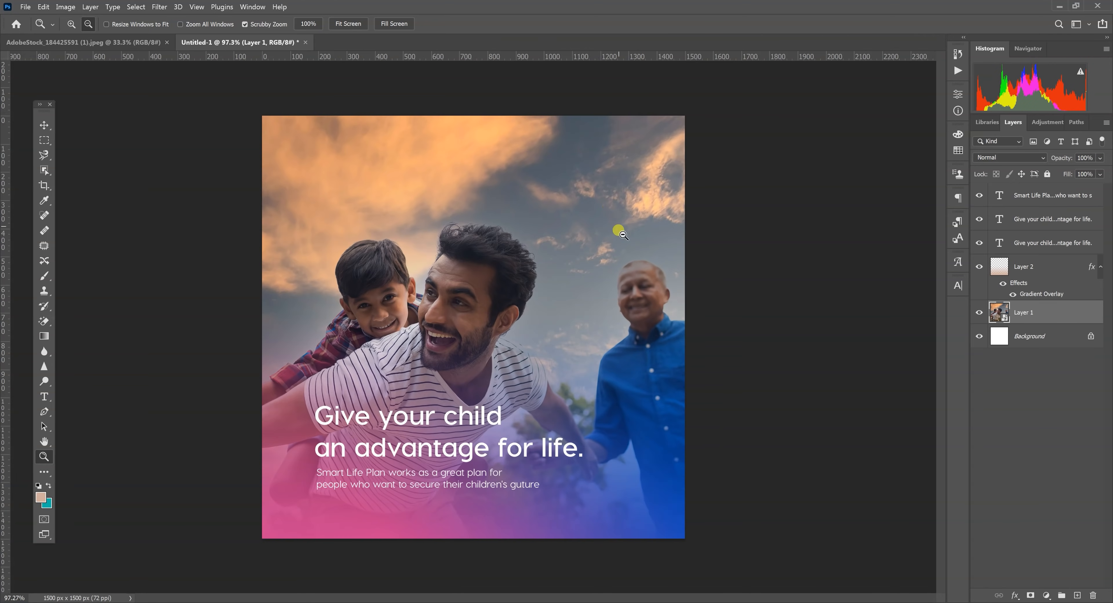
pyautogui.click(507, 326)
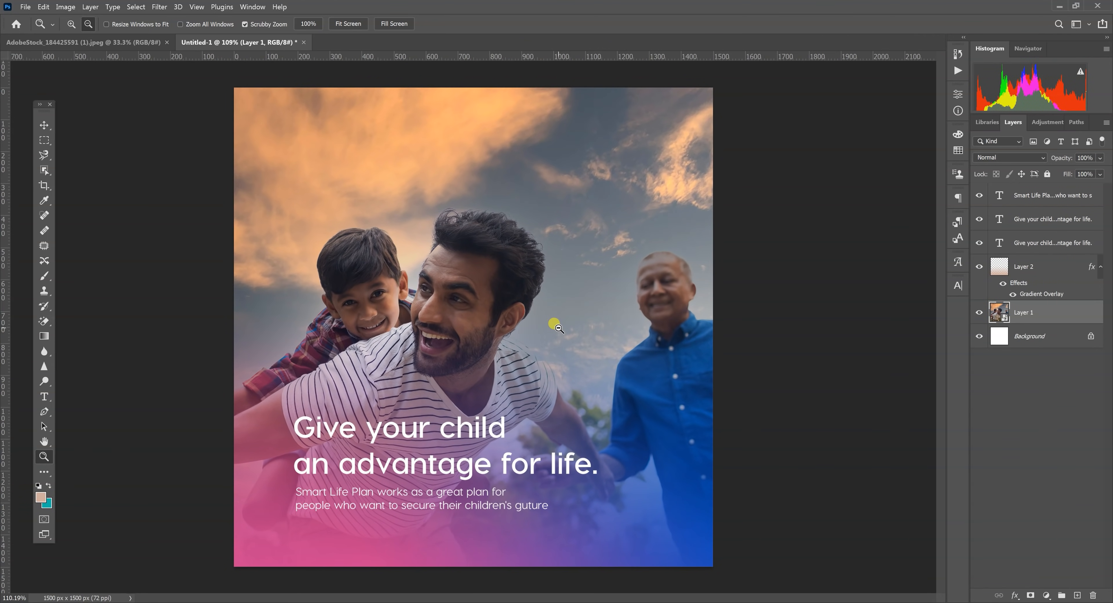
# Brighten the photo layer with a Curves adjustment by raising the RGB midtones from input 113 to output 133
pyautogui.hotkey('ctrl', 'm')
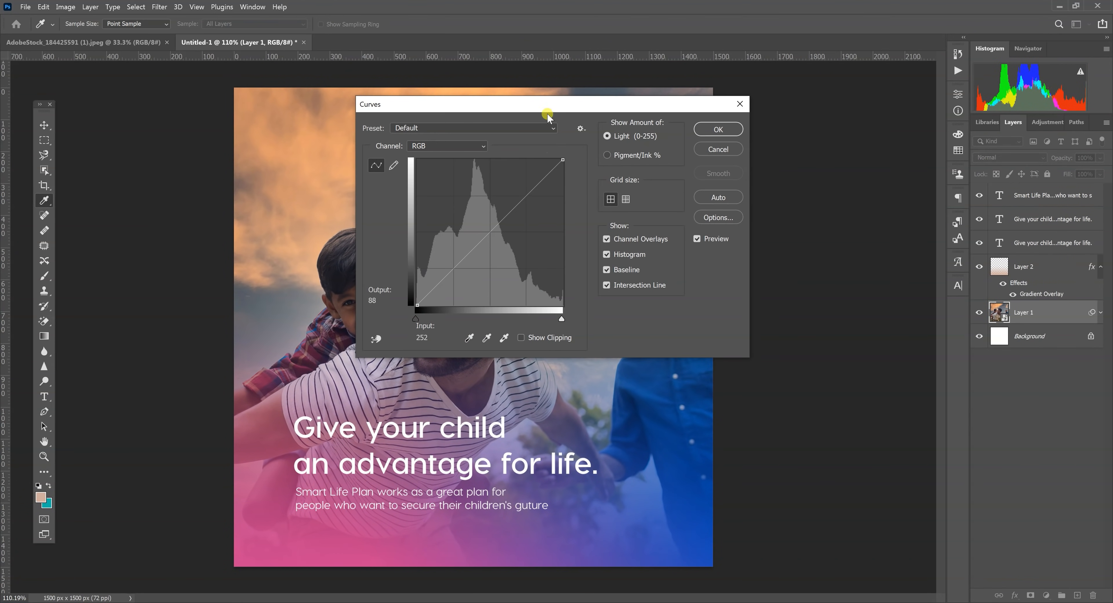
pyautogui.moveTo(533, 103); pyautogui.dragTo(862, 129)
pyautogui.click(805, 251)
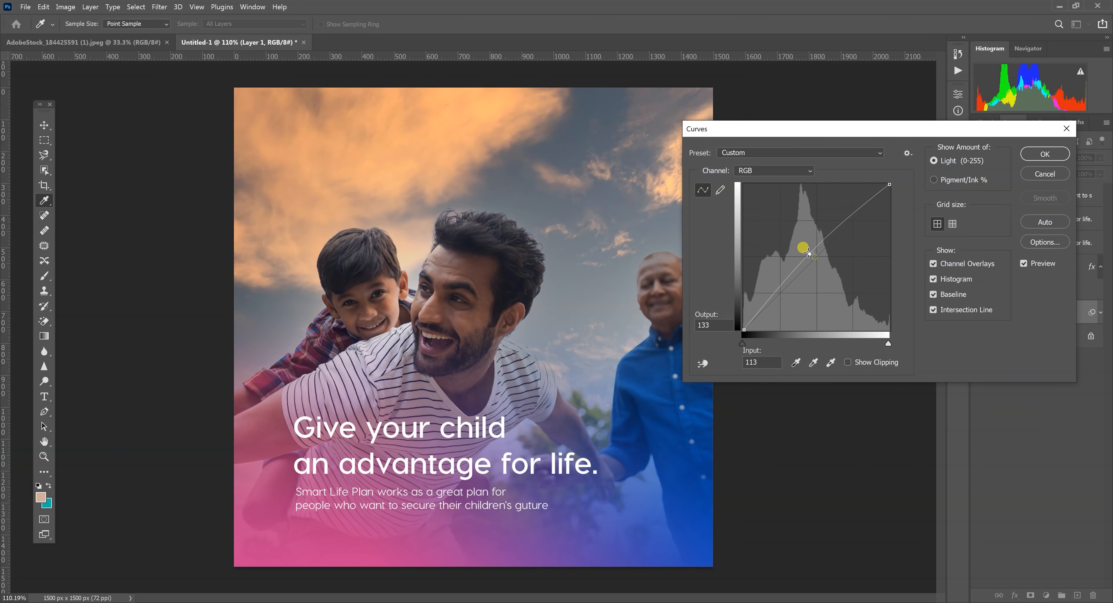
pyautogui.click(1047, 154)
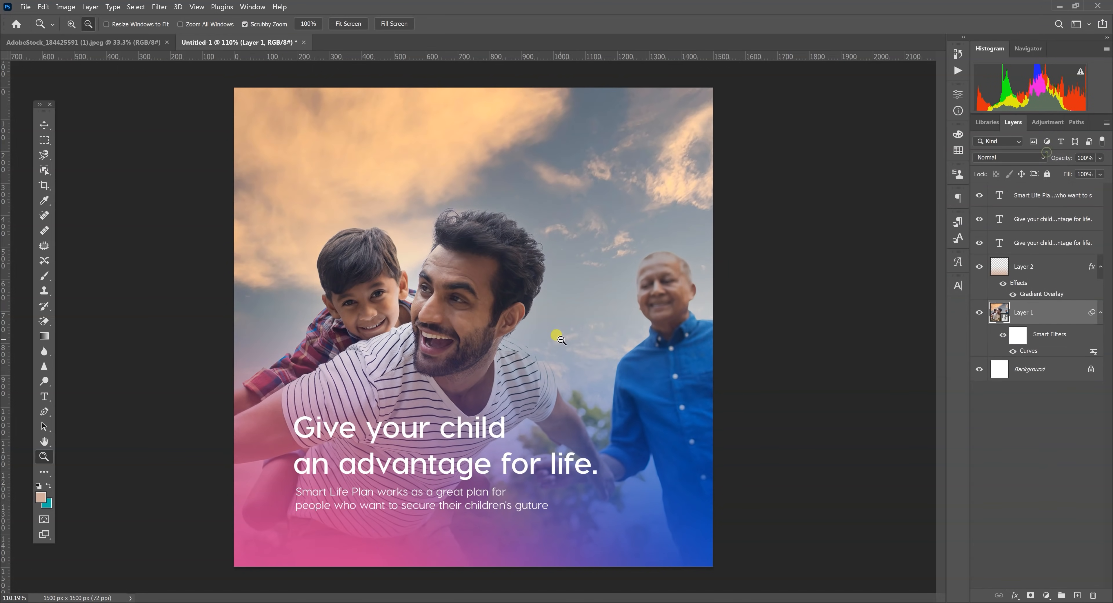
# Draw a square rectangle shape of about 1350 × 1351 px and align it to the center of the canvas
pyautogui.click(635, 346)
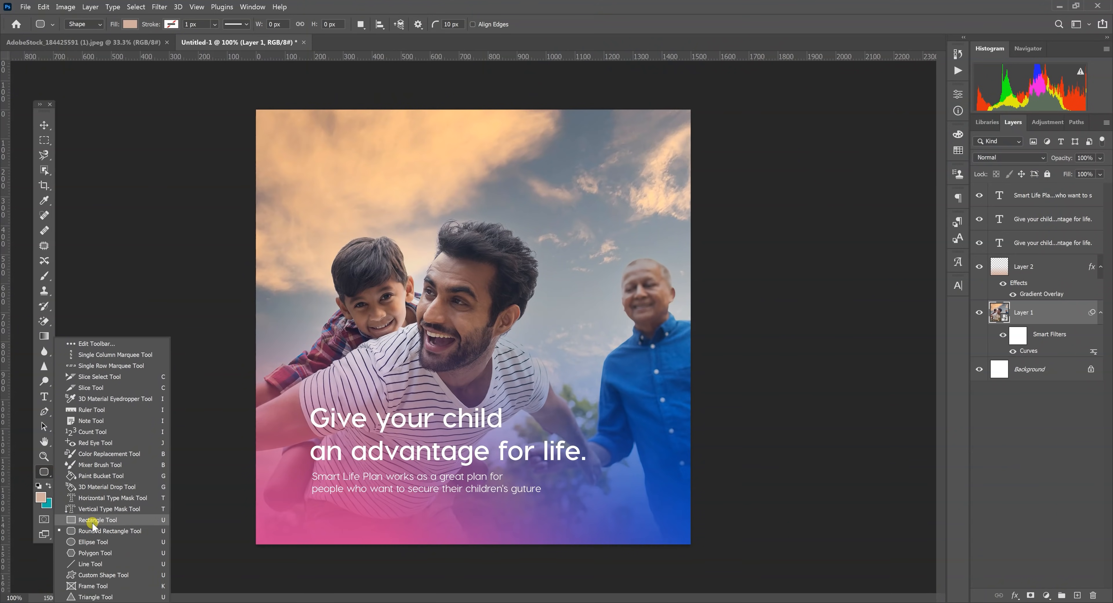
pyautogui.click(92, 520)
pyautogui.moveTo(280, 131); pyautogui.dragTo(671, 523)
pyautogui.click(44, 126)
pyautogui.keyDown('ctrl'); pyautogui.click(1045, 394); pyautogui.keyUp('ctrl')
pyautogui.click(264, 24)
pyautogui.click(339, 24)
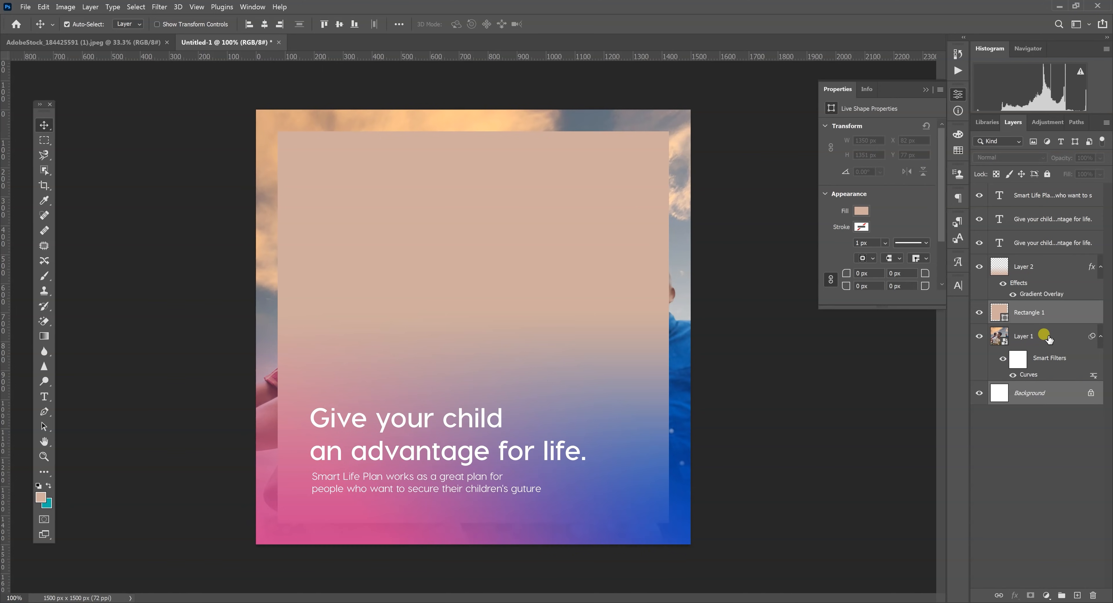
# Place the rectangle beneath the photo layer and clip both the photo and the gradient layer above it to the rectangle
pyautogui.click(1040, 320)
pyautogui.moveTo(1045, 315); pyautogui.dragTo(1039, 374)
pyautogui.click(1055, 197)
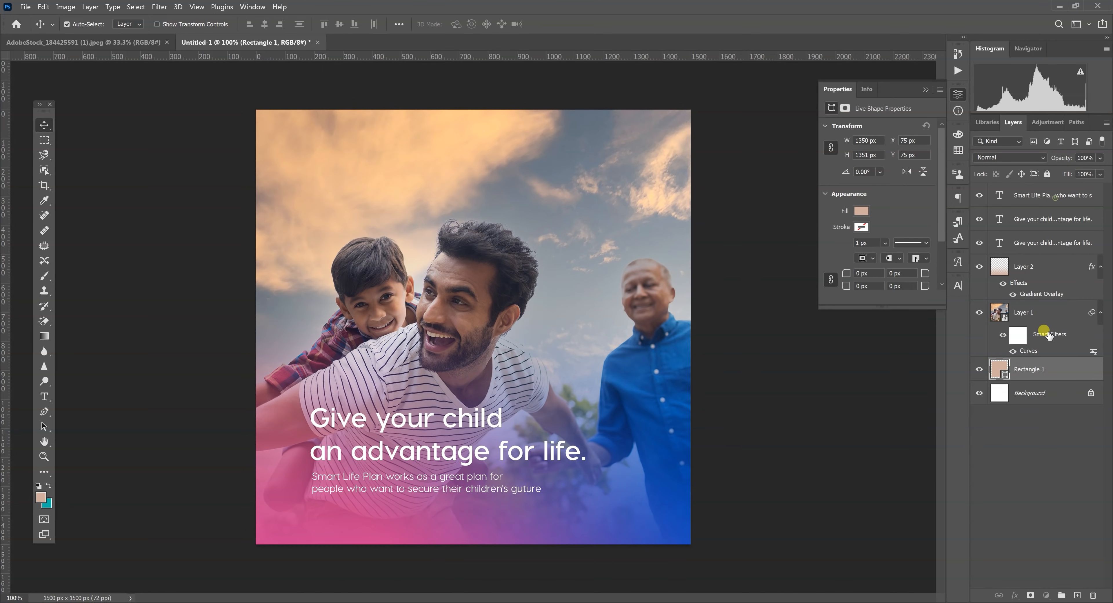
pyautogui.keyDown('shift'); pyautogui.click(1046, 314); pyautogui.keyUp('shift')
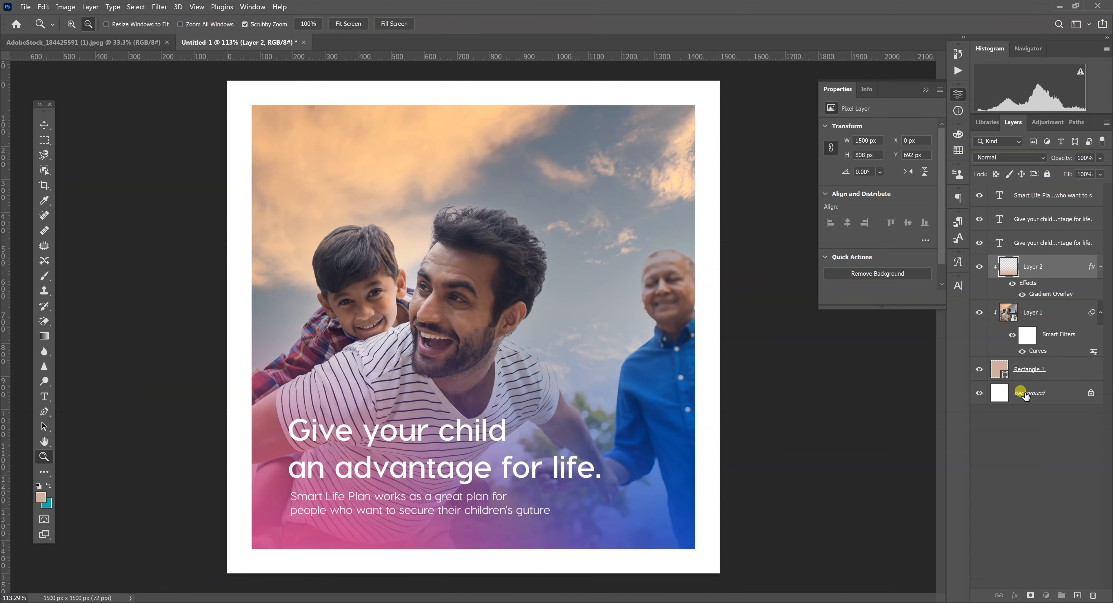
# Unlock the Background layer, give it a pink-to-blue linear Gradient Overlay, and shift the gradient downward so more blue covers the border
pyautogui.click(1026, 396)
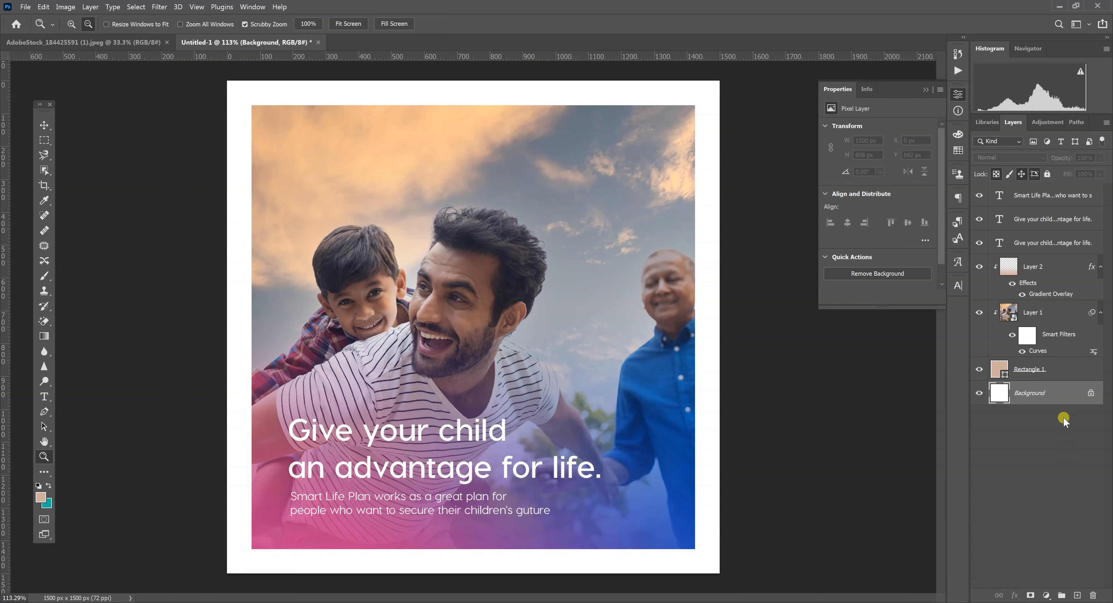
pyautogui.click(1090, 392)
pyautogui.click(1016, 595)
pyautogui.click(1030, 559)
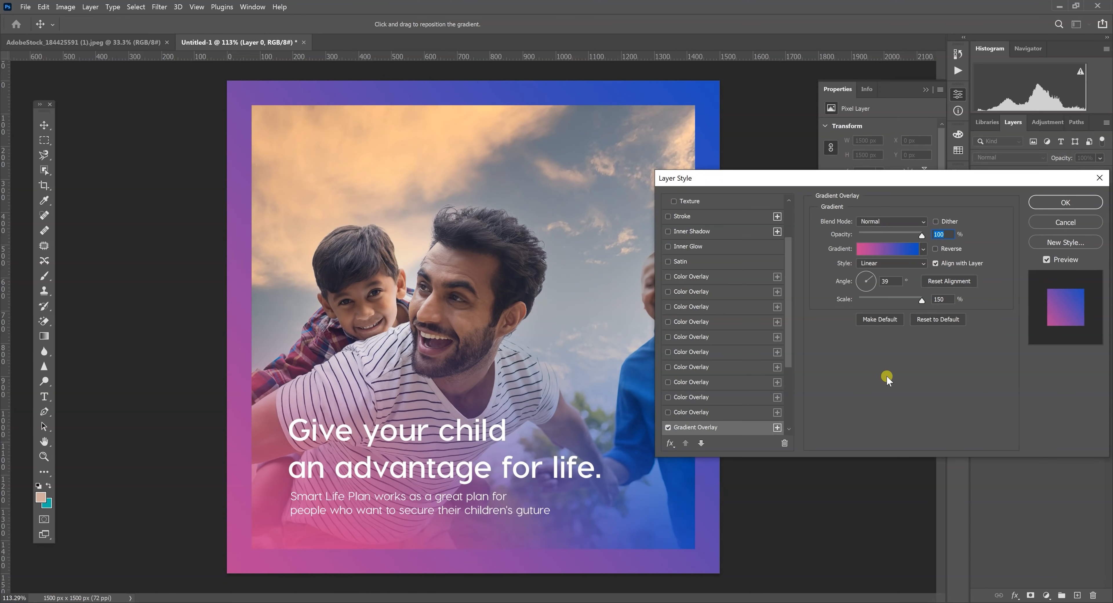
pyautogui.click(1084, 203)
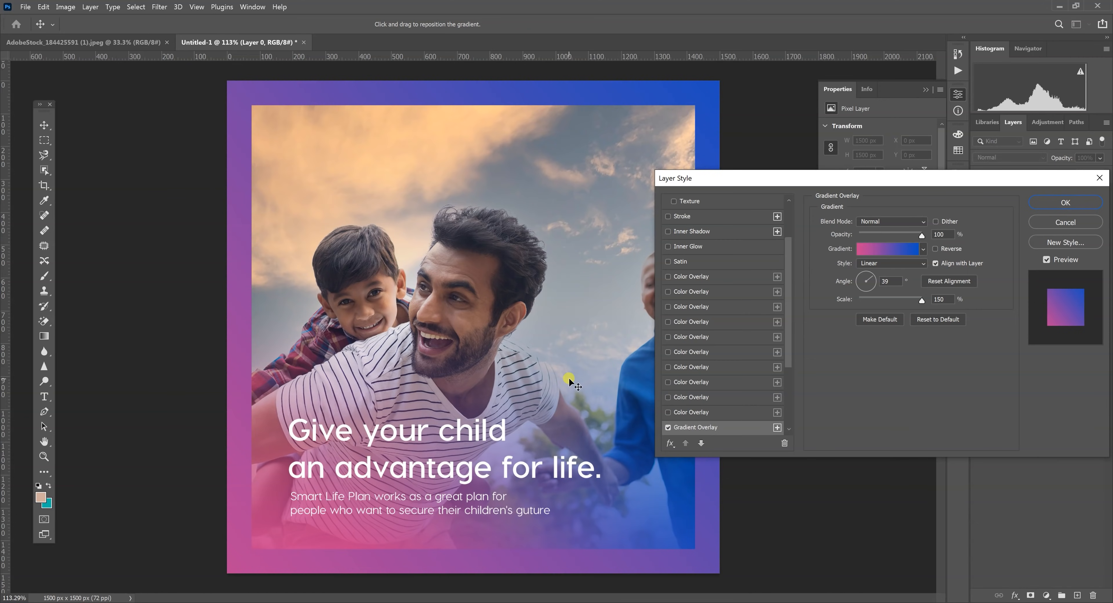
pyautogui.moveTo(569, 380); pyautogui.dragTo(547, 537)
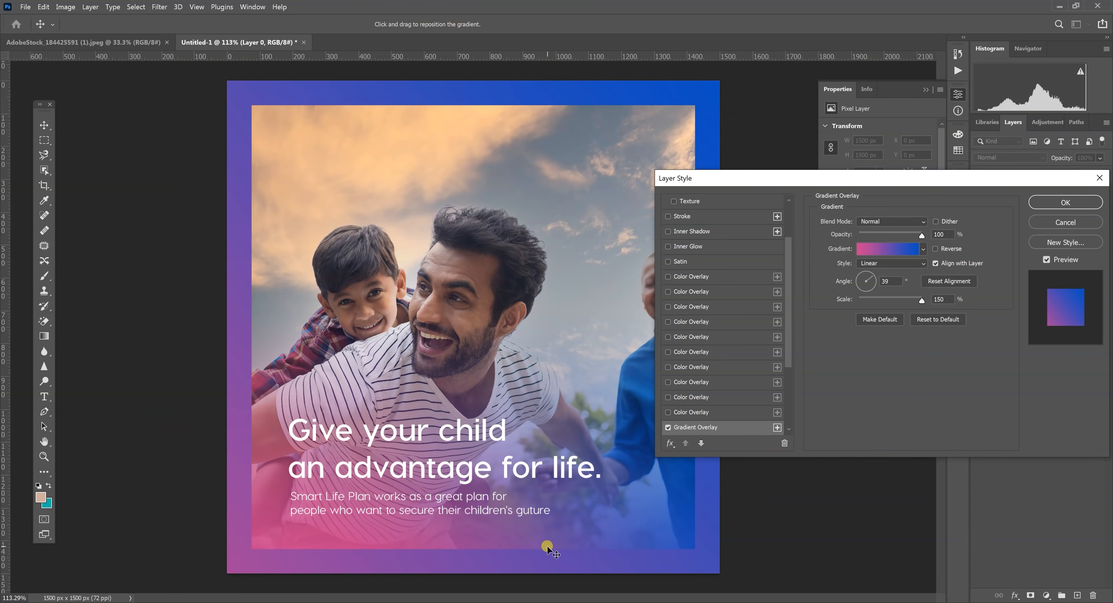
pyautogui.click(1059, 209)
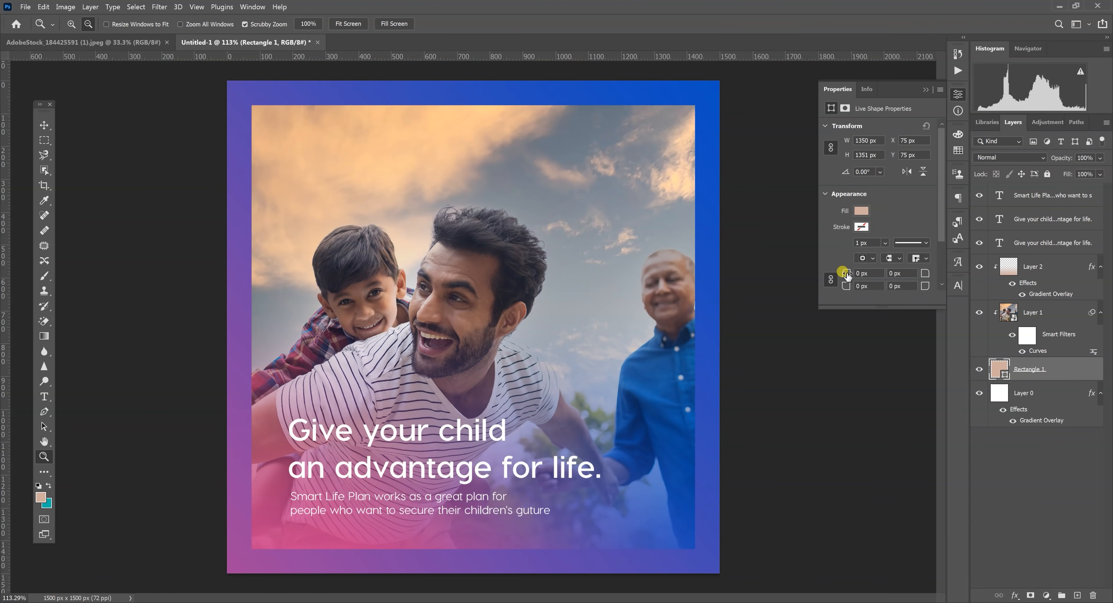
# Round all corners of the rectangle that frames the photo to 48 px
pyautogui.moveTo(845, 275)
pyautogui.mouseDown()
pyautogui.moveTo(917, 258)
pyautogui.moveTo(838, 276)
pyautogui.mouseUp()
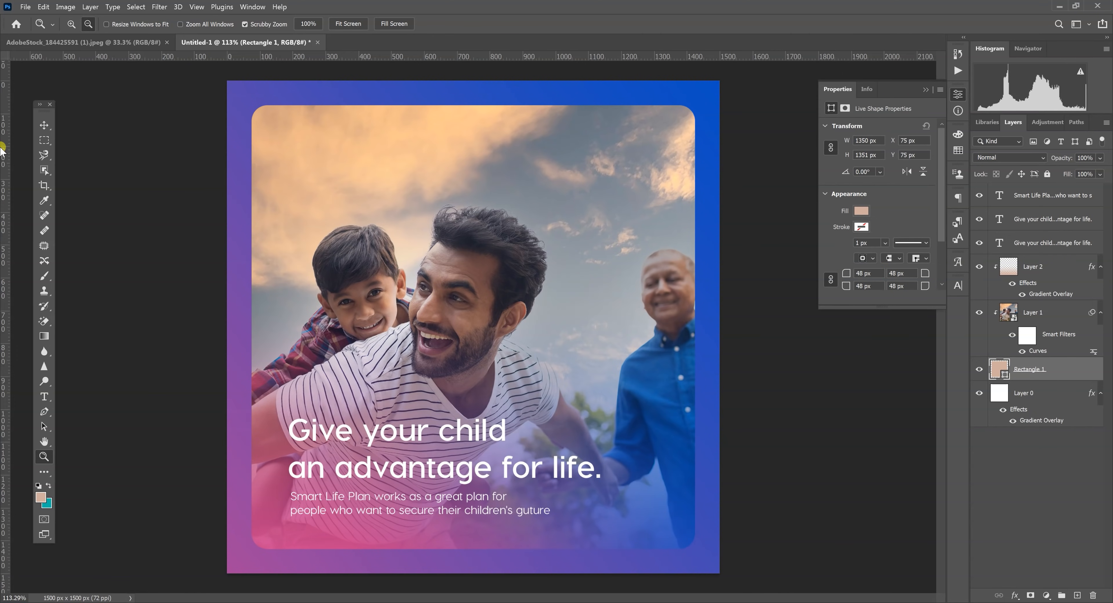
pyautogui.click(44, 125)
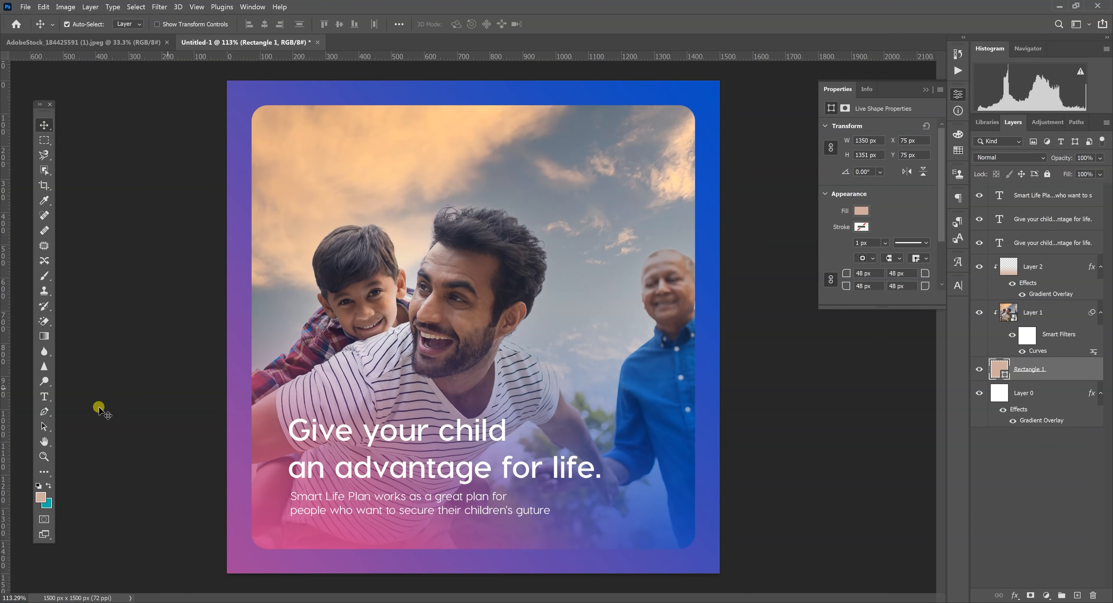
# Draw a thin horizontal bar of about 121 × 12 px above the boy's head and move its layer up just below the subline layer
pyautogui.press('u')
pyautogui.click(45, 472)
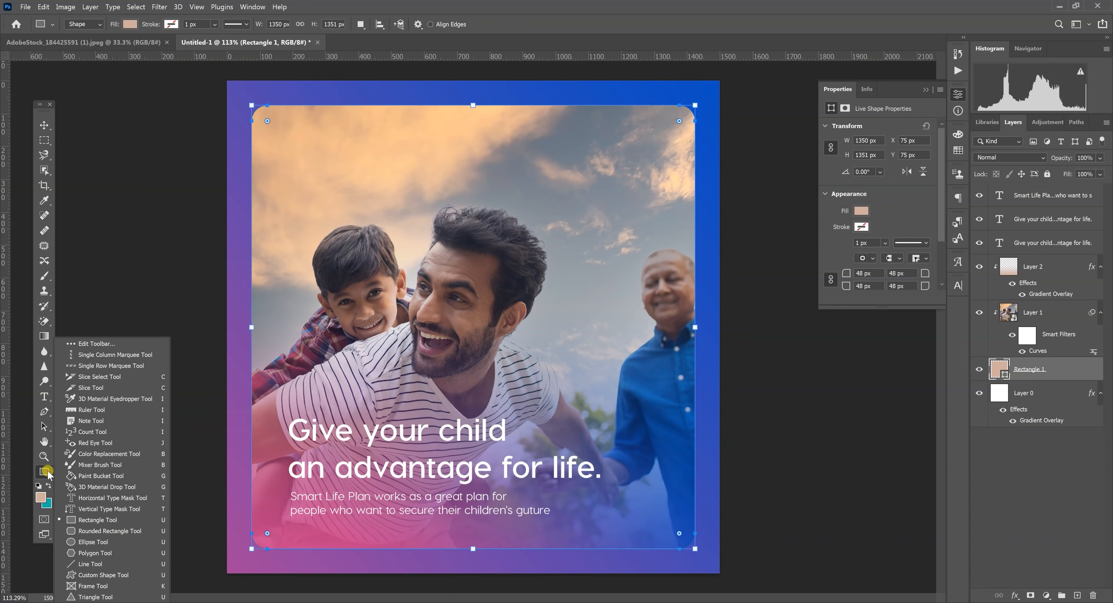
pyautogui.click(96, 519)
pyautogui.click(1076, 595)
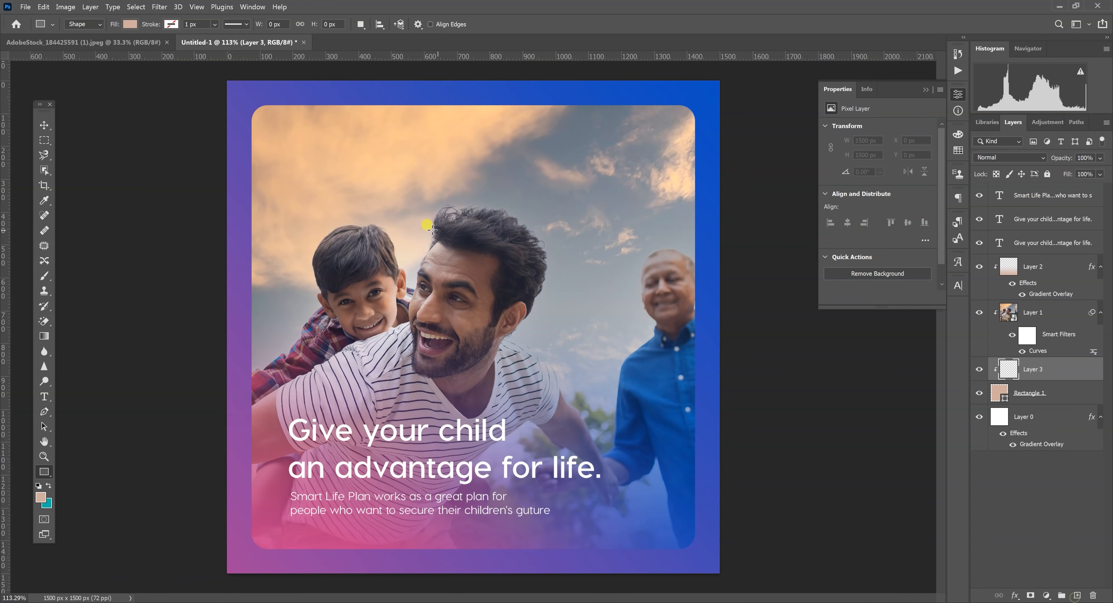
pyautogui.moveTo(330, 194); pyautogui.dragTo(370, 198)
pyautogui.click(44, 126)
pyautogui.moveTo(1035, 369); pyautogui.dragTo(1042, 207)
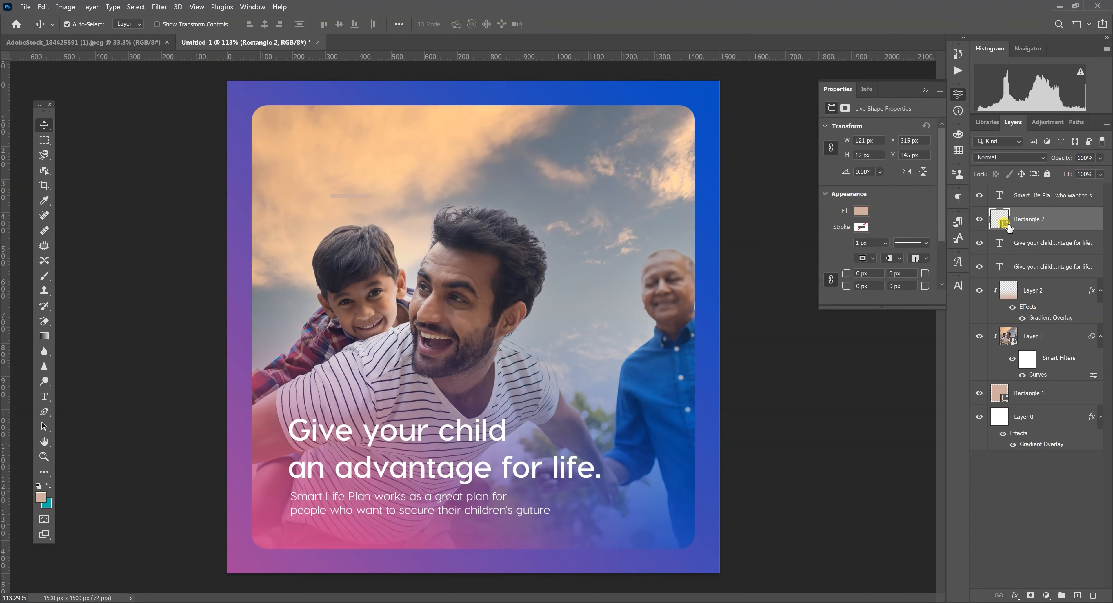
# Recolor the bar white (ffffff) and duplicate it slightly above, offset to the right
pyautogui.doubleClick(1004, 224)
pyautogui.moveTo(800, 219); pyautogui.dragTo(633, 50)
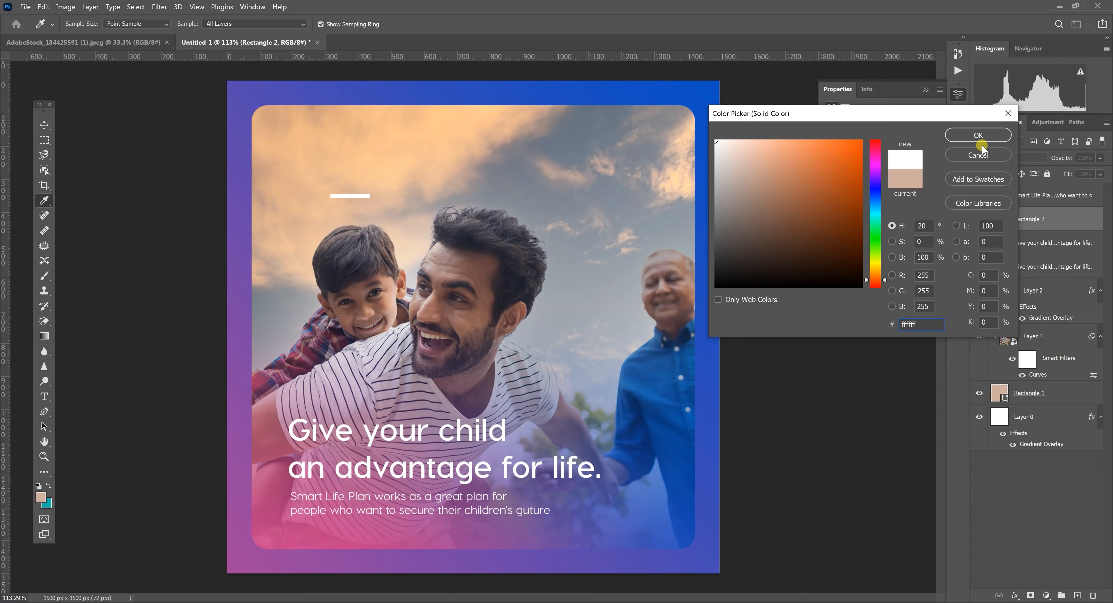
pyautogui.click(978, 135)
pyautogui.moveTo(359, 199); pyautogui.dragTo(368, 193)
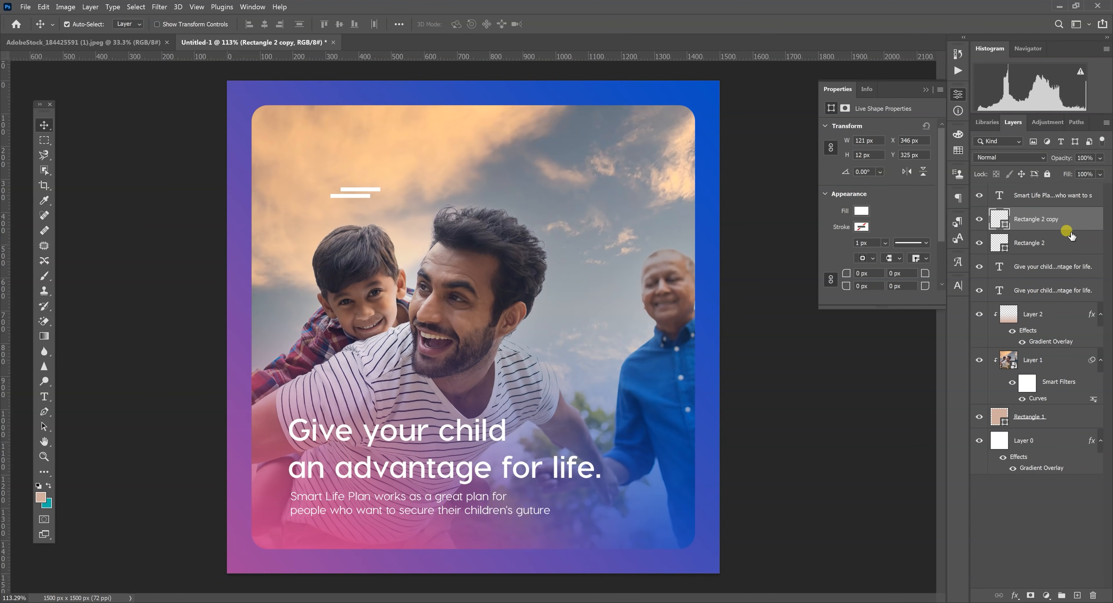
# Move the pair of white bars onto the photo frame's upper-left edge and place a copy on its upper-right edge
pyautogui.keyDown('shift'); pyautogui.click(1043, 245); pyautogui.keyUp('shift')
pyautogui.hotkey('ctrl', 't')
pyautogui.moveTo(368, 193); pyautogui.dragTo(278, 144)
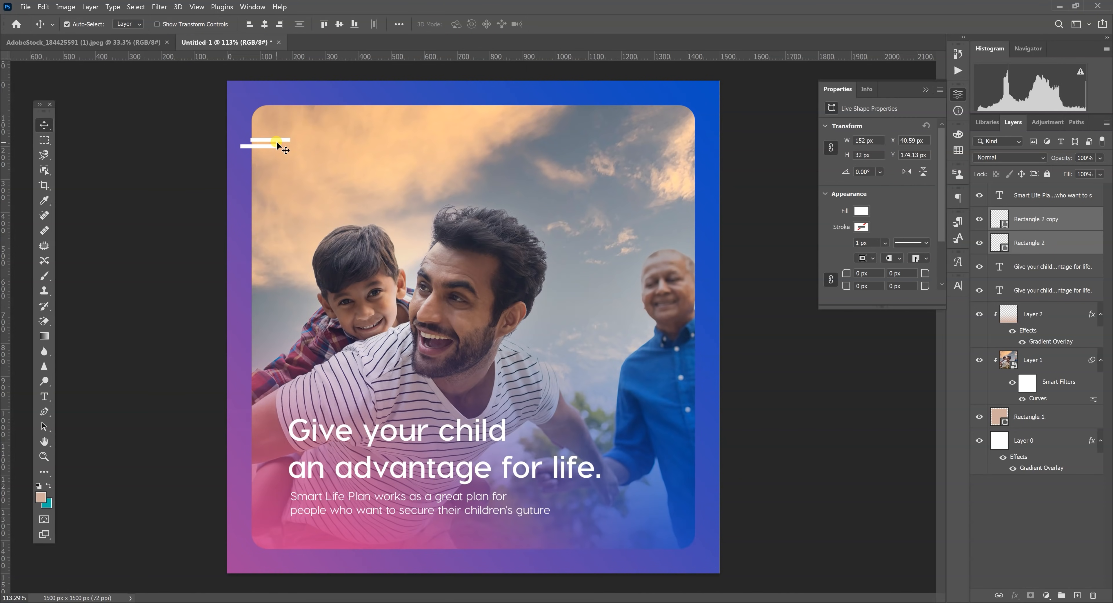
pyautogui.moveTo(275, 141); pyautogui.dragTo(696, 125)
# Adjust the upper-left pair of bars and place a copy of it just above the start of the headline
pyautogui.click(1037, 266)
pyautogui.hotkey('ctrl', 't')
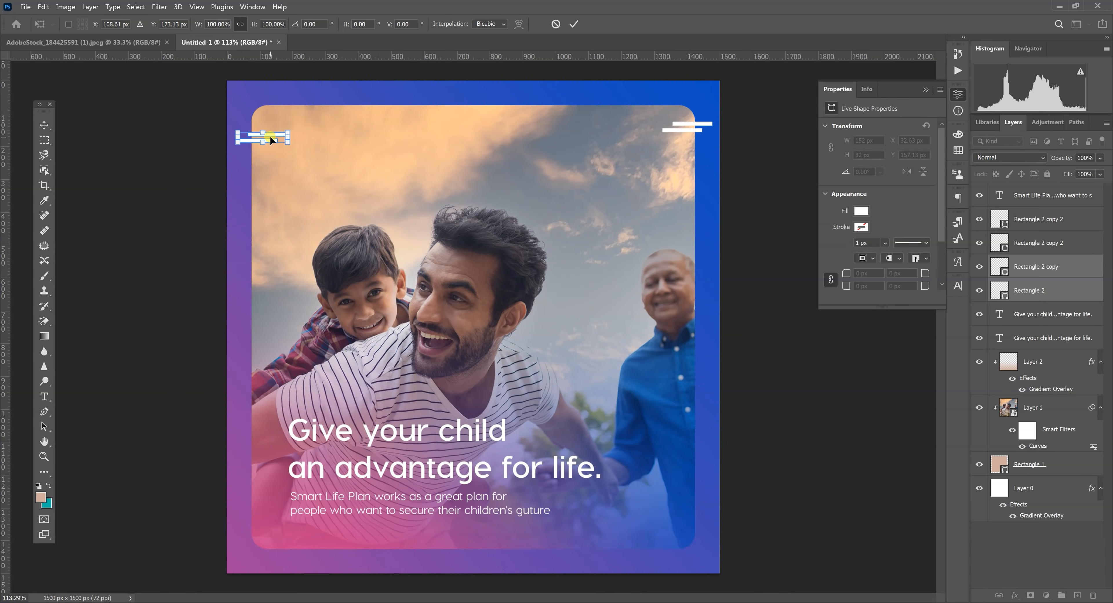
pyautogui.press('Return')
pyautogui.moveTo(266, 142); pyautogui.dragTo(325, 406)
# Move the subline slightly up so it sits closer beneath the headline
pyautogui.moveTo(428, 435); pyautogui.dragTo(428, 434)
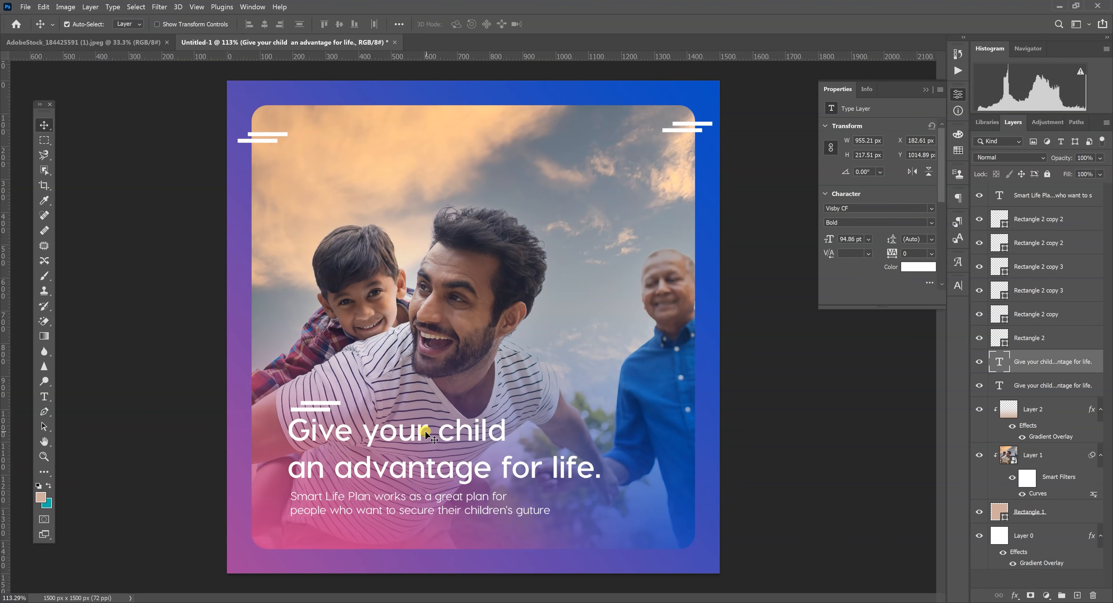
pyautogui.rightClick(397, 502)
pyautogui.click(402, 503)
pyautogui.press('z')
pyautogui.hotkey('ctrl', '0')
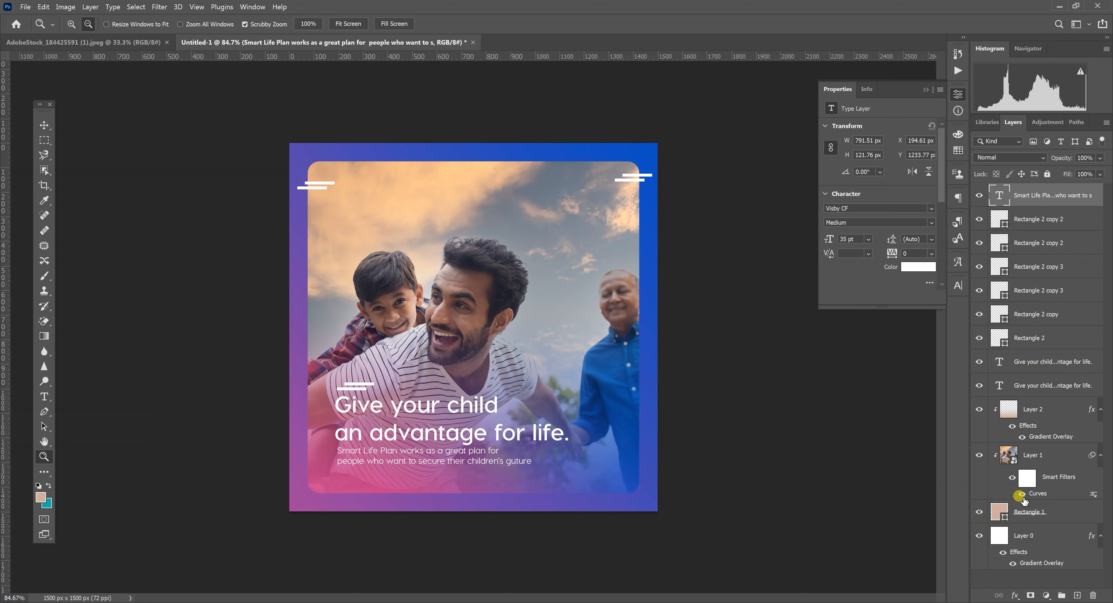
# Reopen the photo's Smart Object contents, hide all Sky Replacement layers, save, and return to the square design
pyautogui.click(1014, 459)
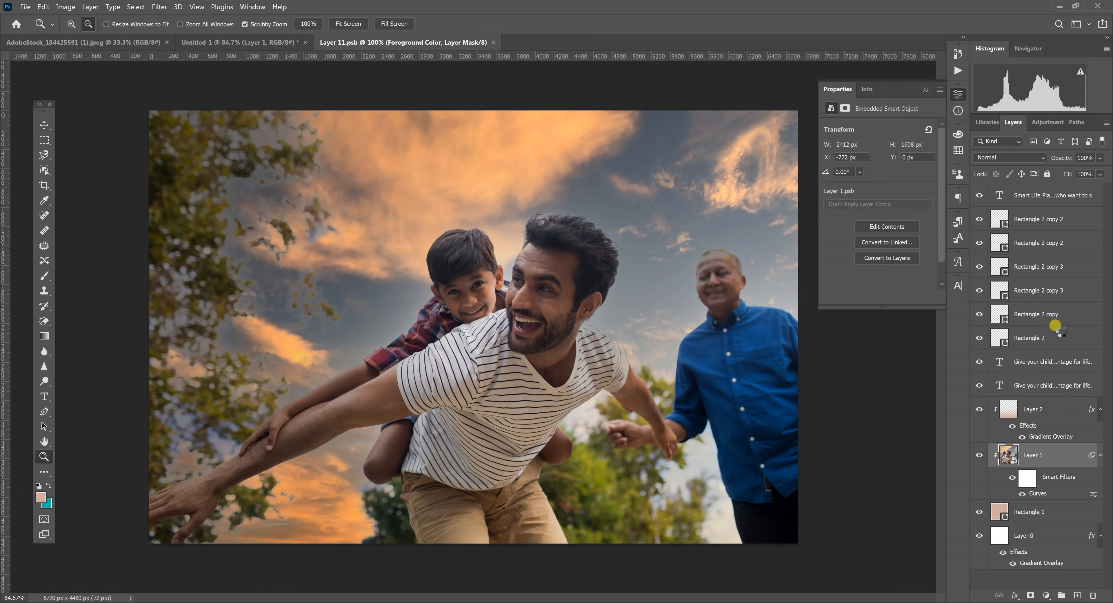
pyautogui.moveTo(979, 243); pyautogui.dragTo(979, 190)
pyautogui.hotkey('ctrl', 's')
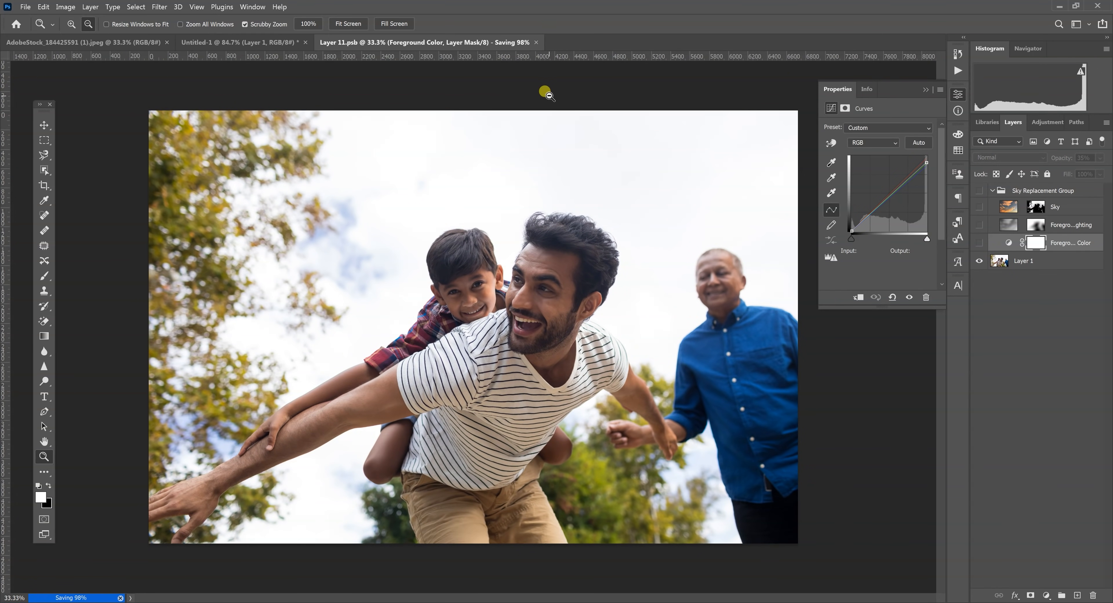
pyautogui.click(204, 42)
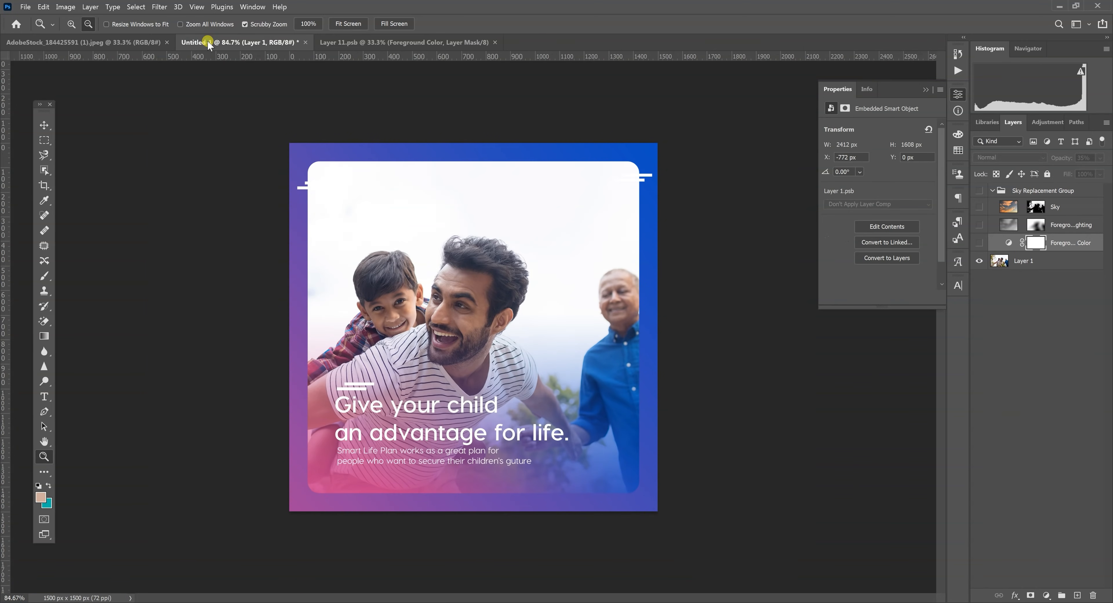
pyautogui.moveTo(558, 347); pyautogui.dragTo(570, 355)
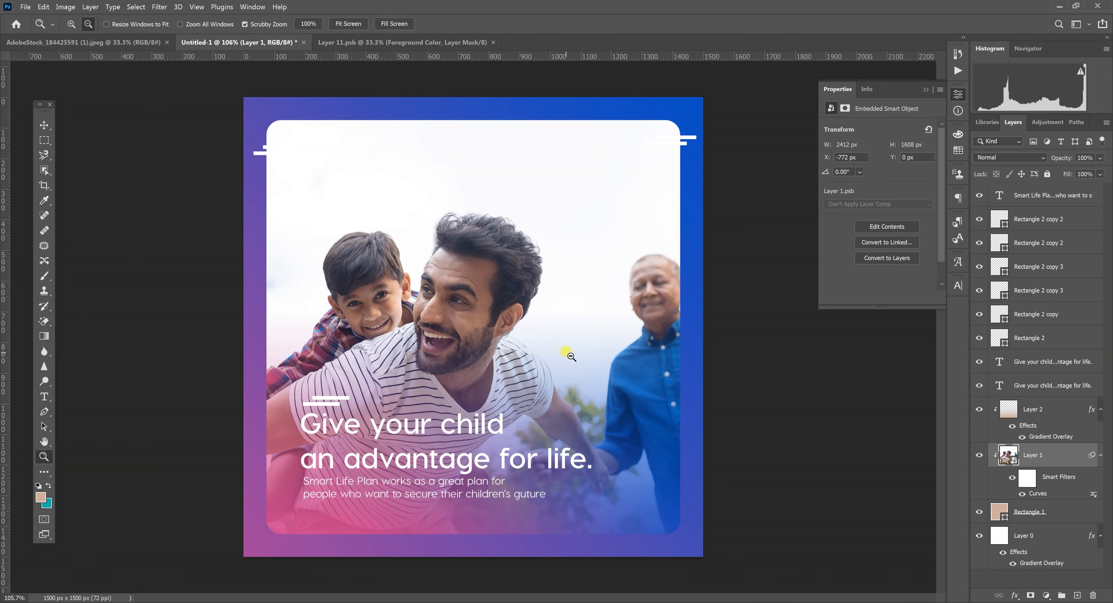
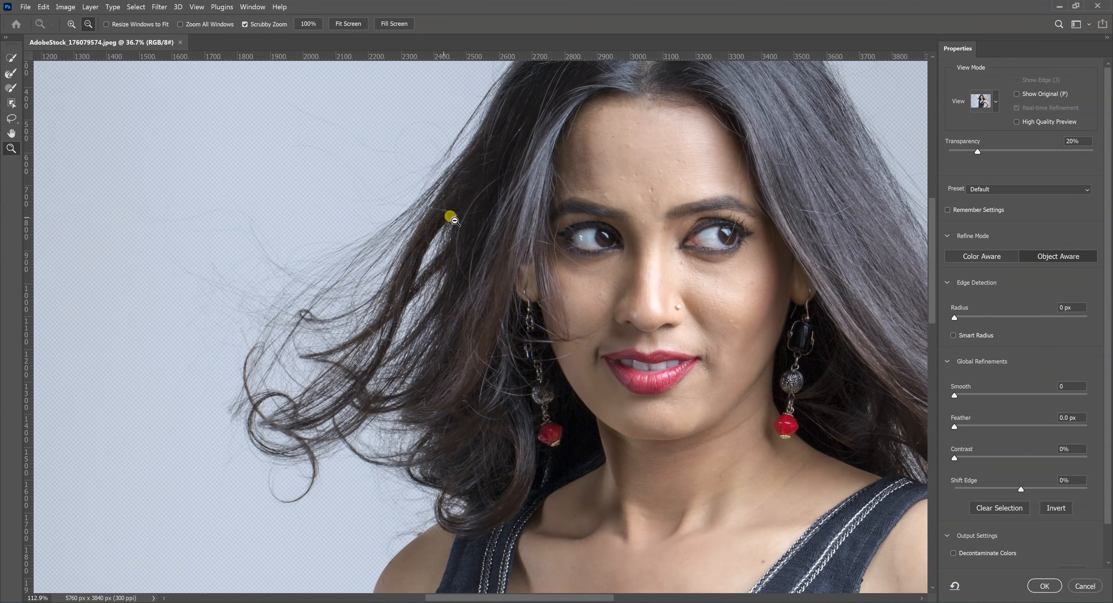
# Show the woman's selection in the Overlay view mode and zoom in on her hair
pyautogui.click(996, 102)
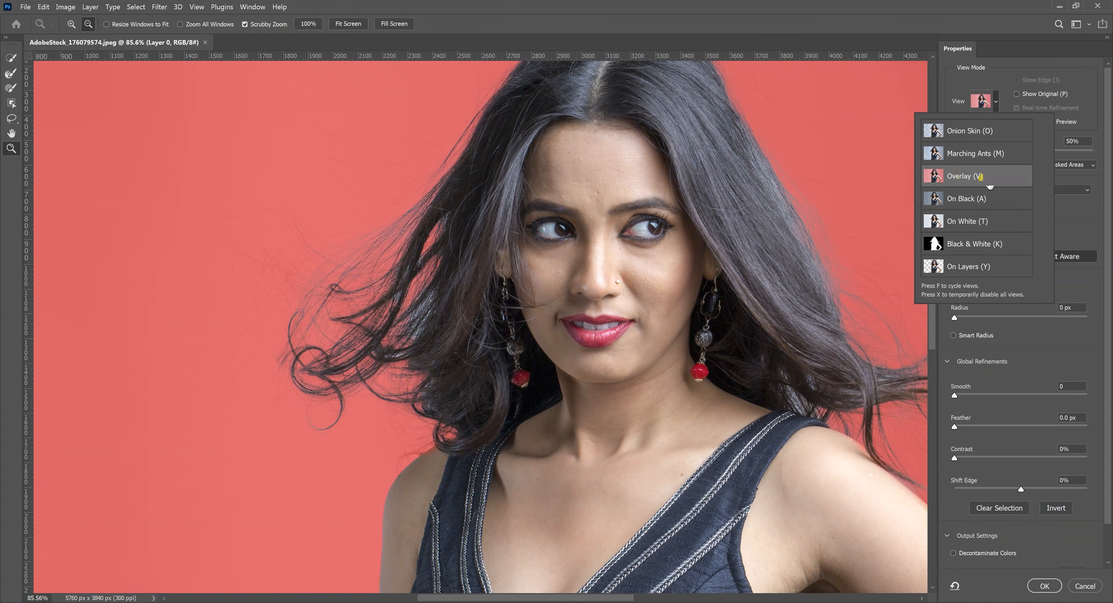
pyautogui.click(996, 102)
pyautogui.click(995, 102)
pyautogui.scroll(5, 438, 317)
pyautogui.scroll(-4, 519, 359)
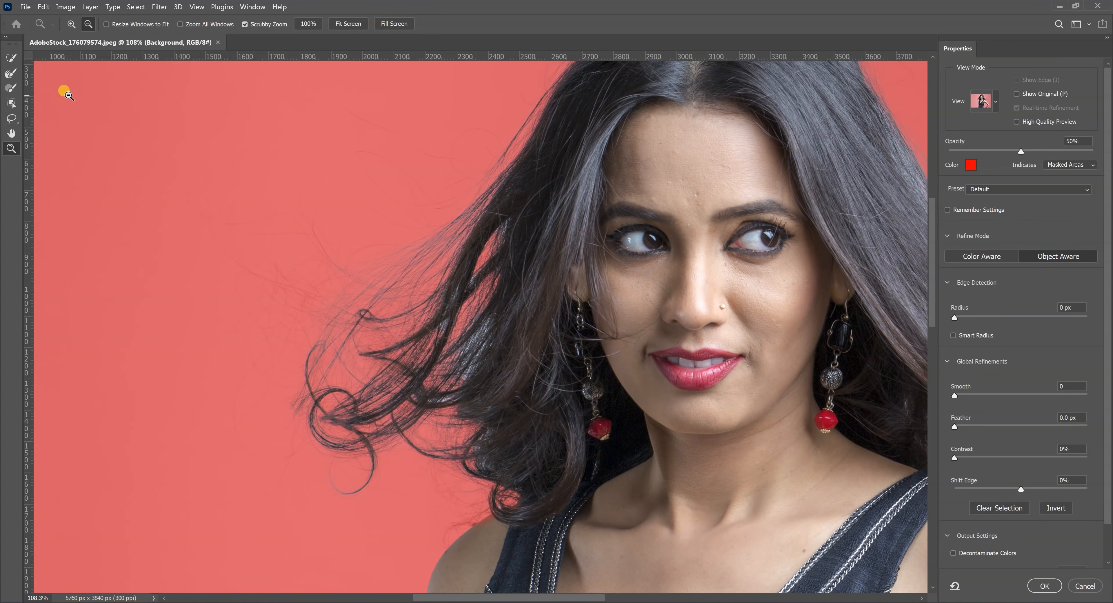
# Apply Refine Hair to the woman's selection using the Object Selection tool options, and inspect the hair edges up close
pyautogui.click(13, 104)
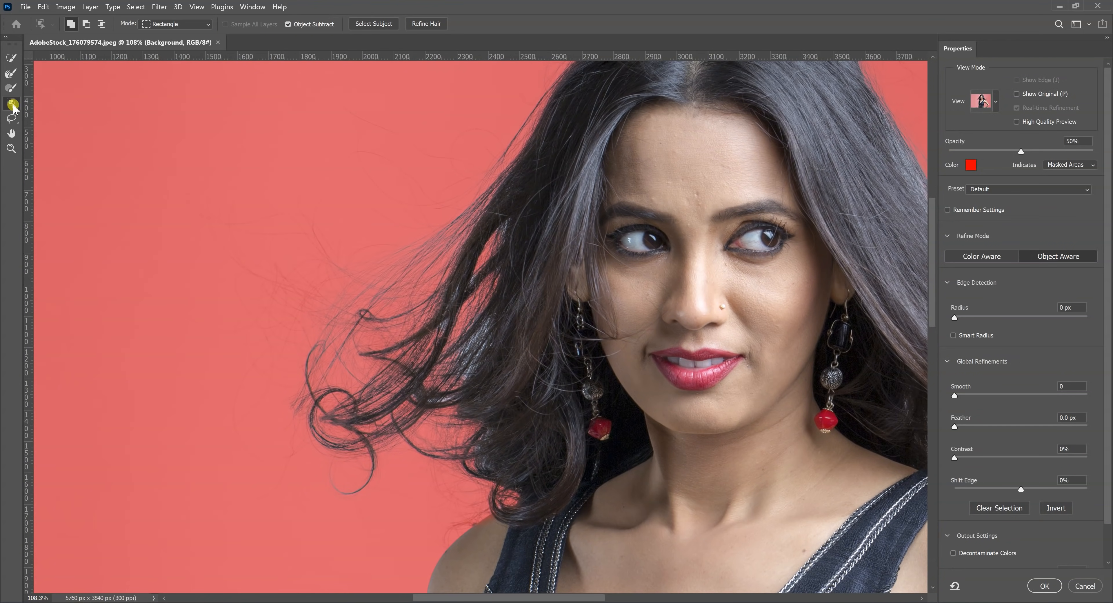
pyautogui.click(431, 24)
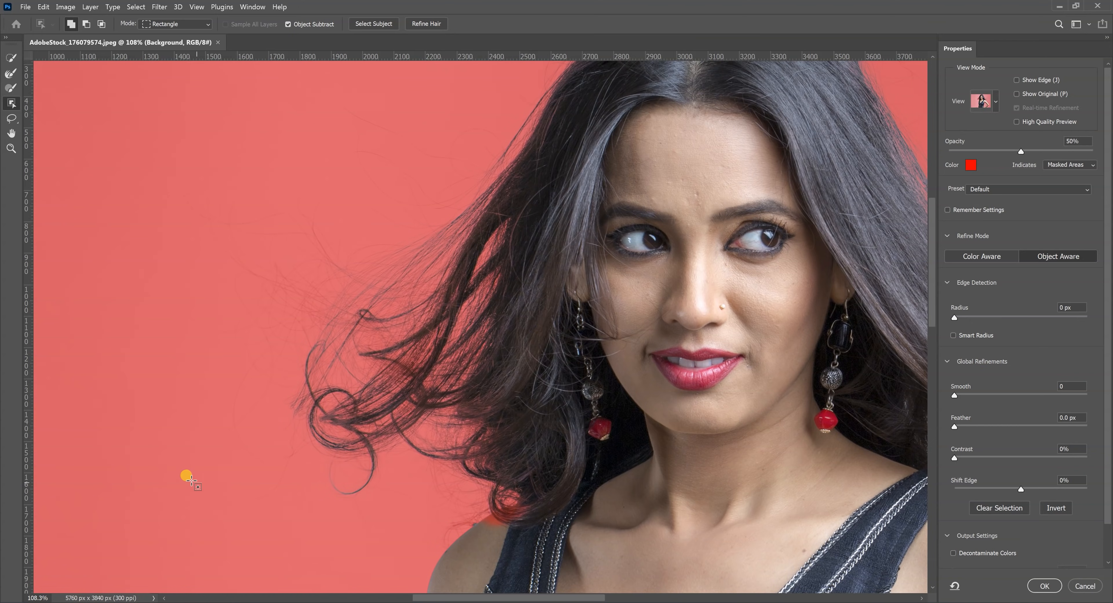
pyautogui.click(13, 149)
pyautogui.moveTo(473, 474); pyautogui.dragTo(527, 585)
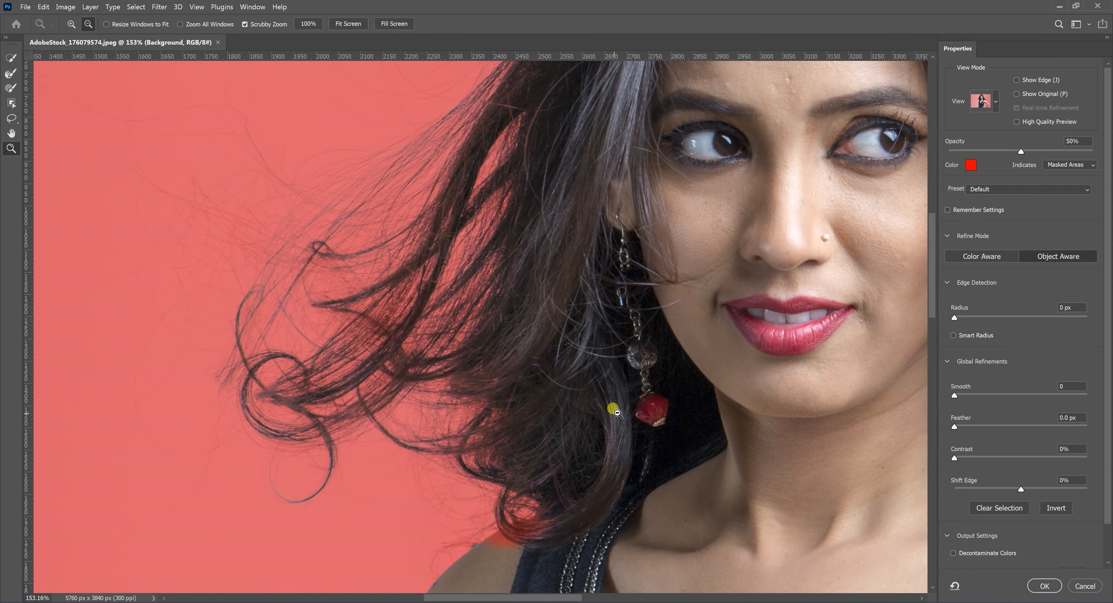
pyautogui.moveTo(598, 416); pyautogui.dragTo(603, 367)
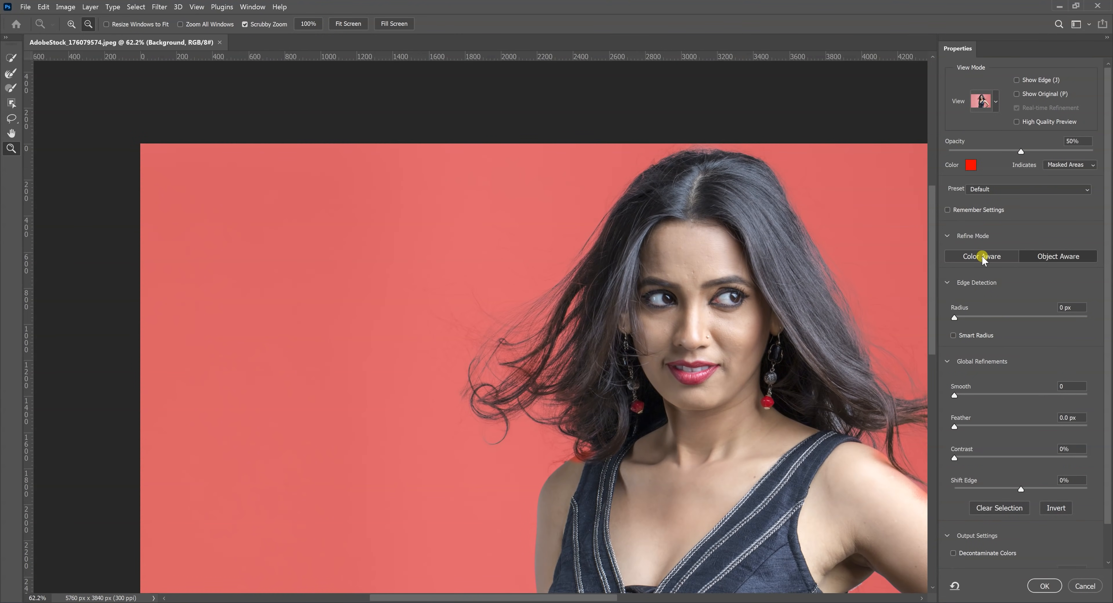
# Switch the Refine Mode to Color Aware, inspect the hair edges, and output the woman's selection as a masked layer copy
pyautogui.click(982, 258)
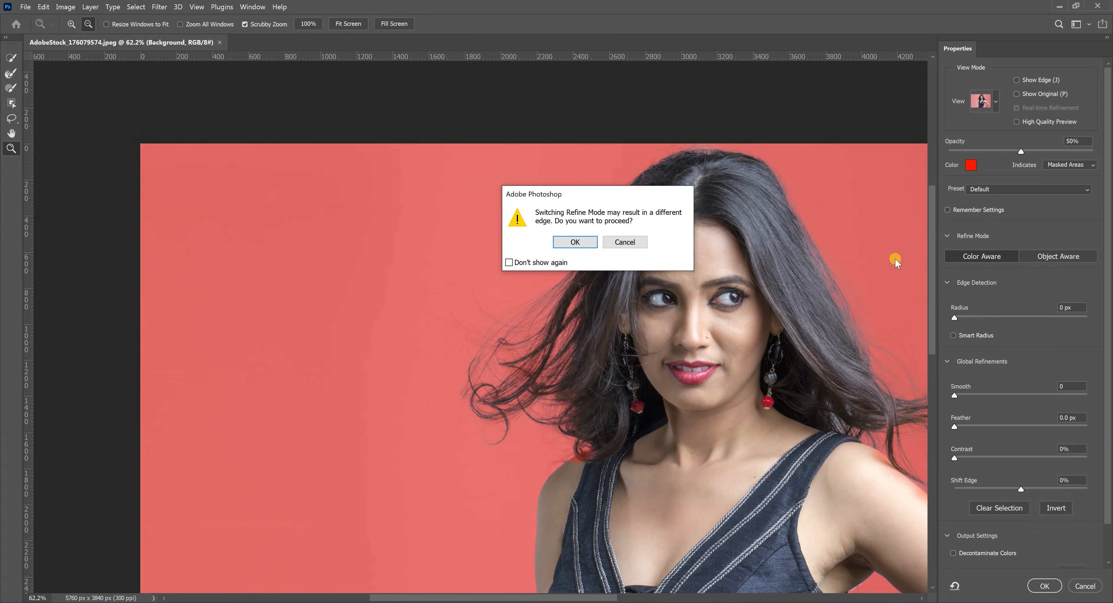
pyautogui.click(587, 247)
pyautogui.moveTo(631, 445); pyautogui.dragTo(381, 431)
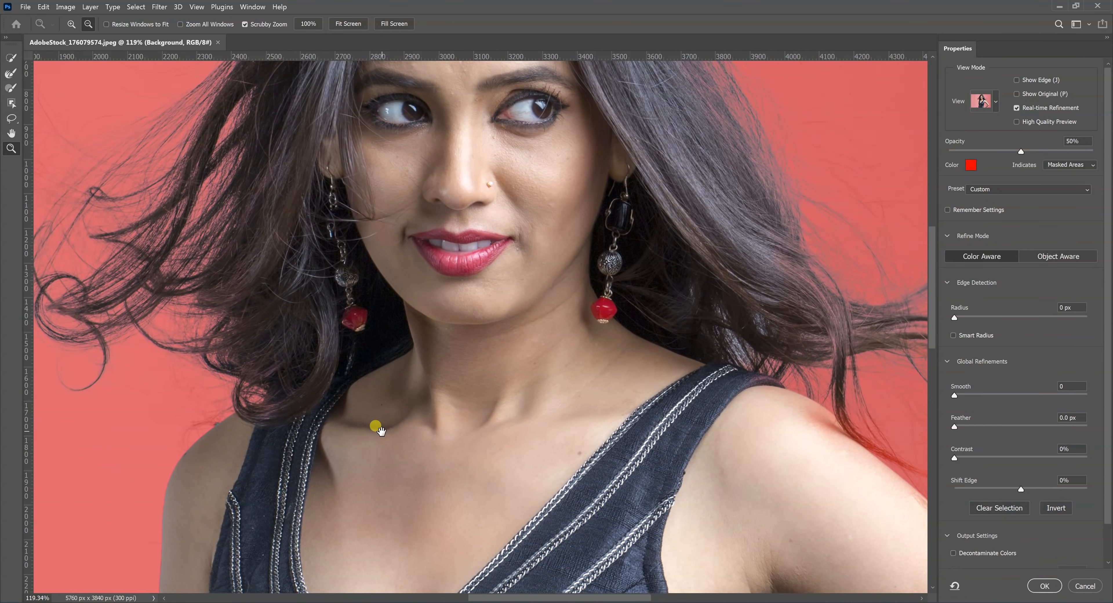
pyautogui.moveTo(764, 382); pyautogui.dragTo(749, 383)
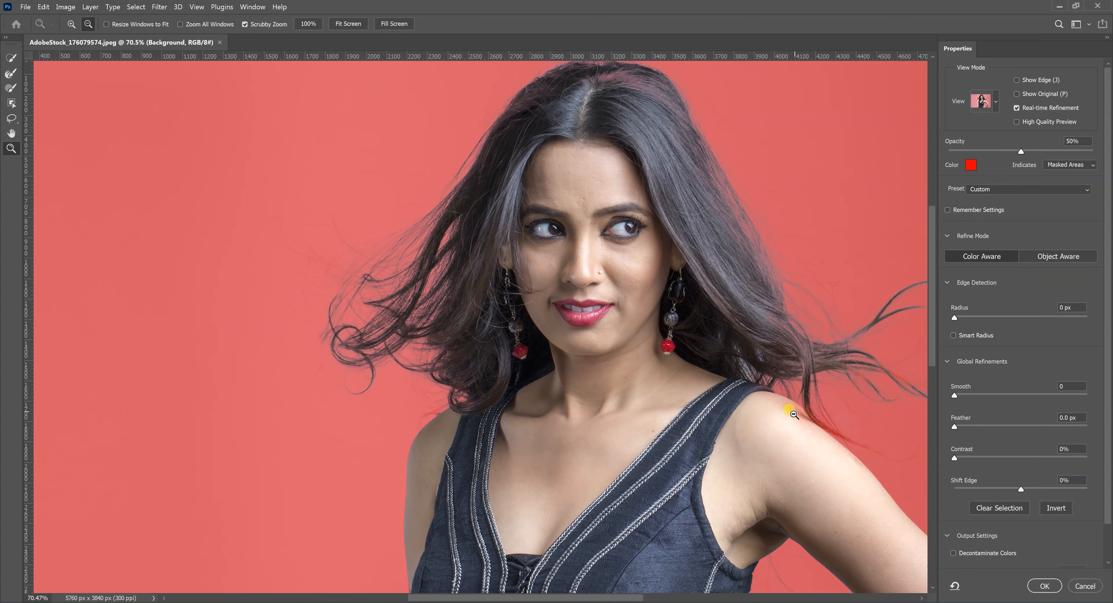
pyautogui.click(1061, 583)
# Try touching up the hair edges on the woman's layer mask with the Brush
pyautogui.click(1034, 196)
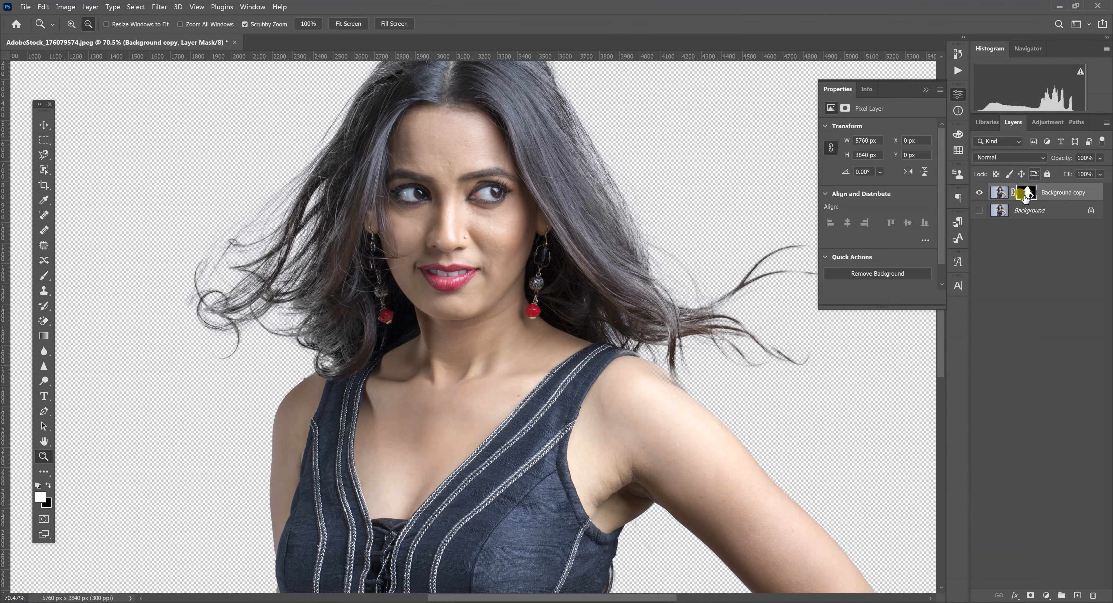
pyautogui.click(44, 277)
pyautogui.scroll(3, 485, 144)
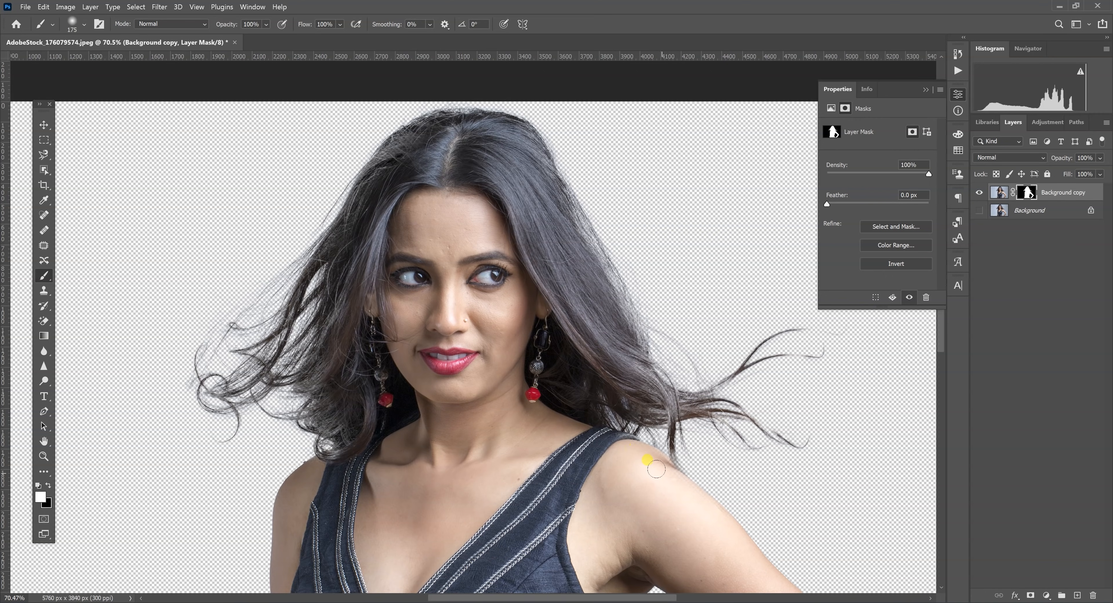
pyautogui.hotkey('ctrl', 'z')
# Duplicate the masked cutout layer and convert both cutout layers into a single Smart Object
pyautogui.rightClick(1096, 190)
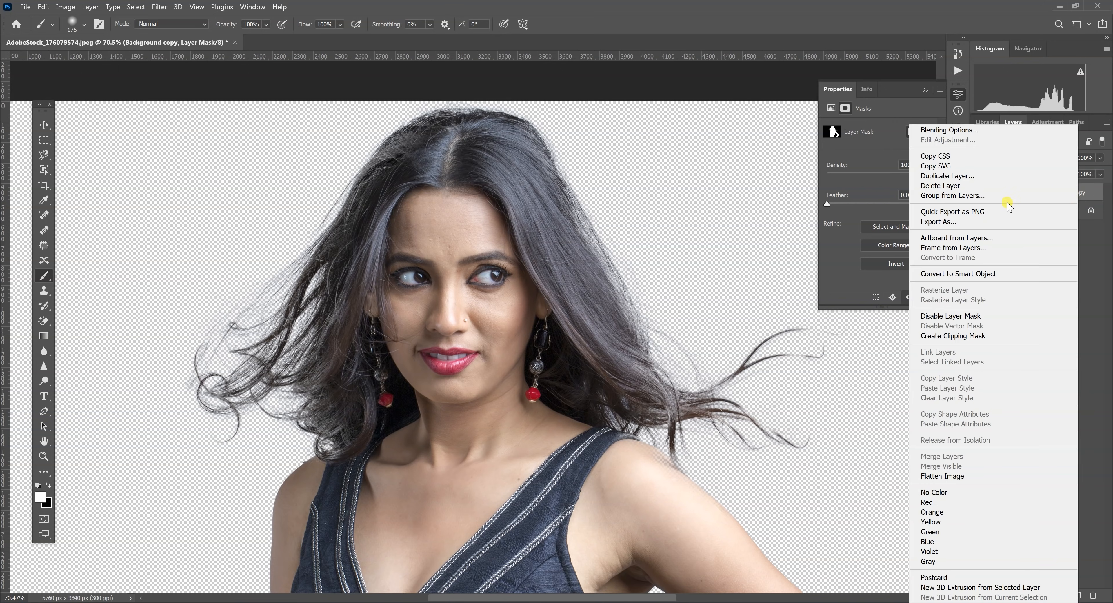
pyautogui.click(998, 179)
pyautogui.click(668, 178)
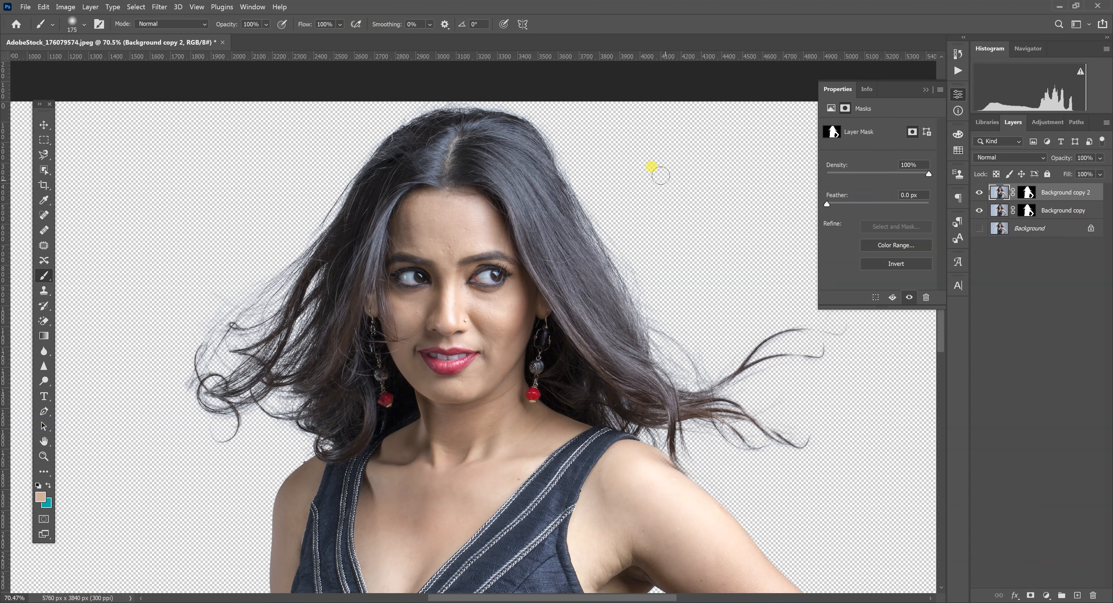
pyautogui.keyDown('shift'); pyautogui.click(1074, 212); pyautogui.keyUp('shift')
pyautogui.rightClick(1075, 211)
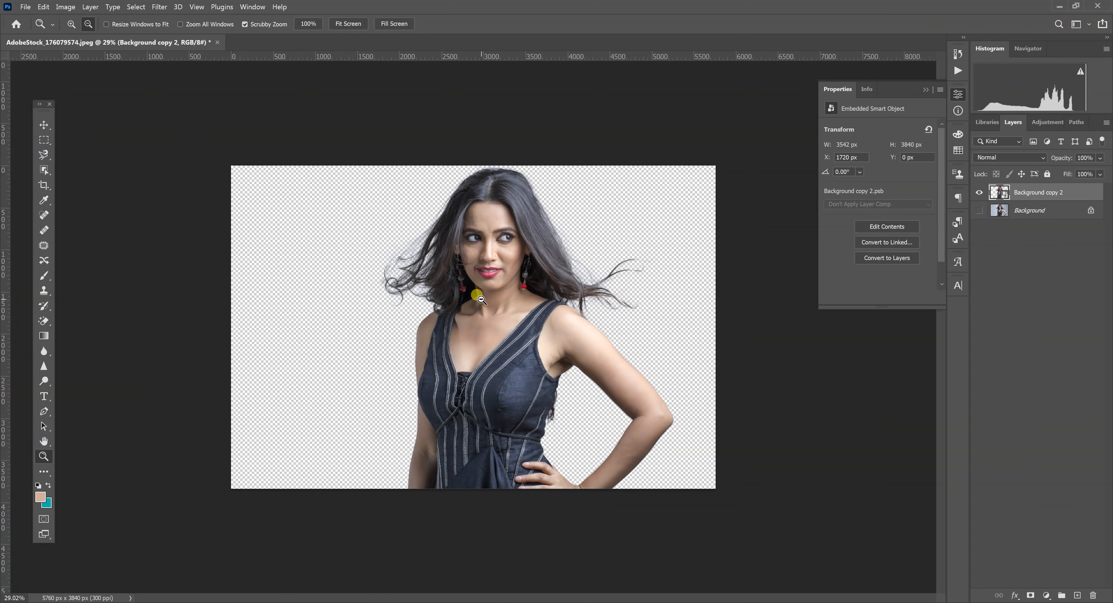
# Create a new 1500 x 1500 px document at 72 ppi and bring in the woman's cutout
pyautogui.hotkey('ctrl', 'n')
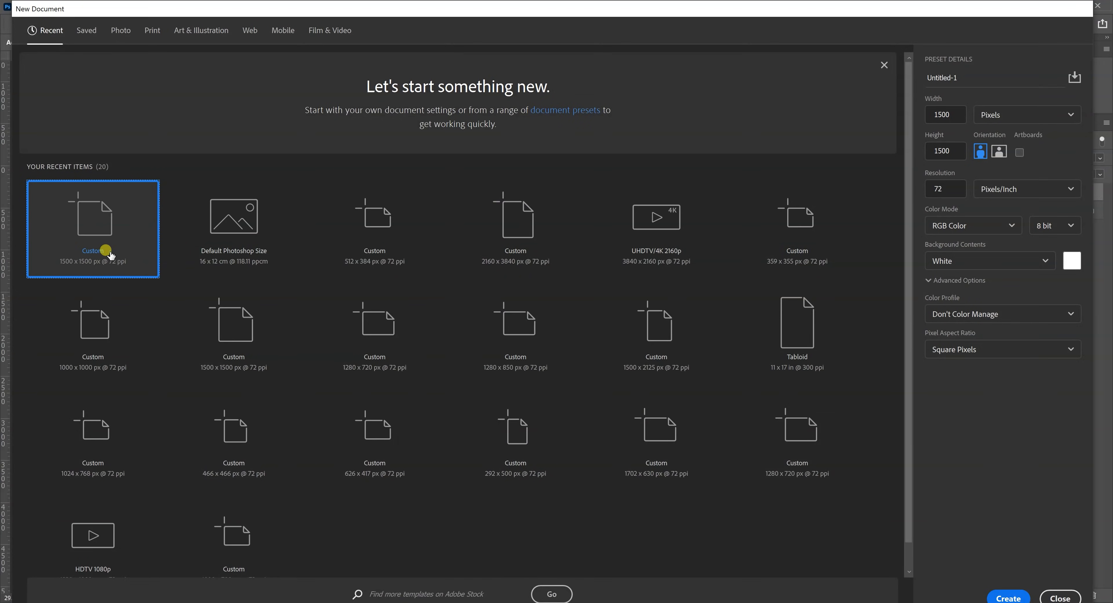
pyautogui.doubleClick(106, 251)
pyautogui.hotkey('ctrl', ';')
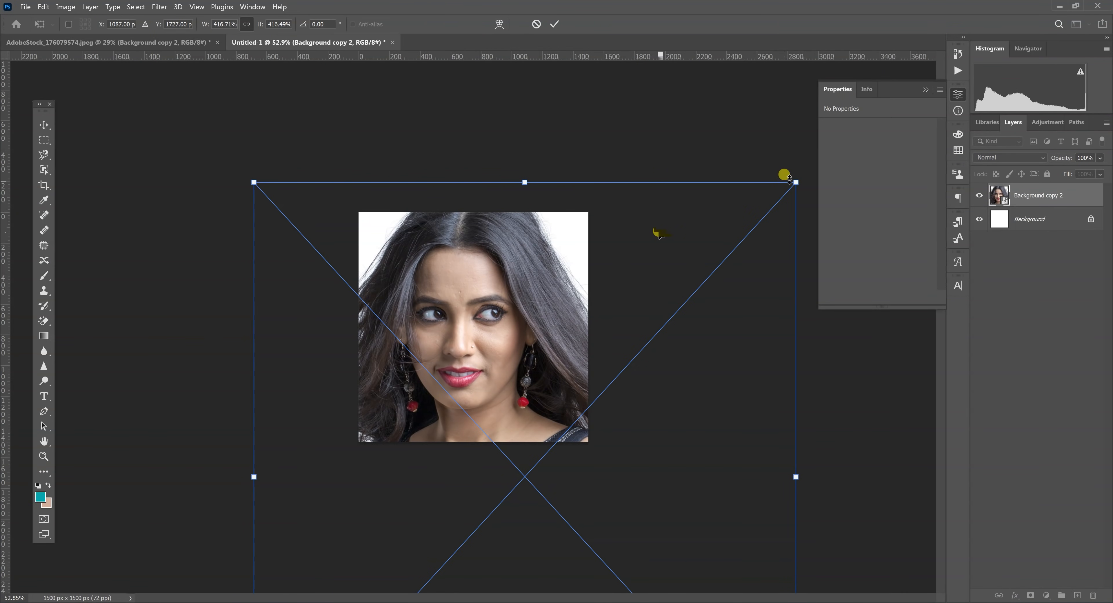
# Scale the woman's cutout down and position it to fit the square canvas
pyautogui.moveTo(790, 179); pyautogui.dragTo(511, 257)
pyautogui.moveTo(602, 224); pyautogui.dragTo(581, 248)
pyautogui.moveTo(496, 326); pyautogui.dragTo(525, 330)
pyautogui.press('Return')
# Fill the Background layer with a light peach color sampled from the woman's skin and slightly brightened
pyautogui.click(1053, 222)
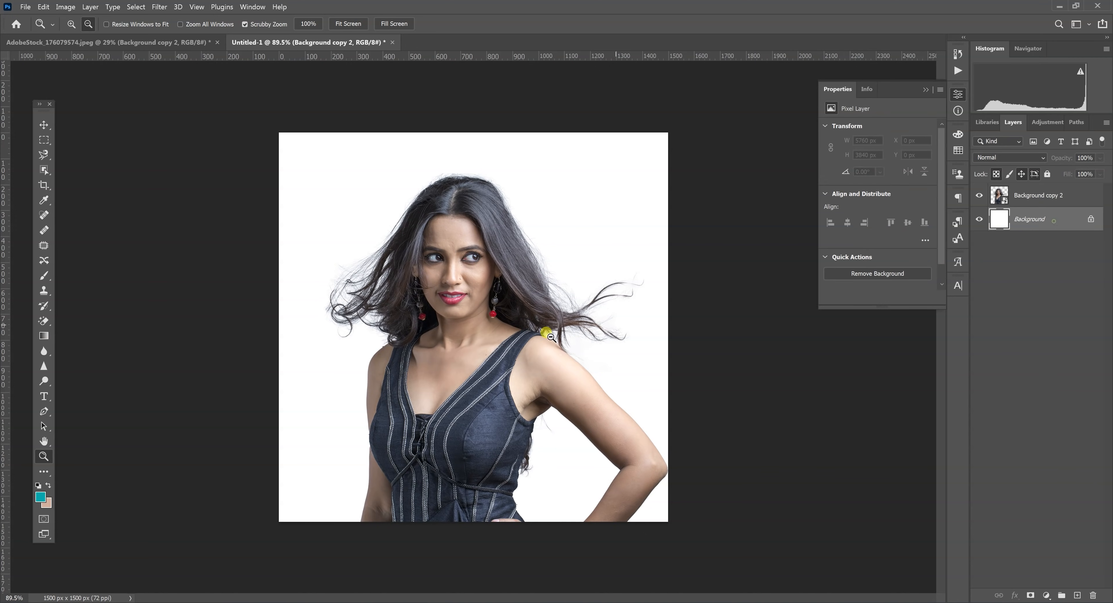
pyautogui.click(47, 504)
pyautogui.click(475, 295)
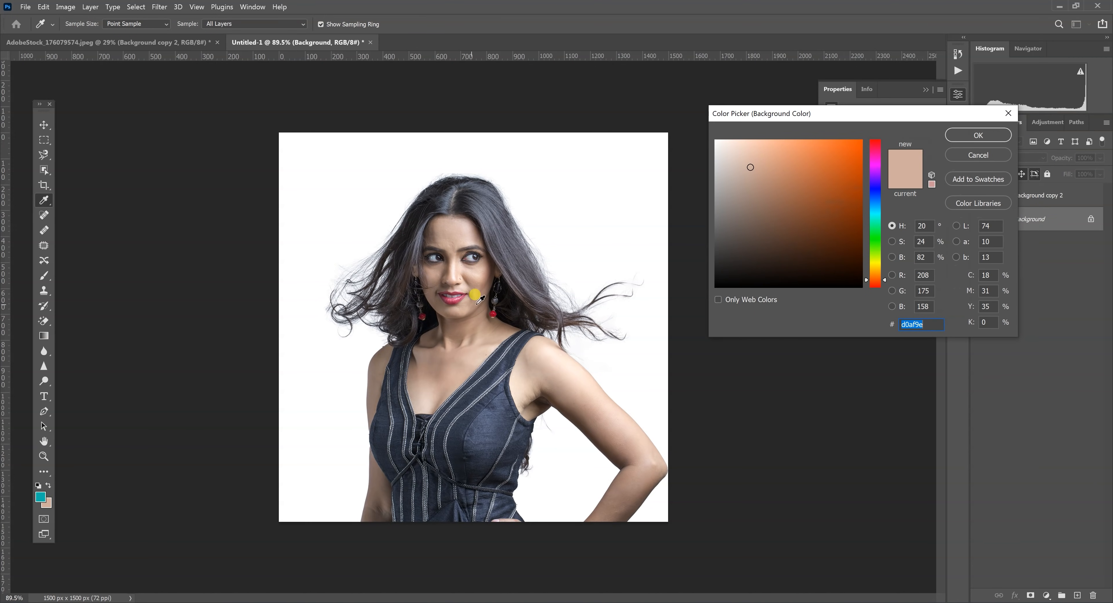
pyautogui.click(481, 293)
pyautogui.moveTo(750, 188); pyautogui.dragTo(750, 156)
pyautogui.click(963, 135)
pyautogui.hotkey('ctrl', 'BackSpace')
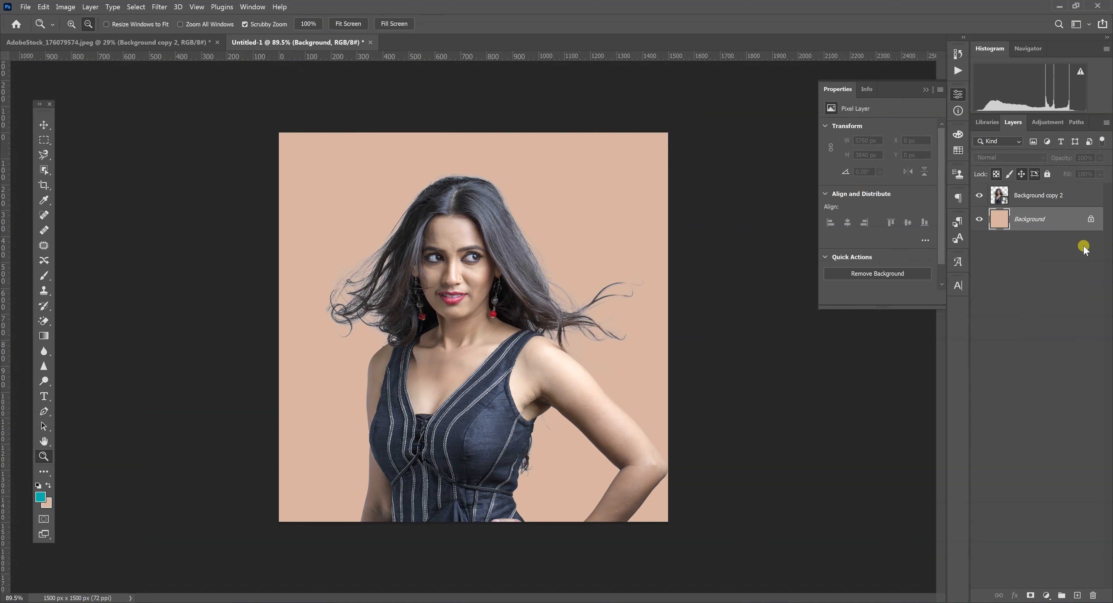
# Add a placeholder text line across the woman's chest and set its size to 103 pt
pyautogui.moveTo(547, 344); pyautogui.dragTo(594, 297)
pyautogui.moveTo(501, 229); pyautogui.dragTo(548, 301)
pyautogui.moveTo(627, 389); pyautogui.dragTo(340, 388)
pyautogui.press('t')
pyautogui.click(344, 390)
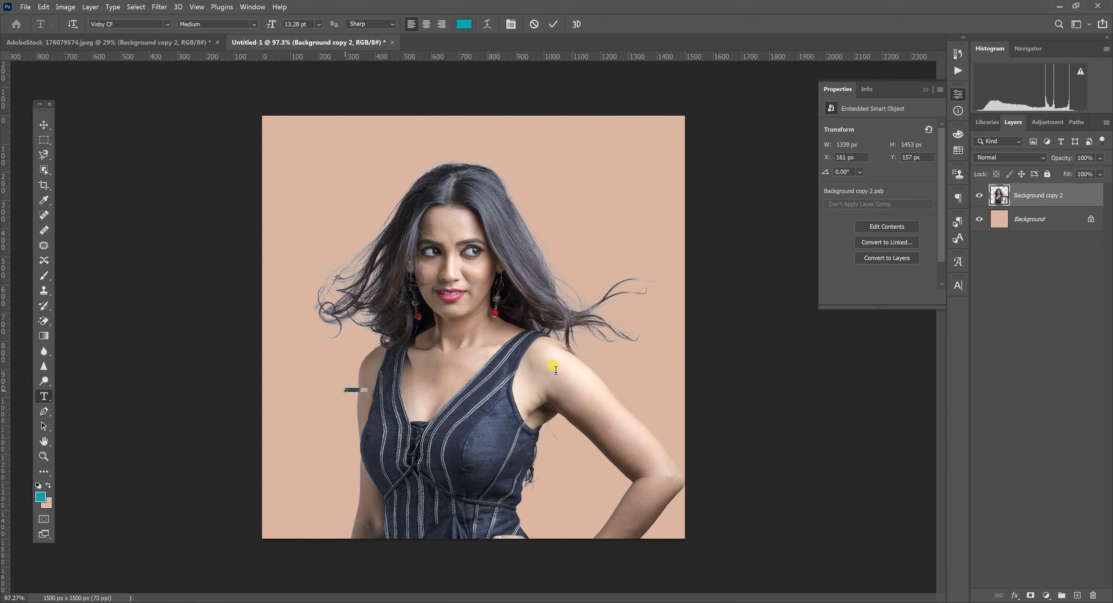
pyautogui.click(958, 282)
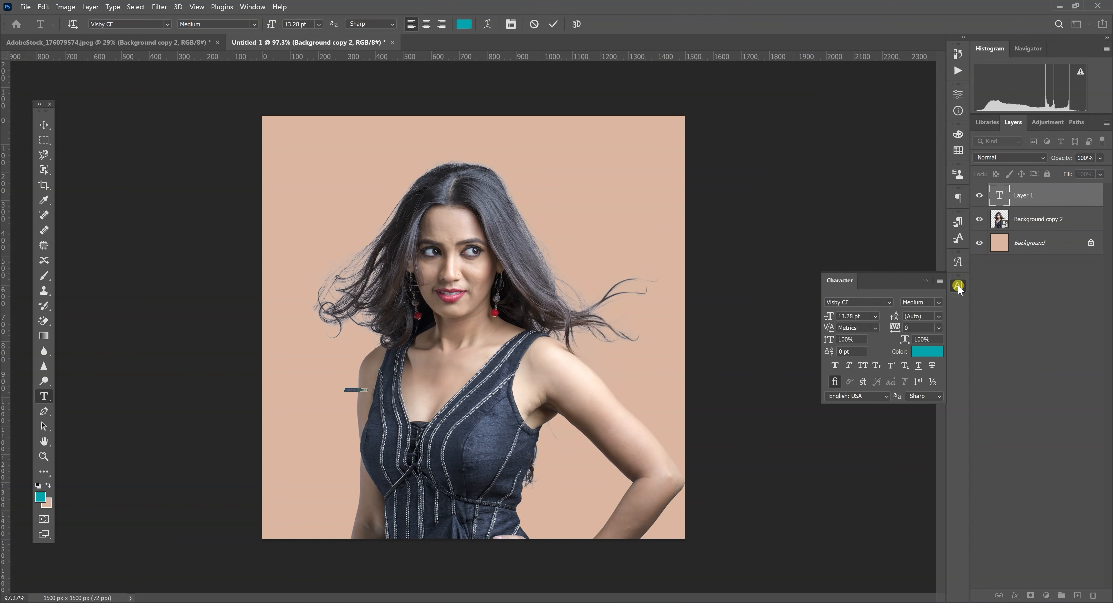
pyautogui.moveTo(828, 316); pyautogui.dragTo(884, 316)
# Set the placeholder text's font to Roxborough CF and replace the wording with "Hair"
pyautogui.click(421, 380)
pyautogui.moveTo(521, 380); pyautogui.dragTo(185, 91)
pyautogui.click(166, 24)
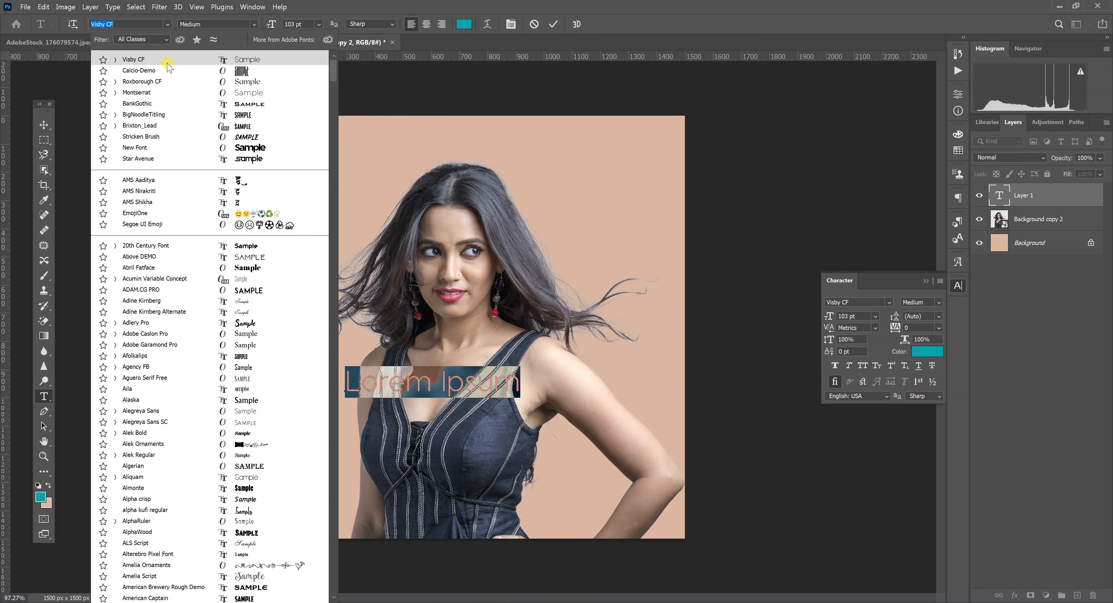
pyautogui.click(169, 82)
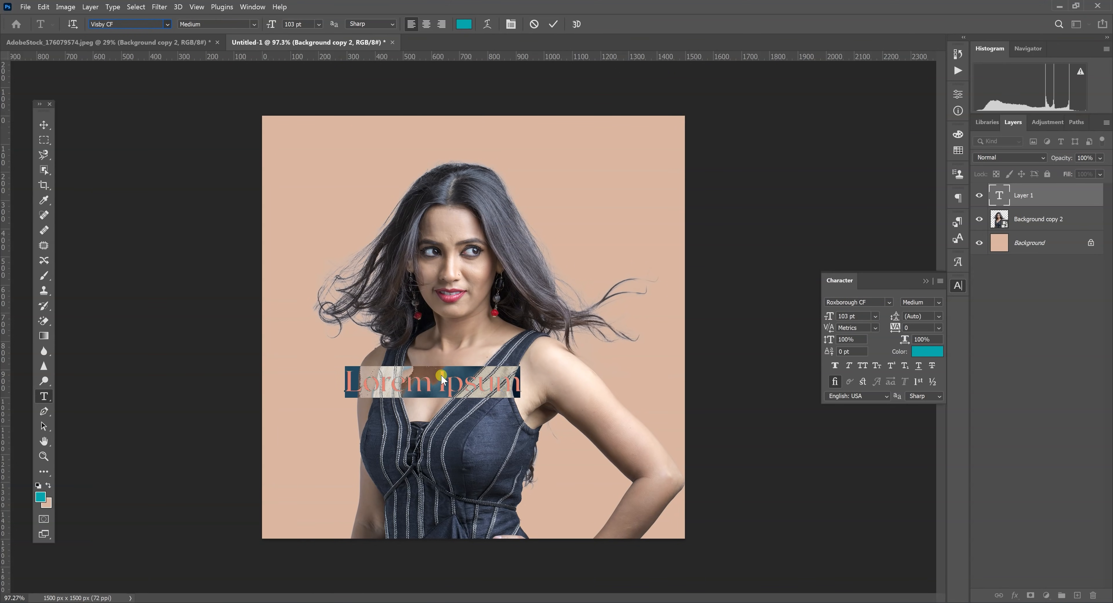
pyautogui.moveTo(477, 376); pyautogui.dragTo(438, 382)
pyautogui.click(527, 381)
pyautogui.hotkey('ctrl', 'a')
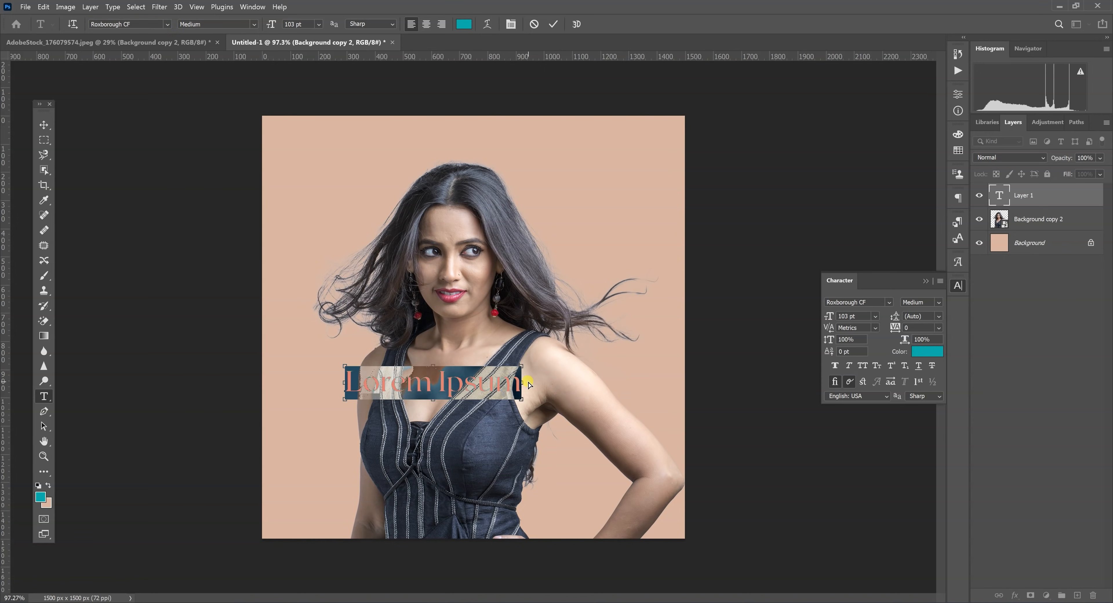
pyautogui.write('Hair')
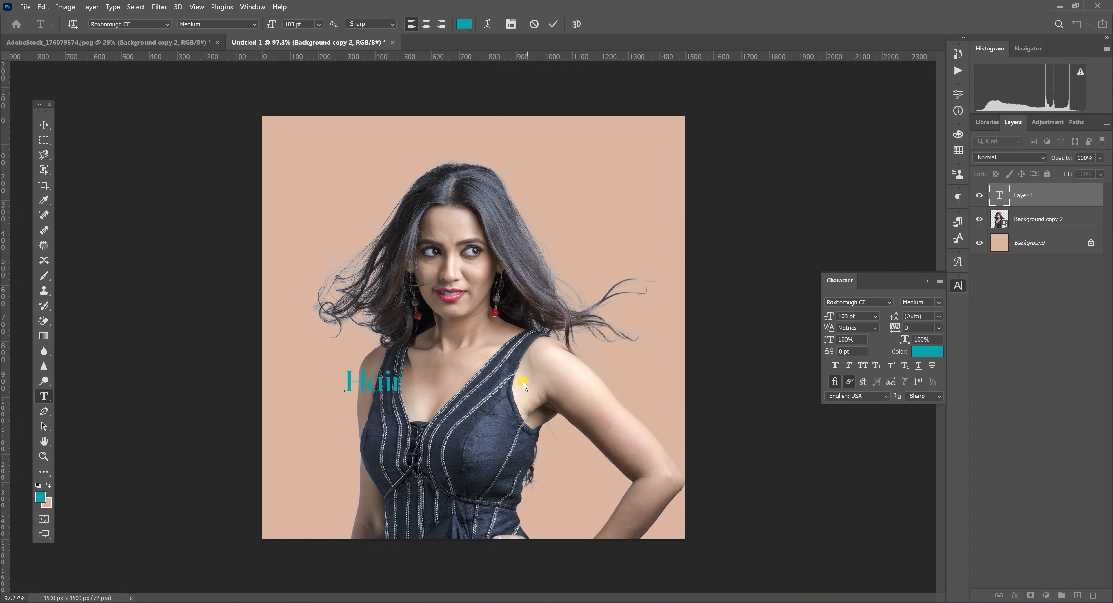
# Enlarge the "Hair" text to about 249% and position it over the woman's upper body
pyautogui.click(37, 128)
pyautogui.hotkey('ctrl', 't')
pyautogui.moveTo(401, 395); pyautogui.dragTo(490, 442)
pyautogui.moveTo(430, 411); pyautogui.dragTo(399, 400)
pyautogui.press('Return')
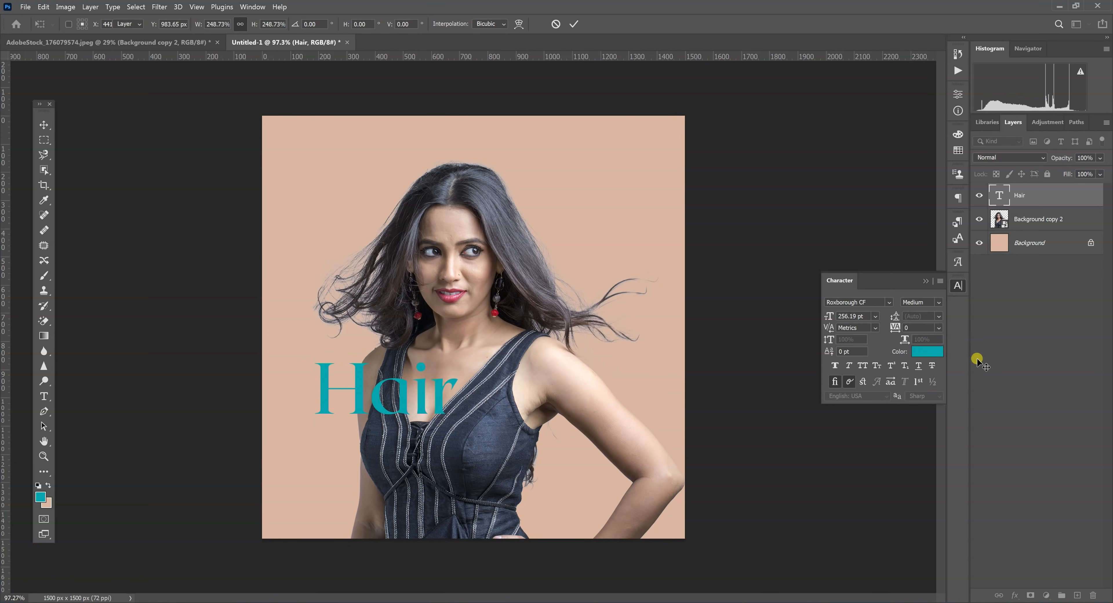
# Set the "Hair" text color to white (ffffff)
pyautogui.click(935, 357)
pyautogui.write('ffffff')
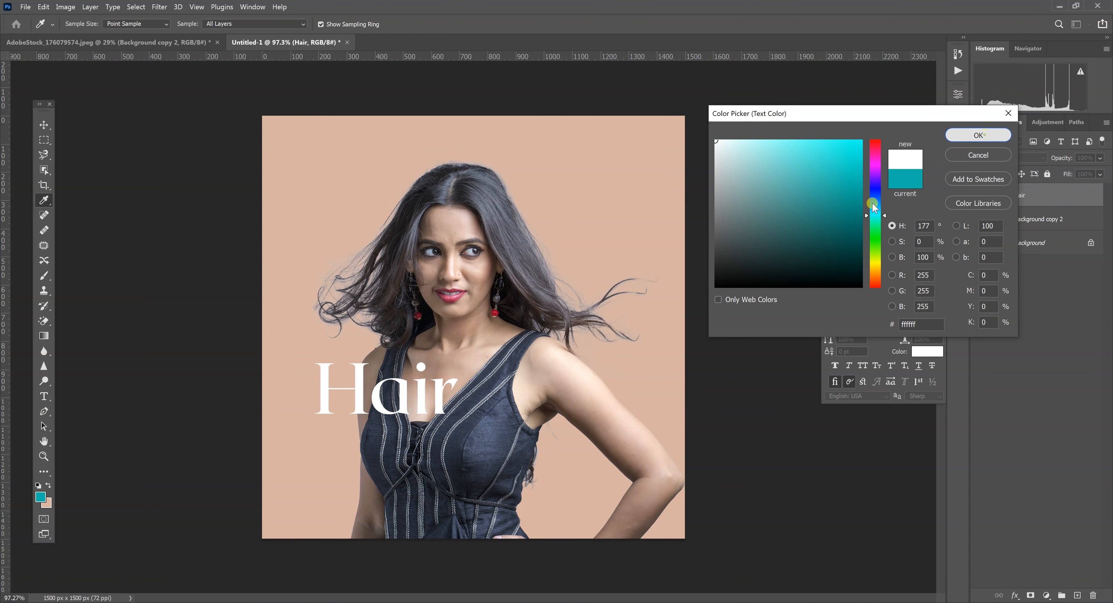
pyautogui.click(977, 138)
# Duplicate the "Hair" text below the original and change the copy's wording to "beyond"
pyautogui.doubleClick(452, 489)
pyautogui.moveTo(417, 406); pyautogui.dragTo(345, 478)
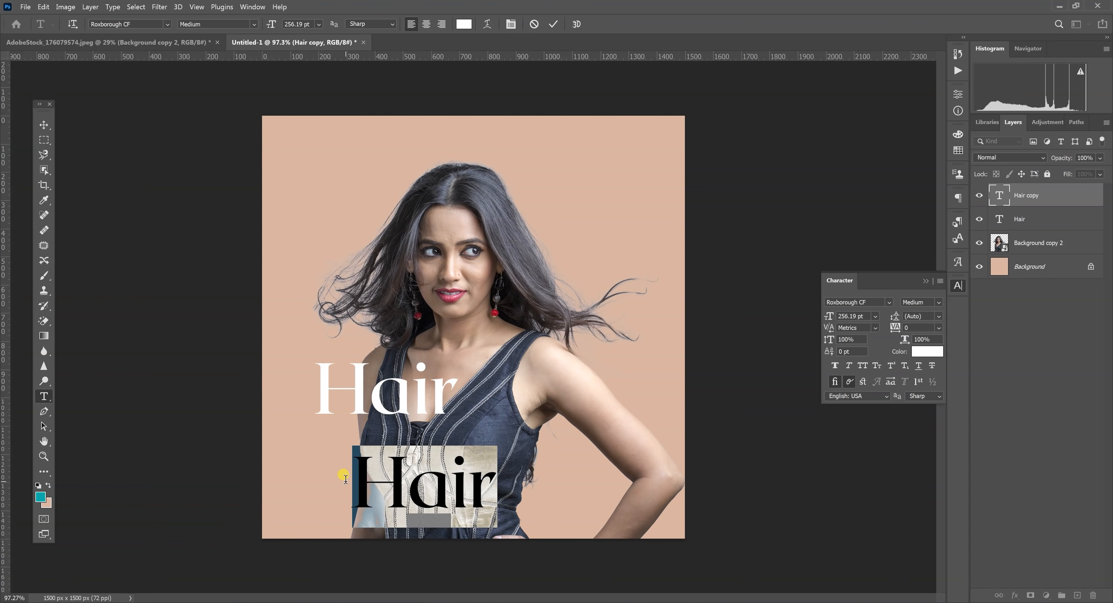
pyautogui.write('beyong')
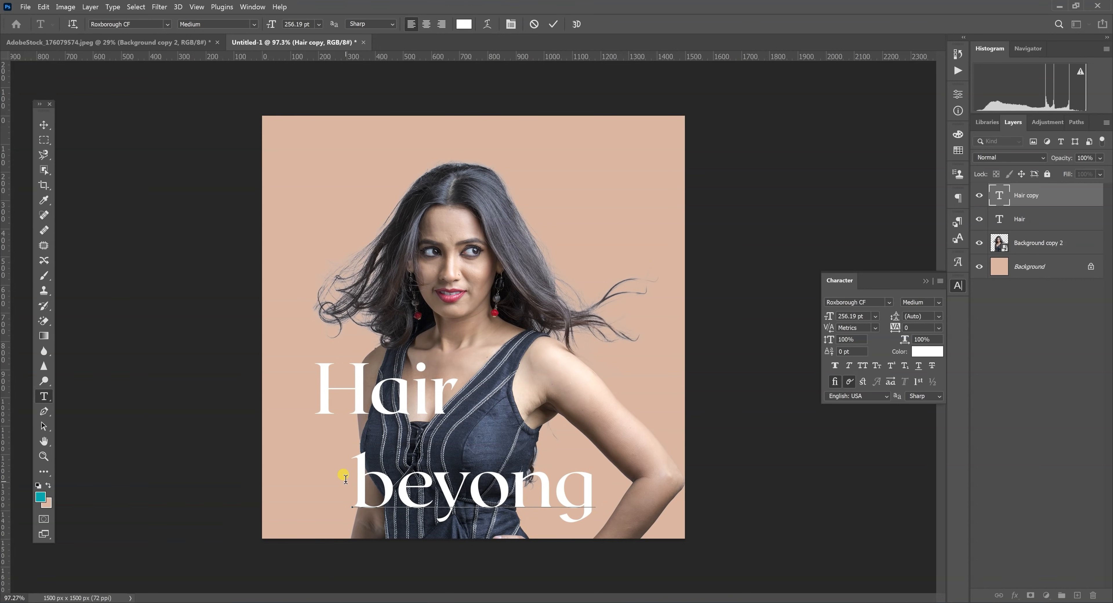
pyautogui.press('BackSpace')
pyautogui.write('d')
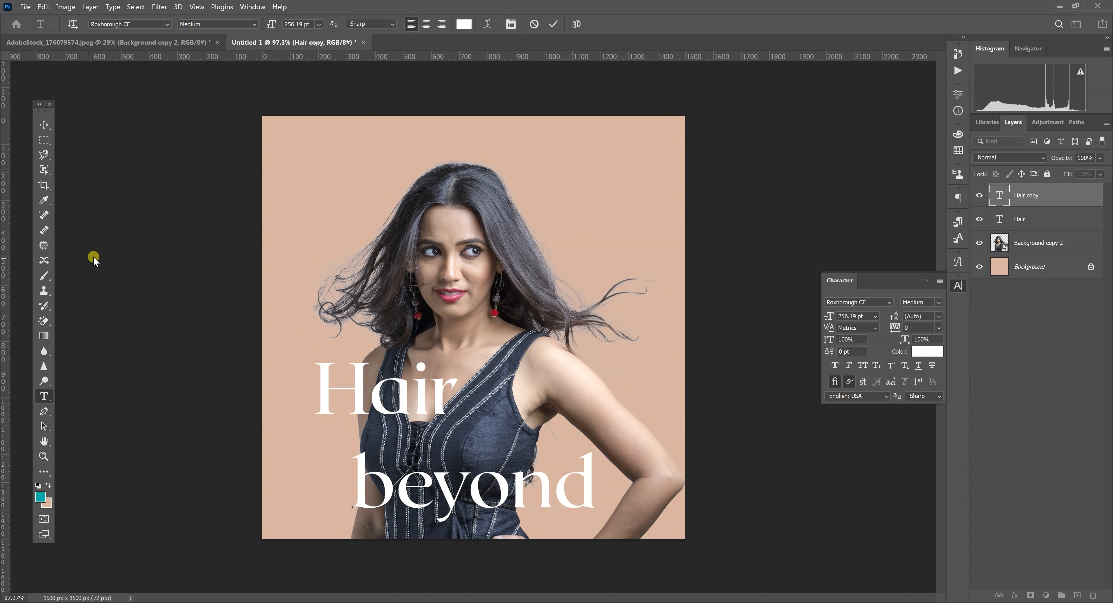
# Duplicate the "beyond" text, change the copy to "&", and arrange the words into a compact "Hair & Beyond" title
pyautogui.click(44, 125)
pyautogui.moveTo(451, 500); pyautogui.dragTo(531, 275)
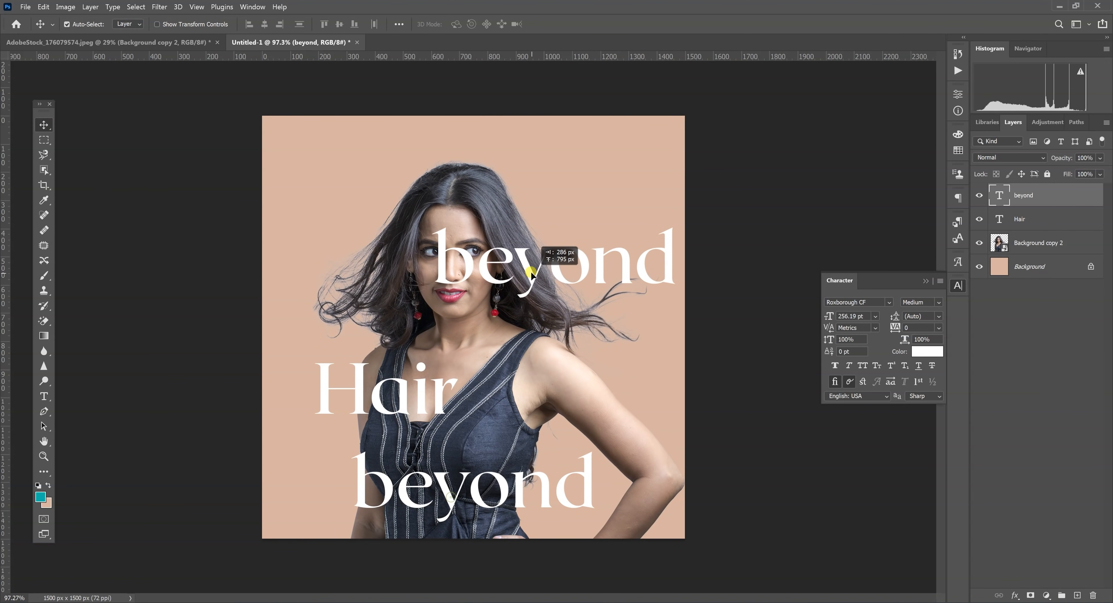
pyautogui.doubleClick(537, 264)
pyautogui.write('&')
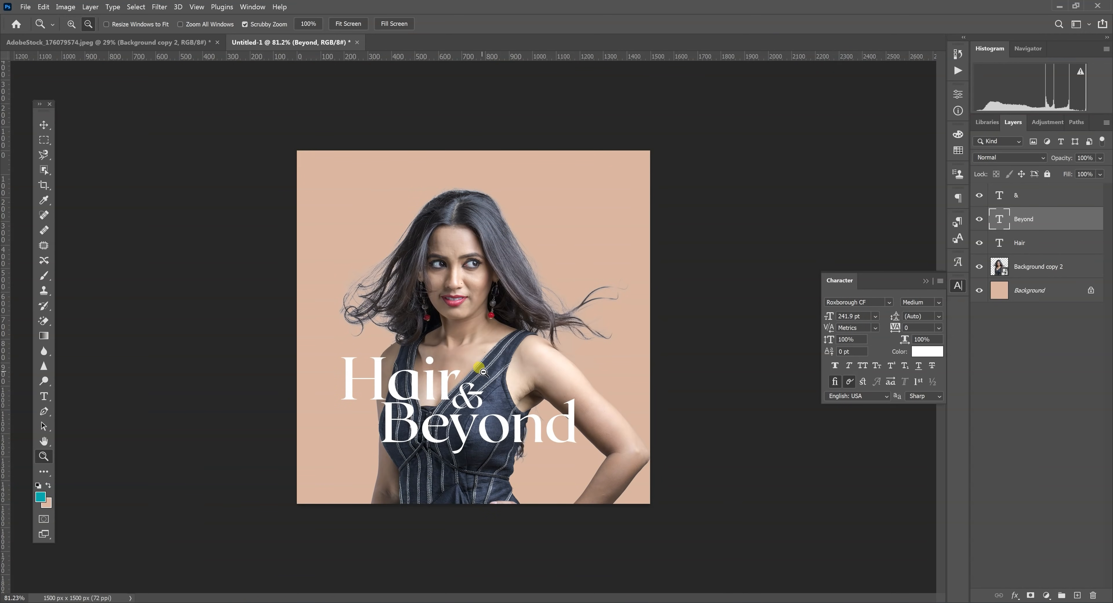
# Draw a teal circle about 1043 px wide behind the woman, directly above the Background layer
pyautogui.moveTo(483, 372); pyautogui.dragTo(533, 375)
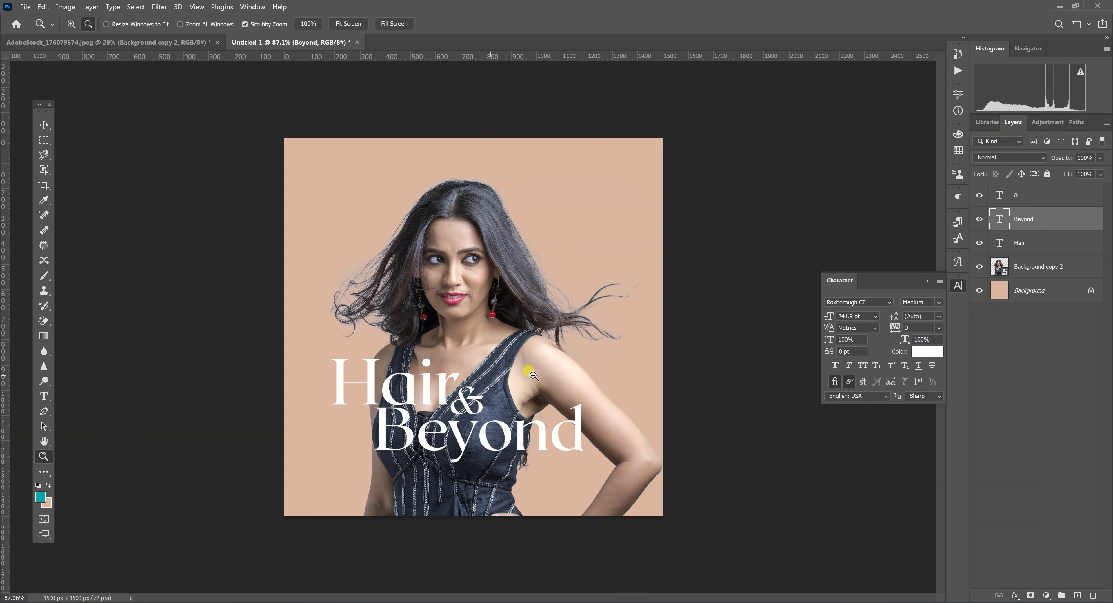
pyautogui.click(1038, 290)
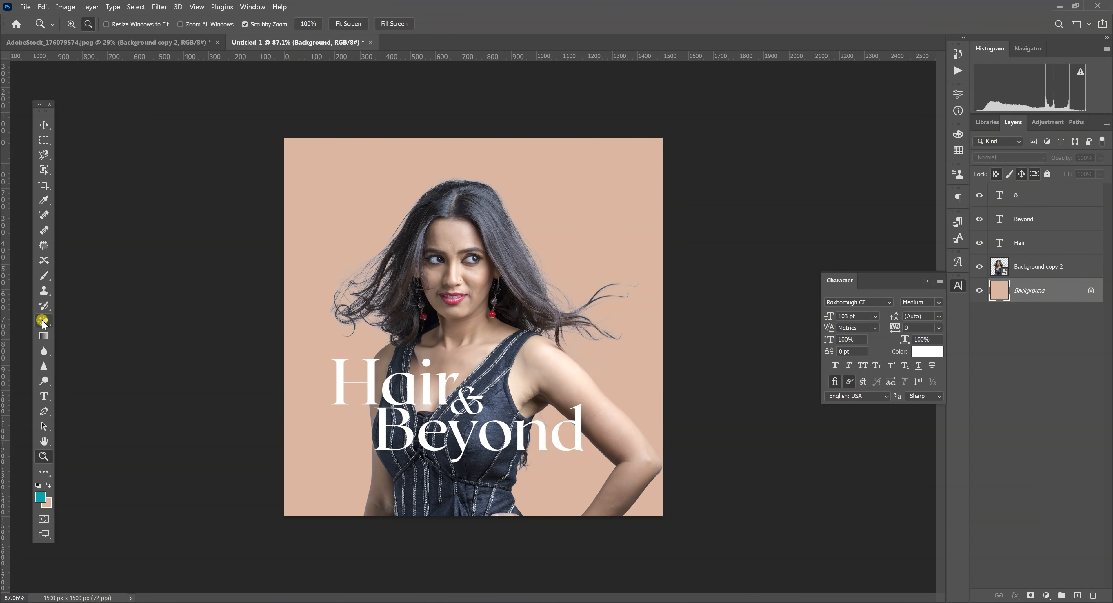
pyautogui.click(44, 471)
pyautogui.click(93, 542)
pyautogui.moveTo(354, 199); pyautogui.dragTo(615, 542)
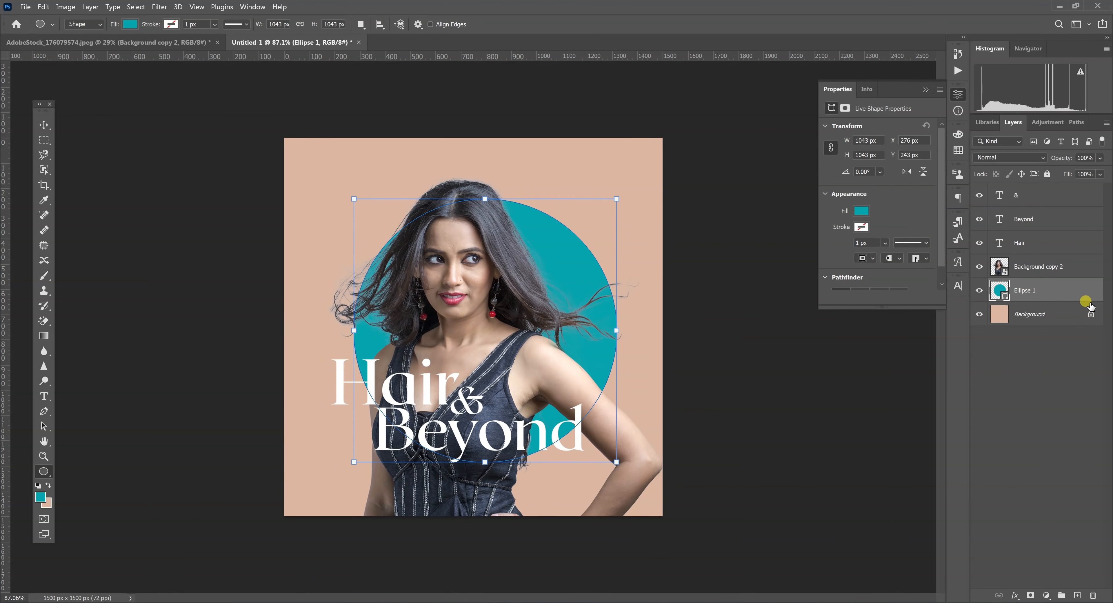
# Scale the teal circle up to about 1209 px and reposition it behind the woman
pyautogui.hotkey('ctrl', 't')
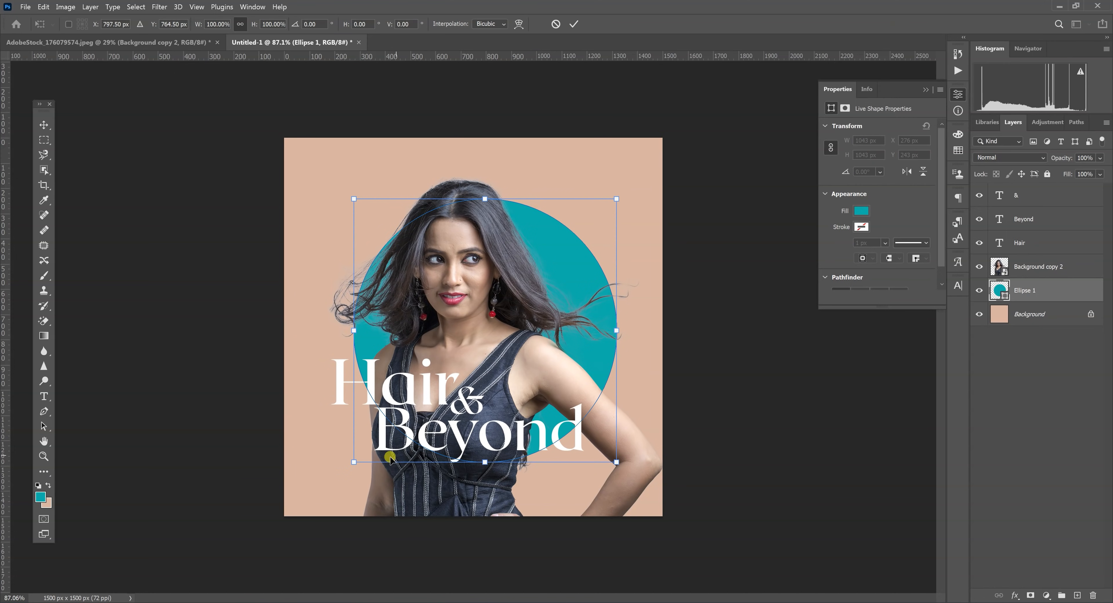
pyautogui.moveTo(357, 457); pyautogui.dragTo(316, 499)
pyautogui.moveTo(521, 336); pyautogui.dragTo(517, 332)
pyautogui.press('Return')
# Warp the teal circle into an irregular organic blob that narrows on the upper left side
pyautogui.hotkey('ctrl', 't')
pyautogui.rightClick(564, 262)
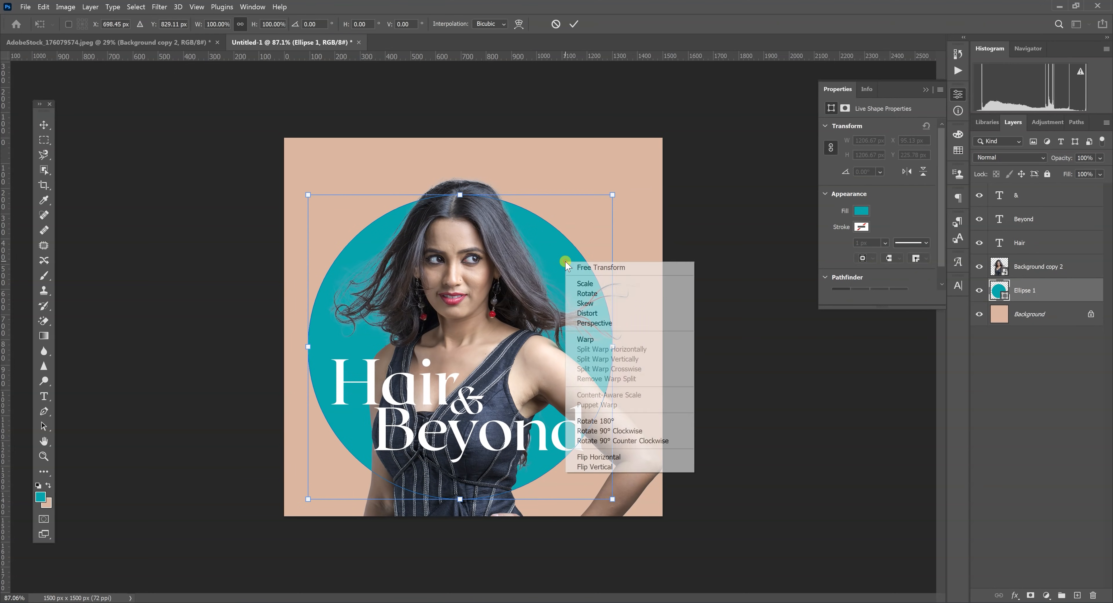
pyautogui.click(609, 337)
pyautogui.moveTo(410, 197); pyautogui.dragTo(437, 297)
pyautogui.moveTo(328, 308); pyautogui.dragTo(305, 320)
pyautogui.press('Return')
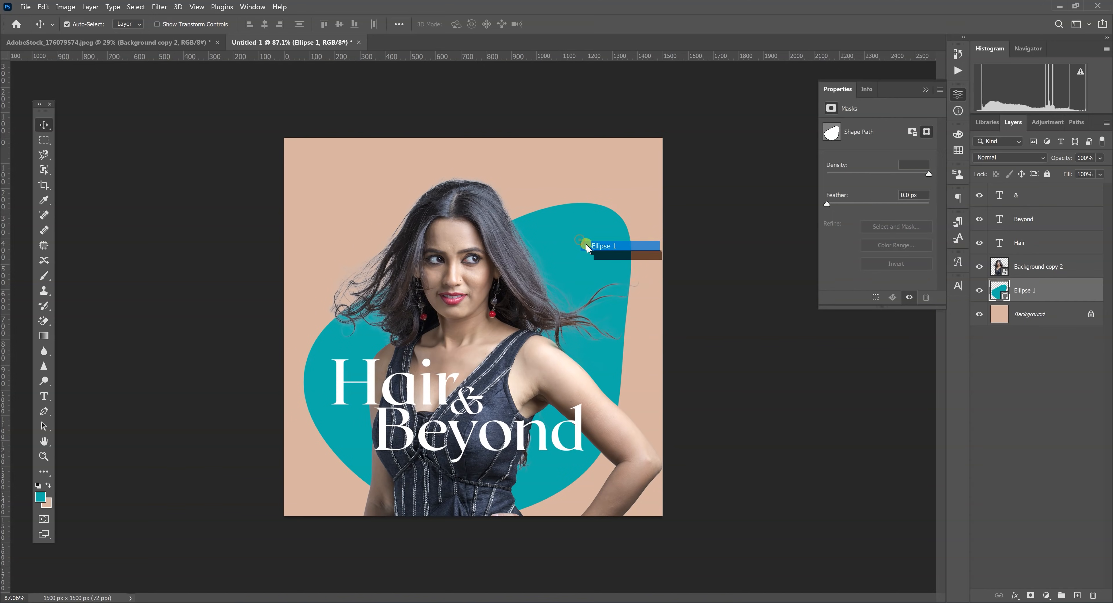
# Duplicate the teal blob slightly higher, and restyle the copy with no fill and a white 2 px stroke
pyautogui.moveTo(585, 274); pyautogui.dragTo(576, 231)
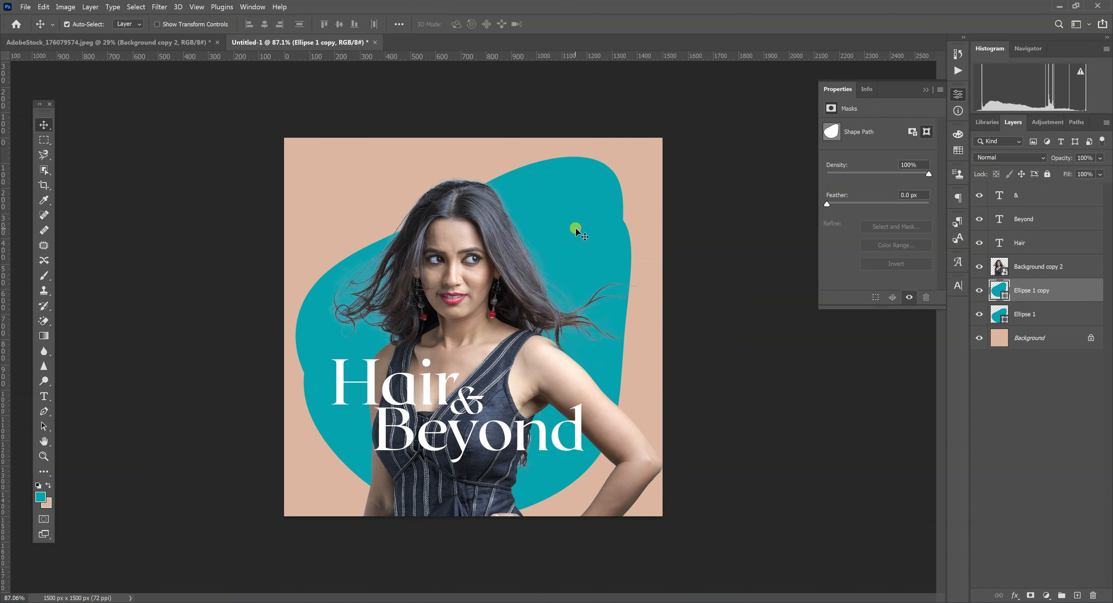
pyautogui.press('u')
pyautogui.click(171, 25)
pyautogui.click(99, 85)
pyautogui.click(62, 46)
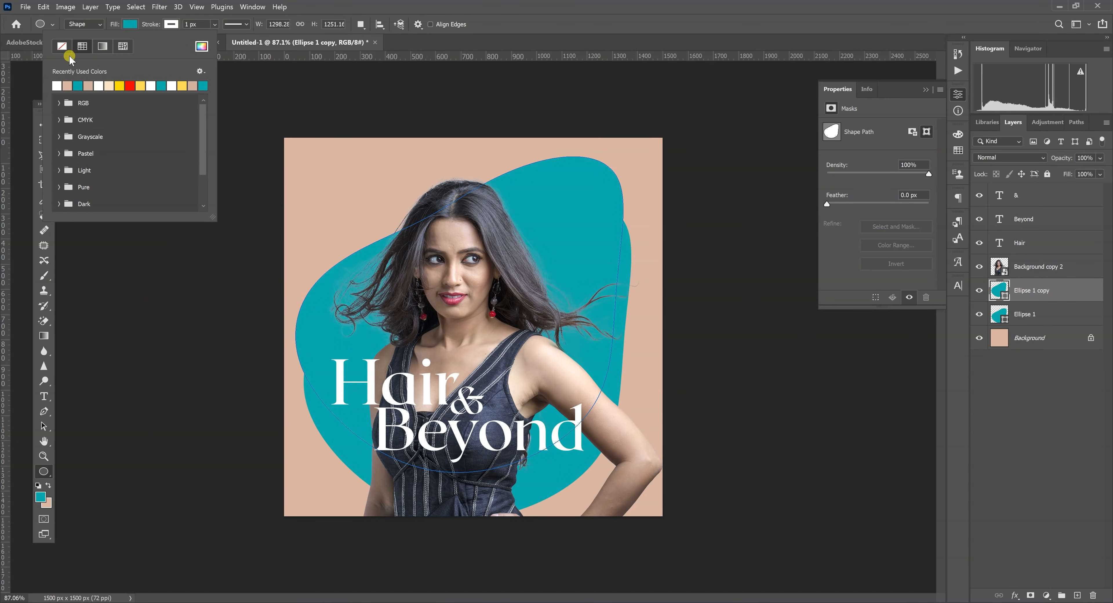
pyautogui.click(205, 24)
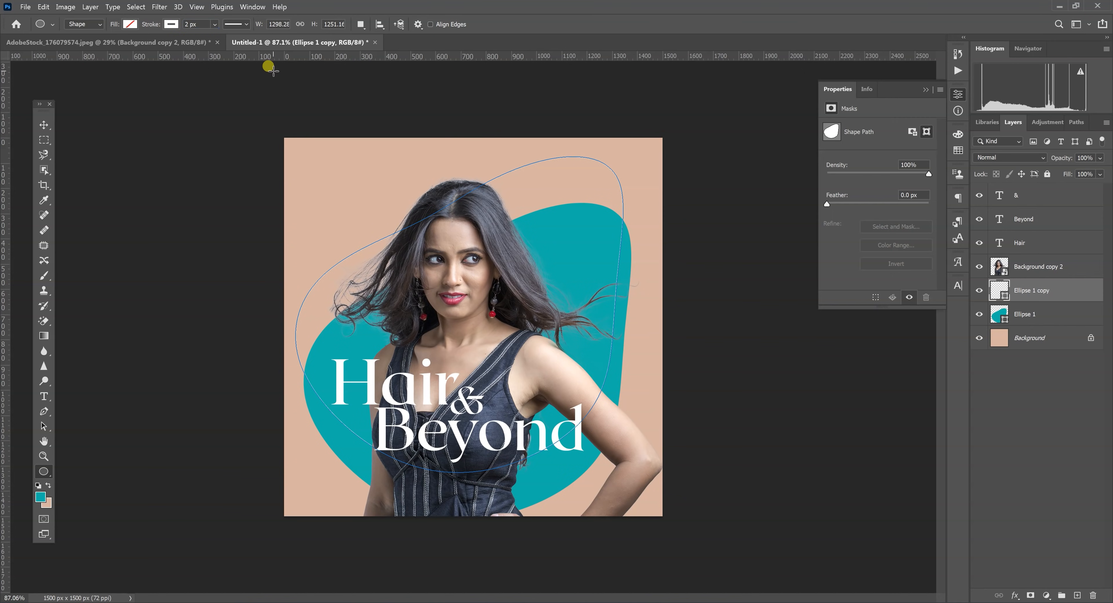
# Rotate and reposition the white blob outline so that only one sweeping curve crosses the canvas's upper left corner
pyautogui.click(43, 125)
pyautogui.hotkey('ctrl', 't')
pyautogui.moveTo(513, 352); pyautogui.dragTo(382, 287)
pyautogui.moveTo(494, 404); pyautogui.dragTo(342, 258)
pyautogui.moveTo(428, 191); pyautogui.dragTo(244, 108)
pyautogui.moveTo(250, 180); pyautogui.dragTo(340, 164)
pyautogui.moveTo(501, 164); pyautogui.dragTo(405, 6)
pyautogui.moveTo(435, 229); pyautogui.dragTo(471, 264)
pyautogui.moveTo(393, 212); pyautogui.dragTo(363, 174)
pyautogui.press('Return')
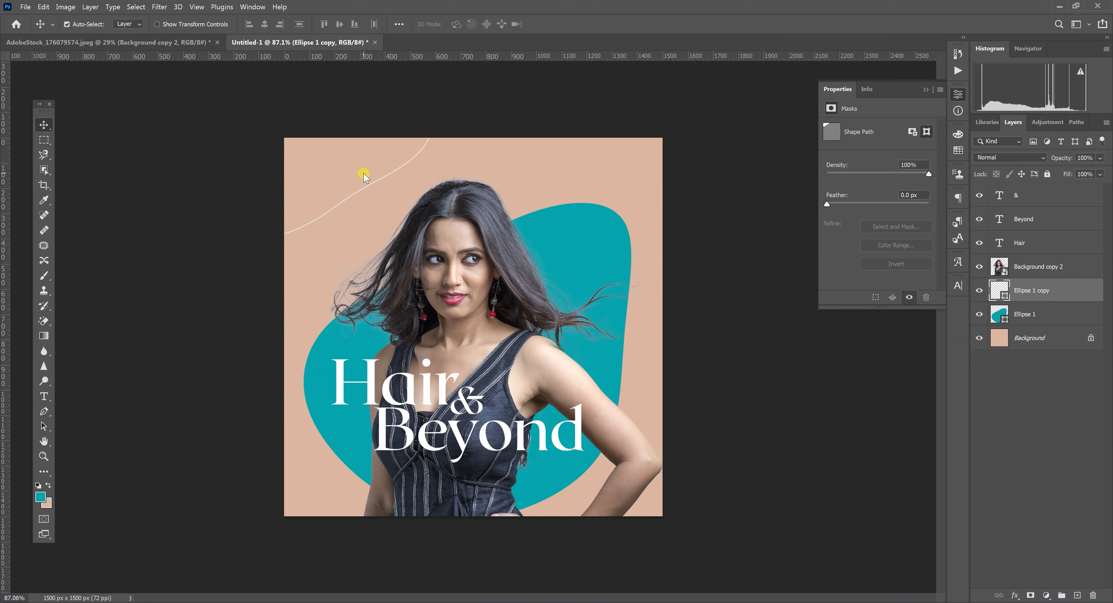
# Scale the teal blob down slightly behind the woman
pyautogui.rightClick(593, 251)
pyautogui.click(600, 255)
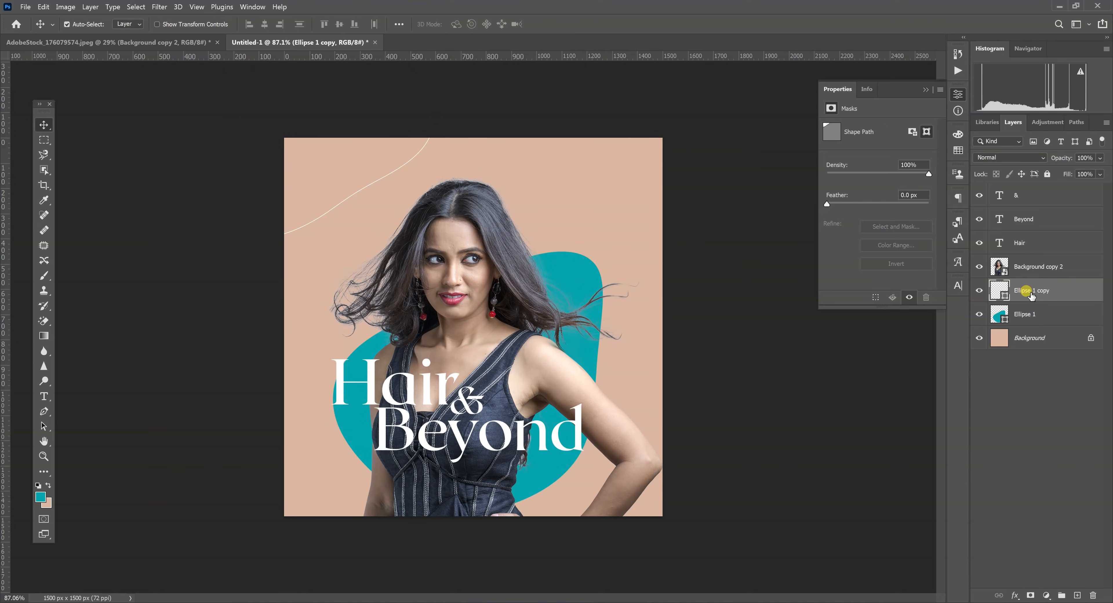
# Duplicate the white outline, shift the copy down and to the right, and stack it directly above the Background layer
pyautogui.rightClick(1029, 294)
pyautogui.click(899, 175)
pyautogui.click(669, 181)
pyautogui.hotkey('ctrl', 't')
pyautogui.moveTo(371, 186); pyautogui.dragTo(459, 400)
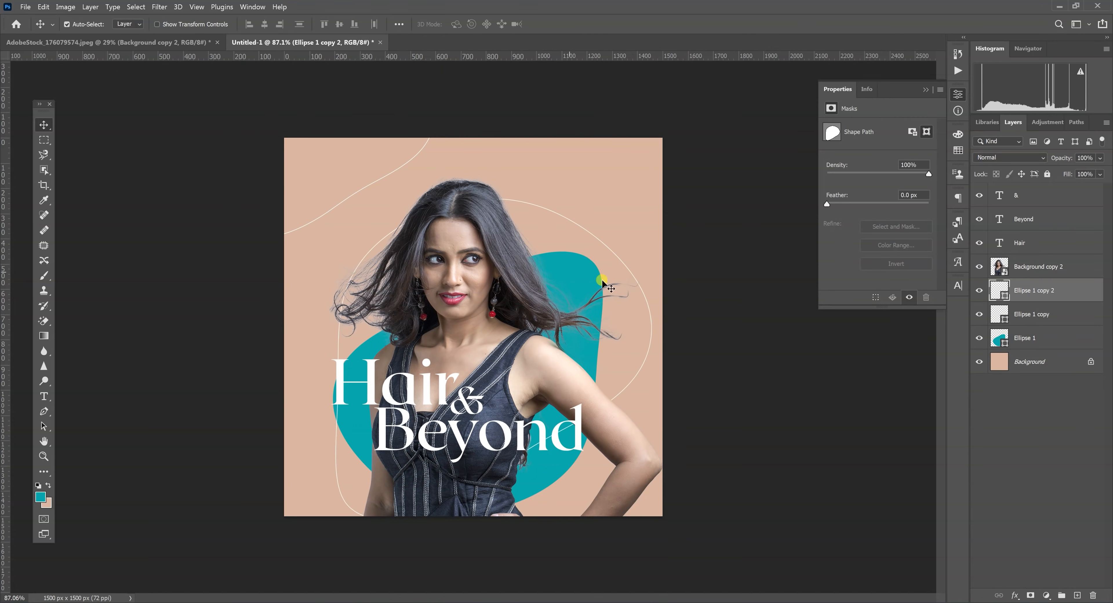
pyautogui.moveTo(1041, 302); pyautogui.dragTo(1045, 343)
# Rotate the second white outline 90° clockwise and reposition it so its curve runs down the right side of the woman
pyautogui.hotkey('ctrl', 't')
pyautogui.rightClick(563, 308)
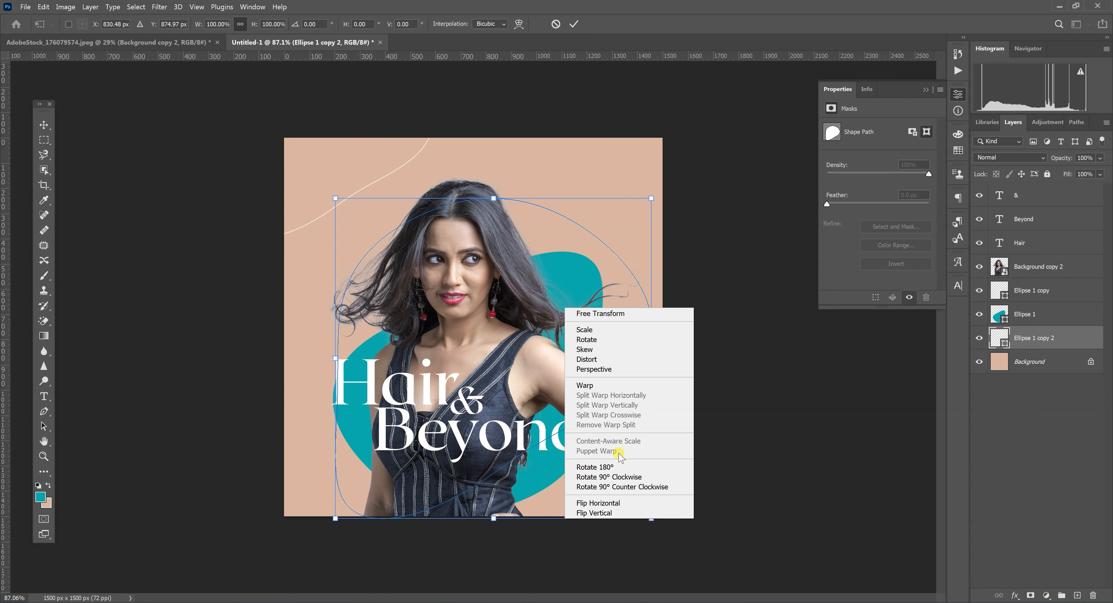
pyautogui.click(616, 477)
pyautogui.moveTo(736, 367); pyautogui.dragTo(571, 428)
pyautogui.press('Return')
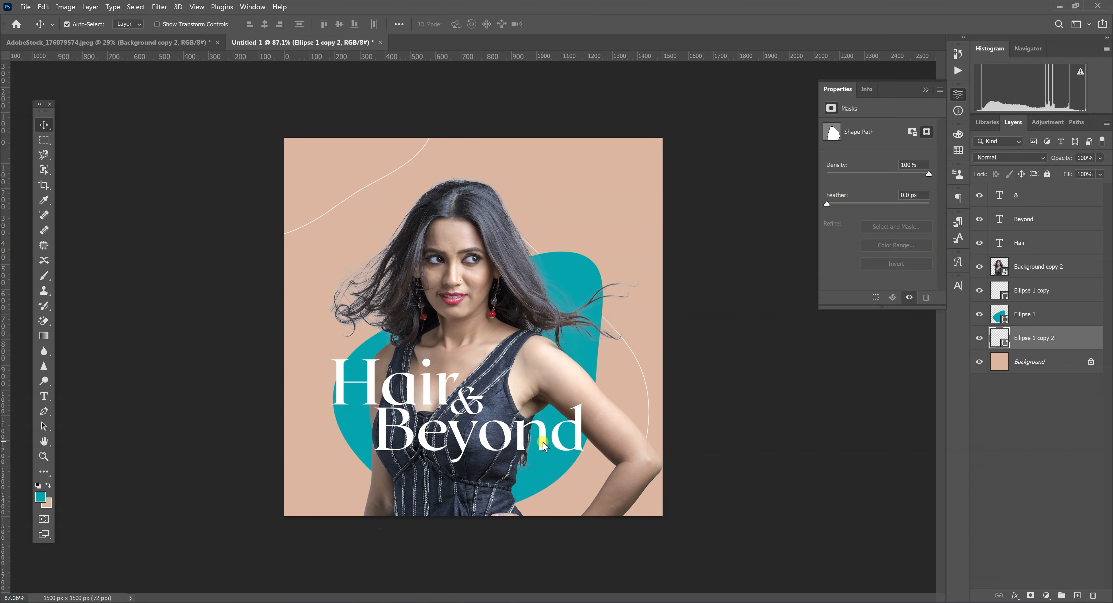
pyautogui.hotkey('ctrl', 't')
pyautogui.moveTo(595, 377); pyautogui.dragTo(551, 329)
pyautogui.press('Return')
pyautogui.click(43, 456)
pyautogui.moveTo(475, 345); pyautogui.dragTo(482, 351)
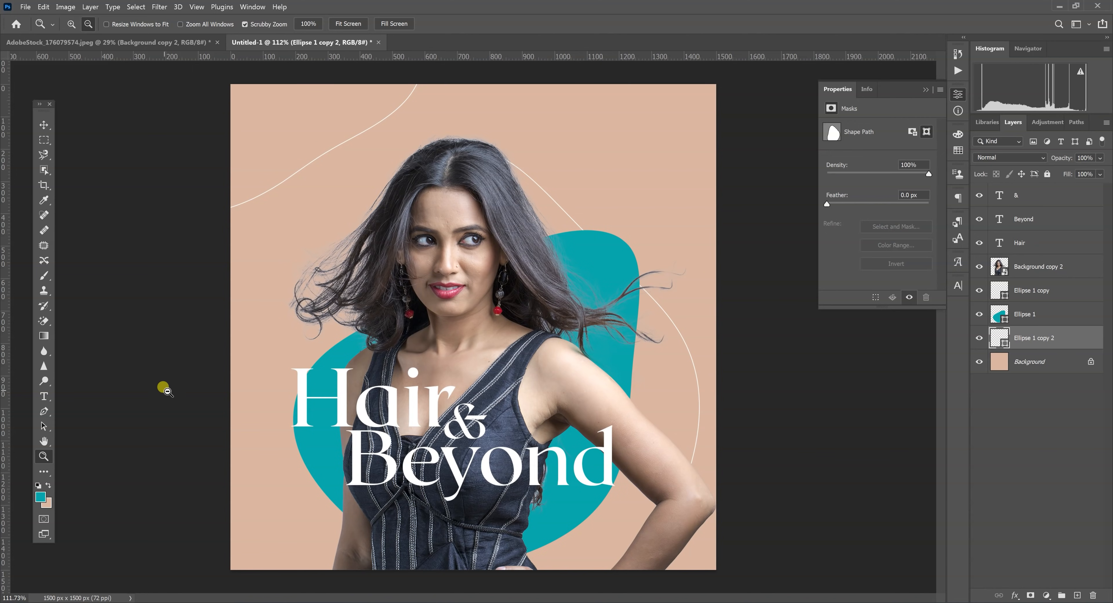
# Duplicate the "Hair" text to the canvas's upper right and turn it into a small "₹499" price with a 25.69 pt "starts from" line above
pyautogui.click(44, 124)
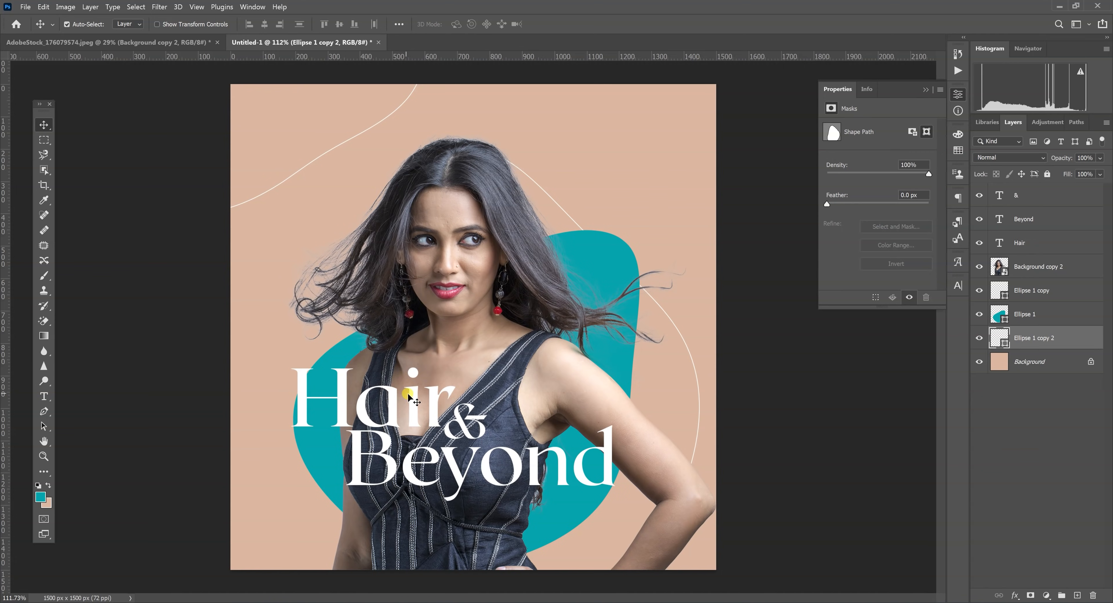
pyautogui.keyDown('alt'); pyautogui.moveTo(391, 397); pyautogui.dragTo(609, 144); pyautogui.keyUp('alt')
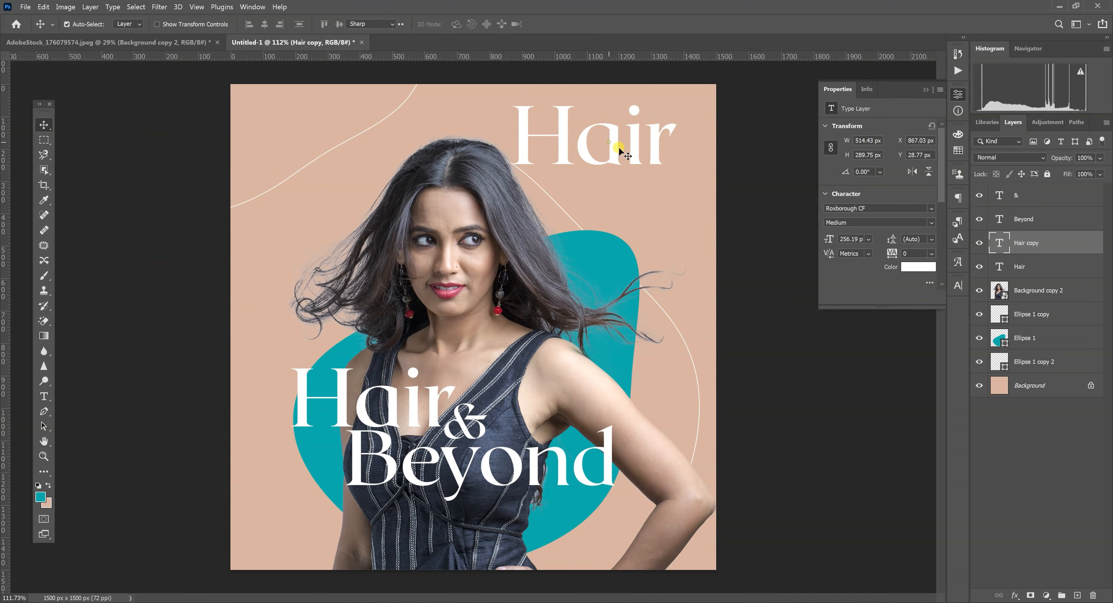
pyautogui.doubleClick(615, 144)
pyautogui.click(662, 144)
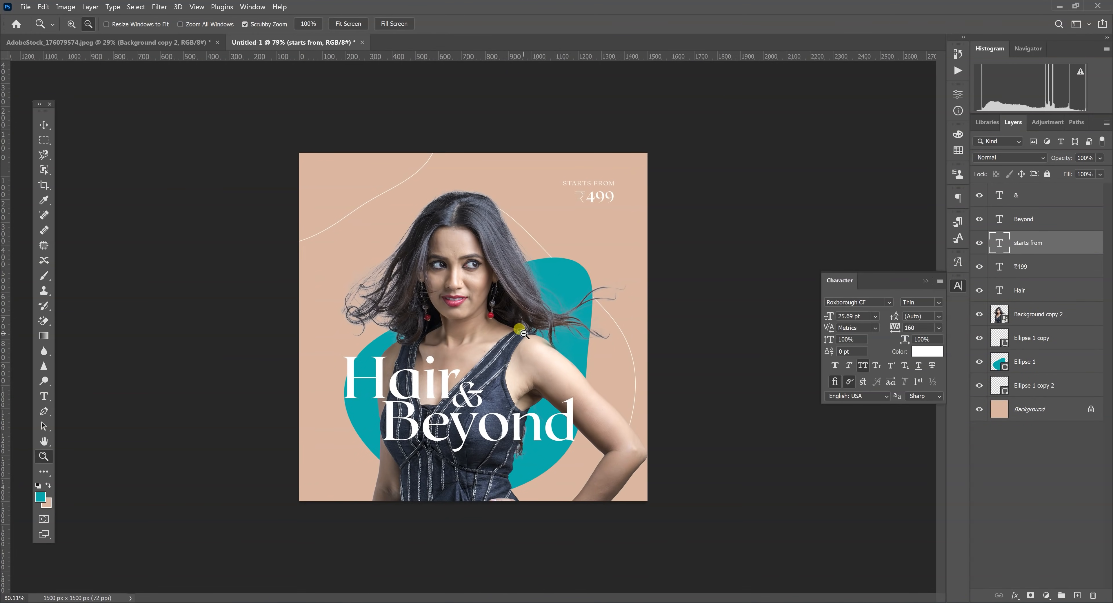
pyautogui.keyDown('alt'); pyautogui.click(524, 333); pyautogui.keyUp('alt')
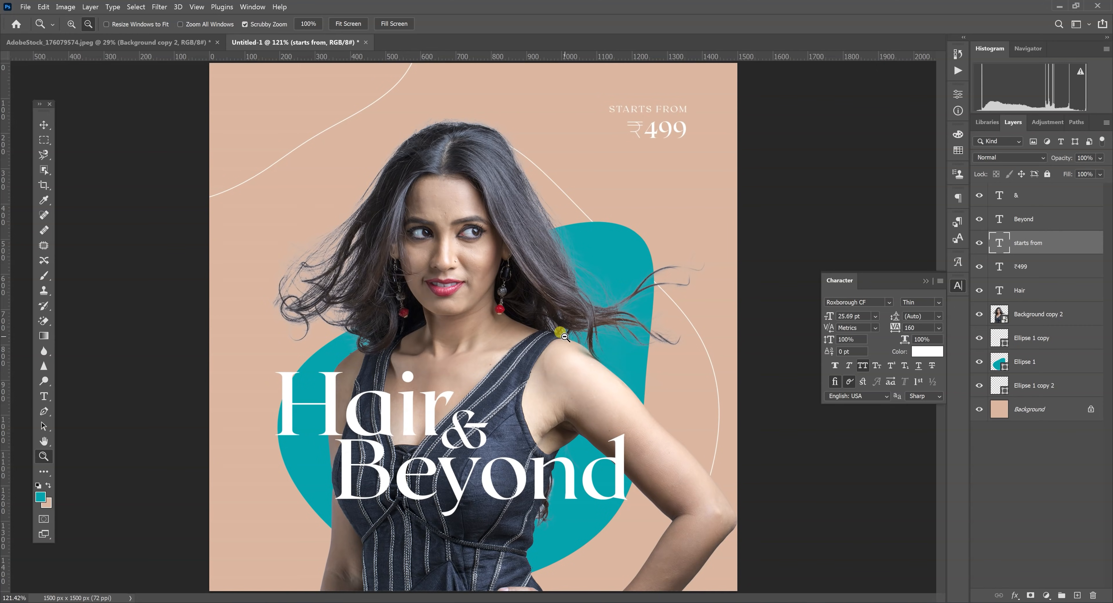
# Open the Discover help search and look up "black and"
pyautogui.click(280, 8)
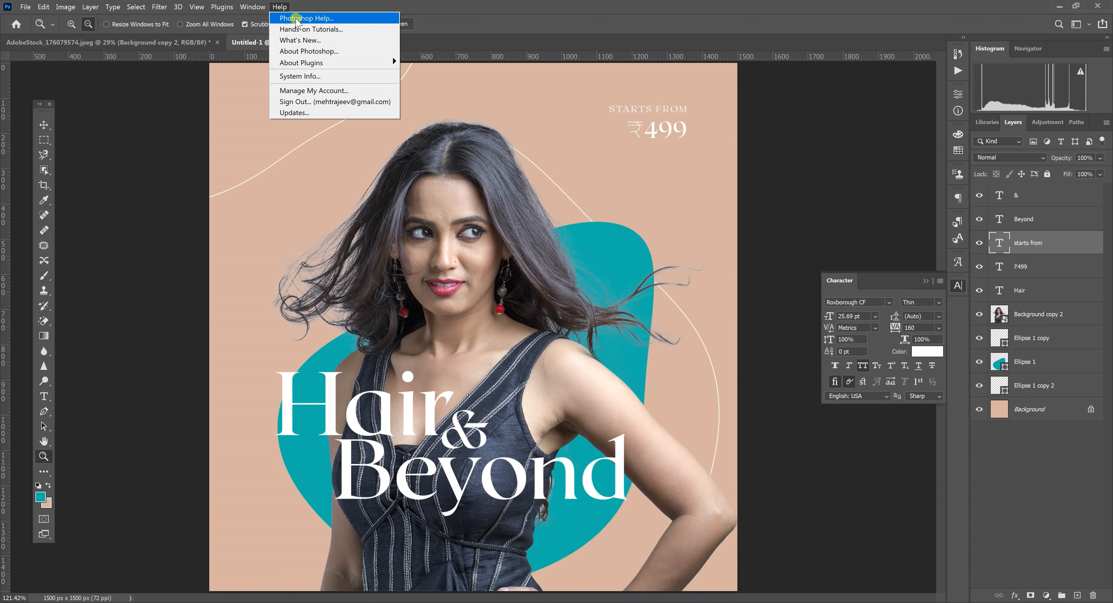
pyautogui.click(296, 19)
pyautogui.moveTo(323, 55); pyautogui.dragTo(860, 90)
pyautogui.click(879, 114)
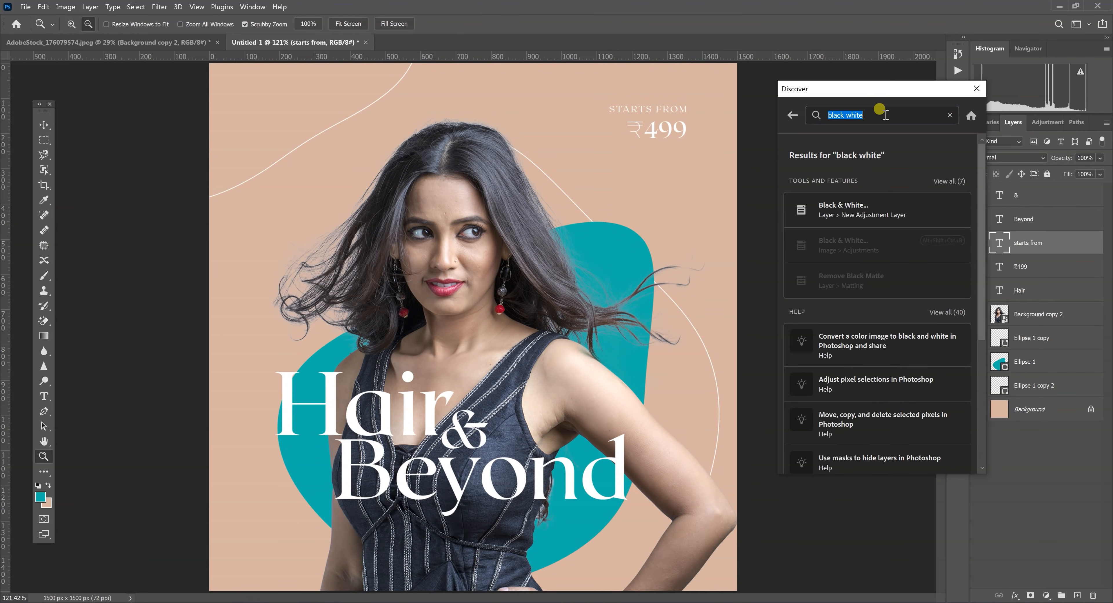
pyautogui.write('bla')
pyautogui.write('and')
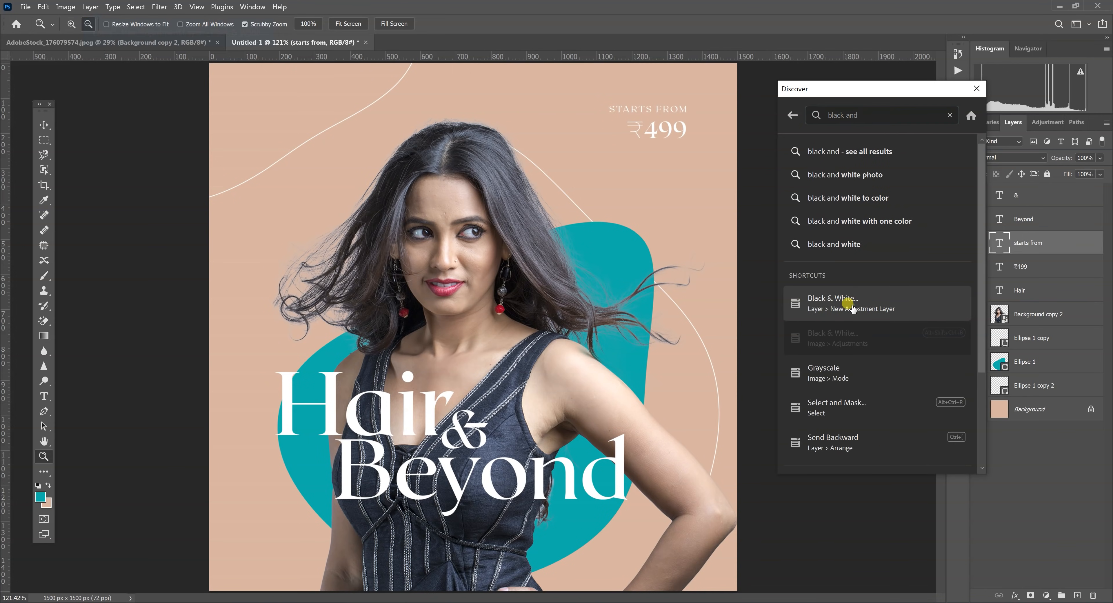
# Add a Black & White adjustment layer from the search results above Background copy 2 and clip it to the woman's layer
pyautogui.click(1048, 309)
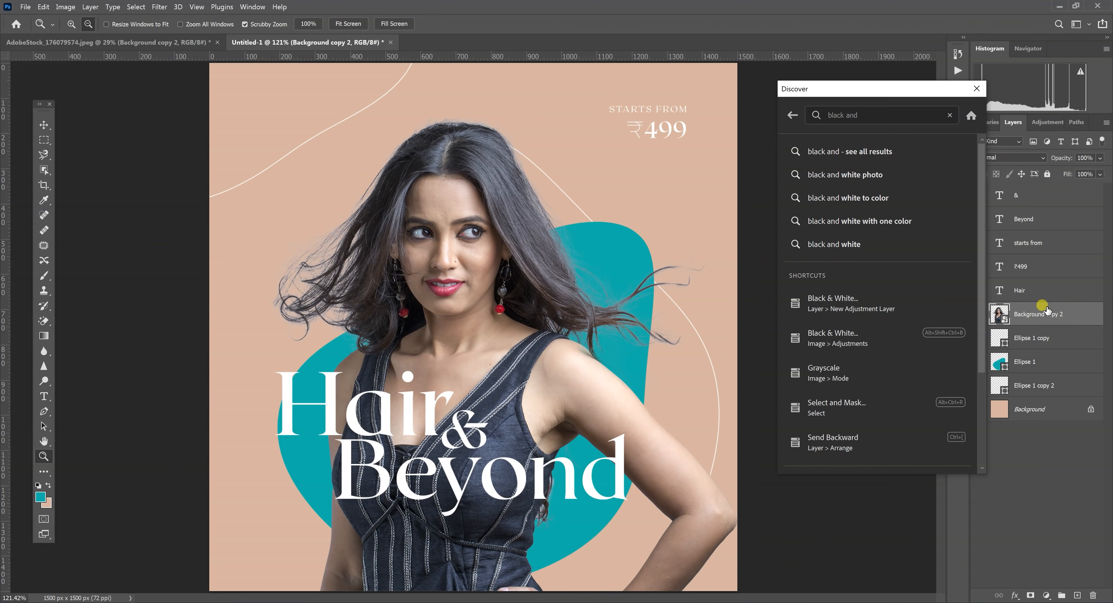
pyautogui.click(849, 303)
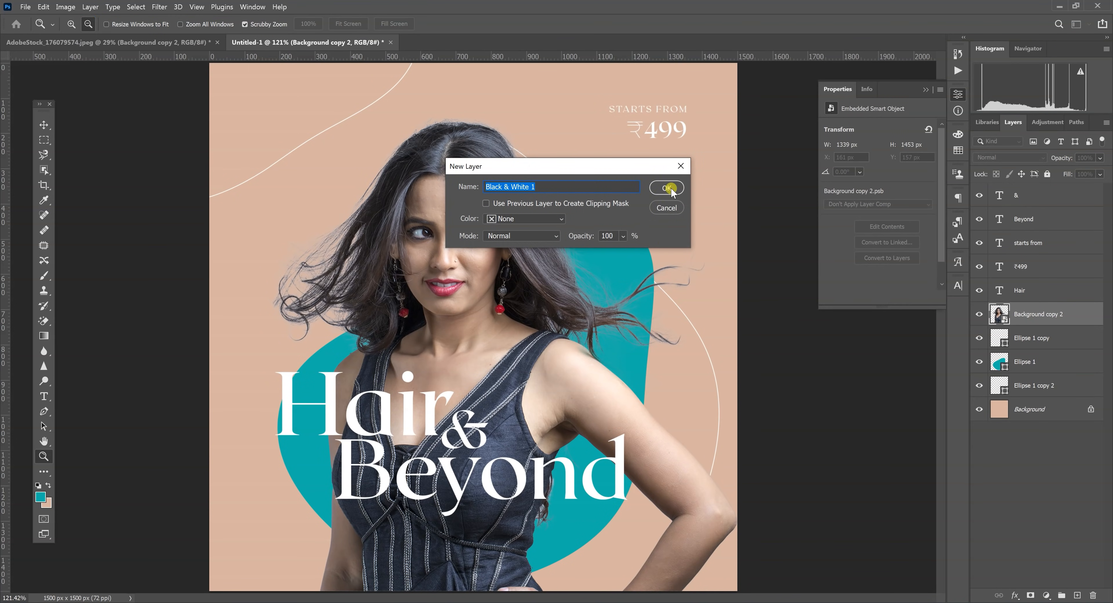
pyautogui.click(668, 188)
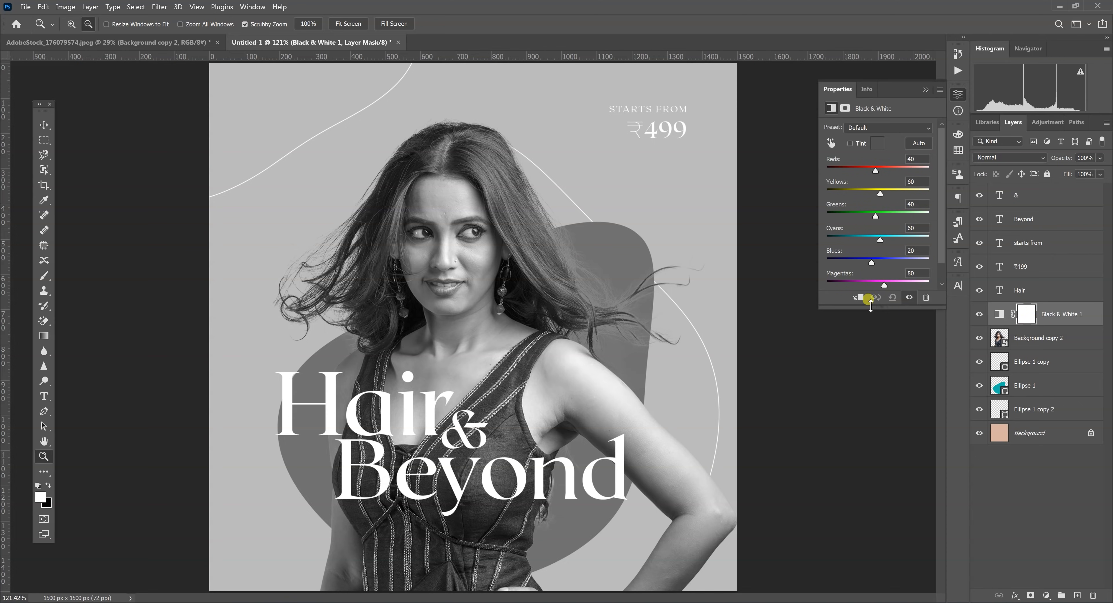
pyautogui.click(857, 298)
pyautogui.moveTo(528, 321); pyautogui.dragTo(525, 319)
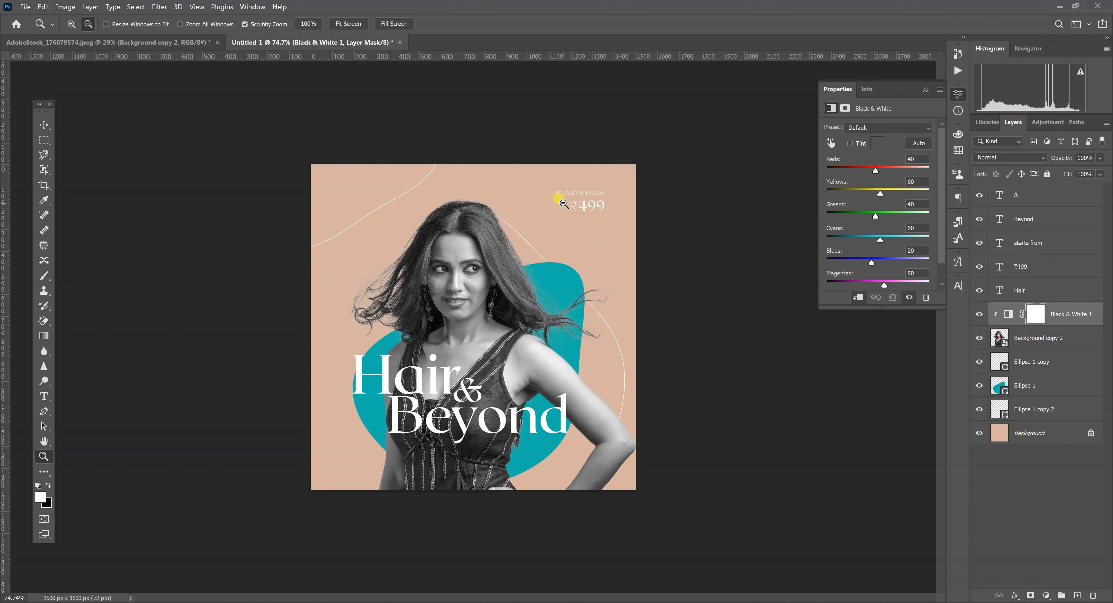
# Look over the tutorials, quick actions and resource links in the Discover window and close it
pyautogui.click(277, 8)
pyautogui.click(298, 20)
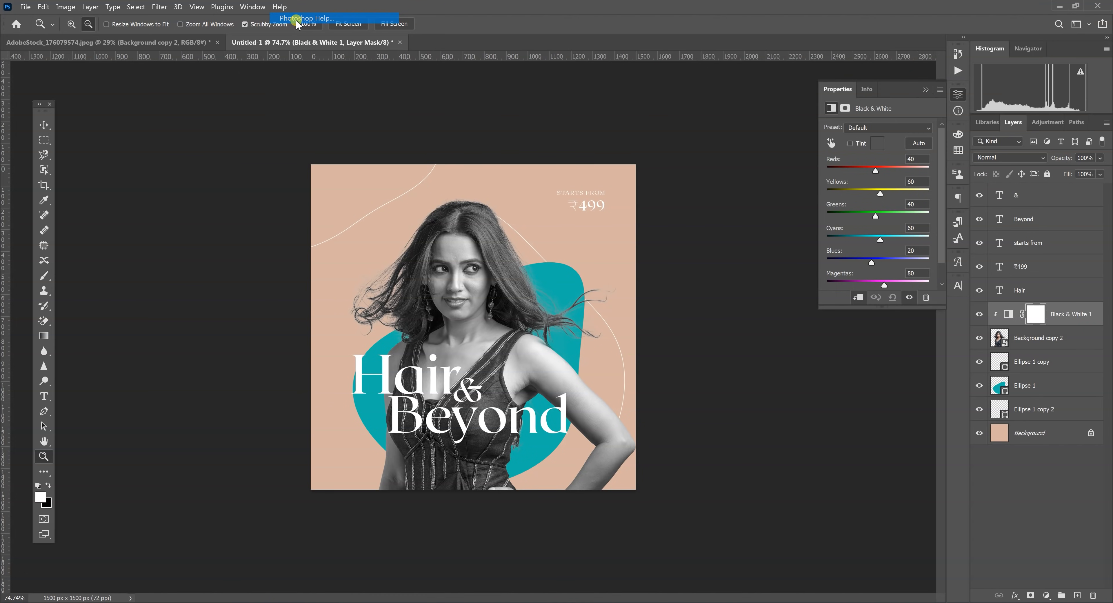
pyautogui.moveTo(330, 53); pyautogui.dragTo(702, 75)
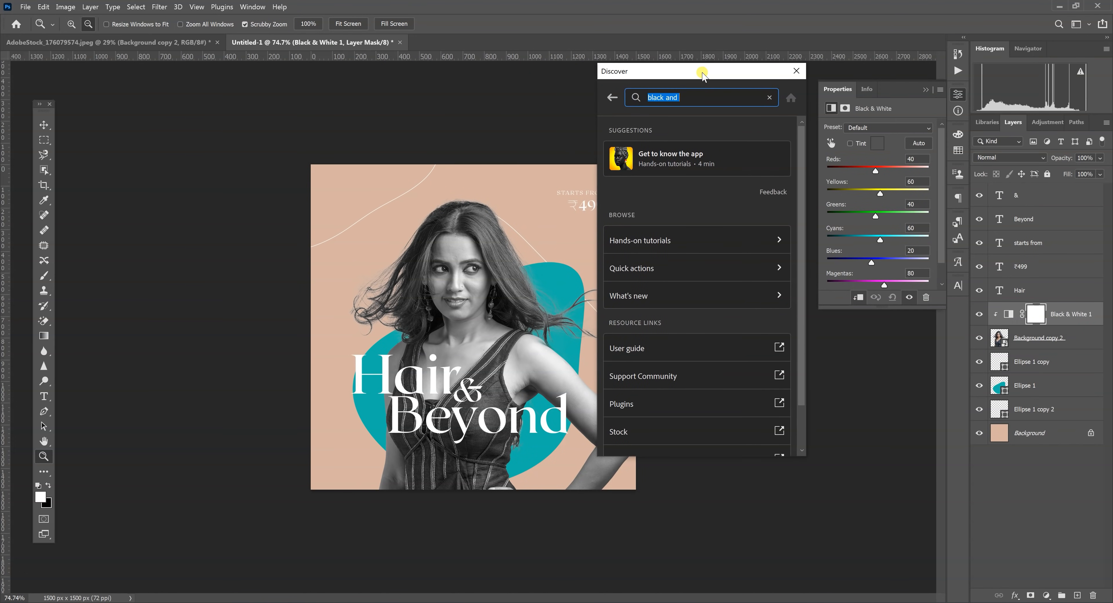
pyautogui.click(803, 71)
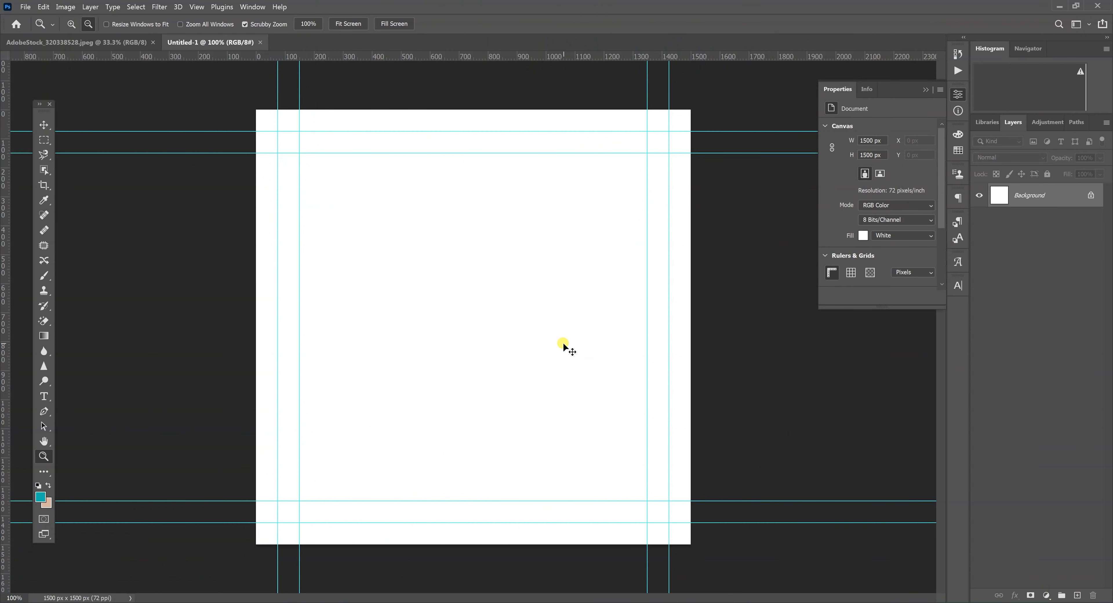
# Hide the guides and draw a teal triangle about 594 × 540 px near the canvas centre with generously rounded corners
pyautogui.hotkey('ctrl', ';')
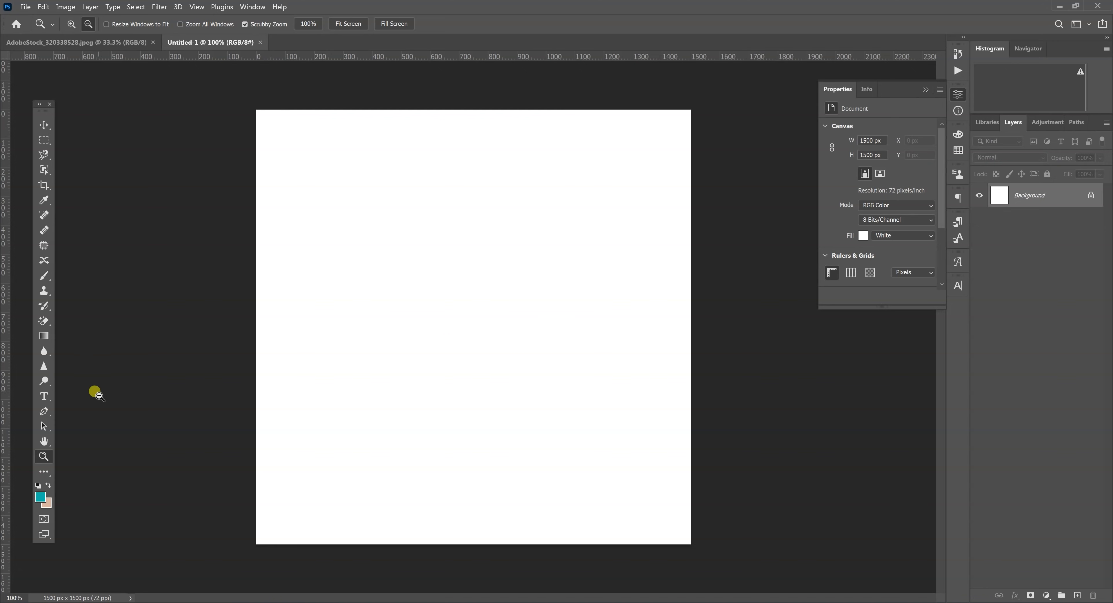
pyautogui.click(44, 469)
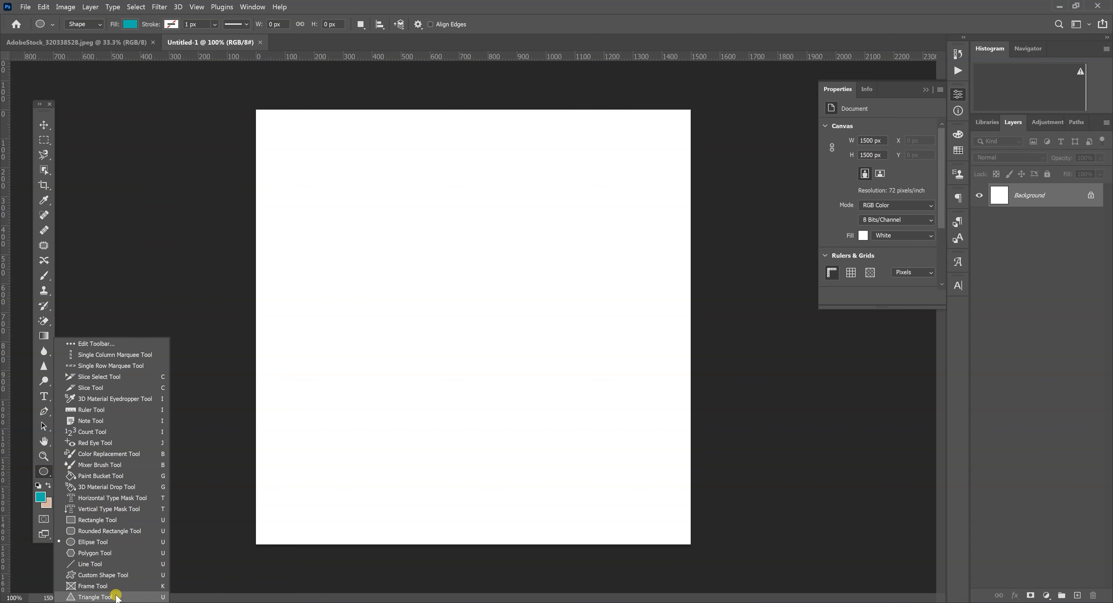
pyautogui.click(95, 596)
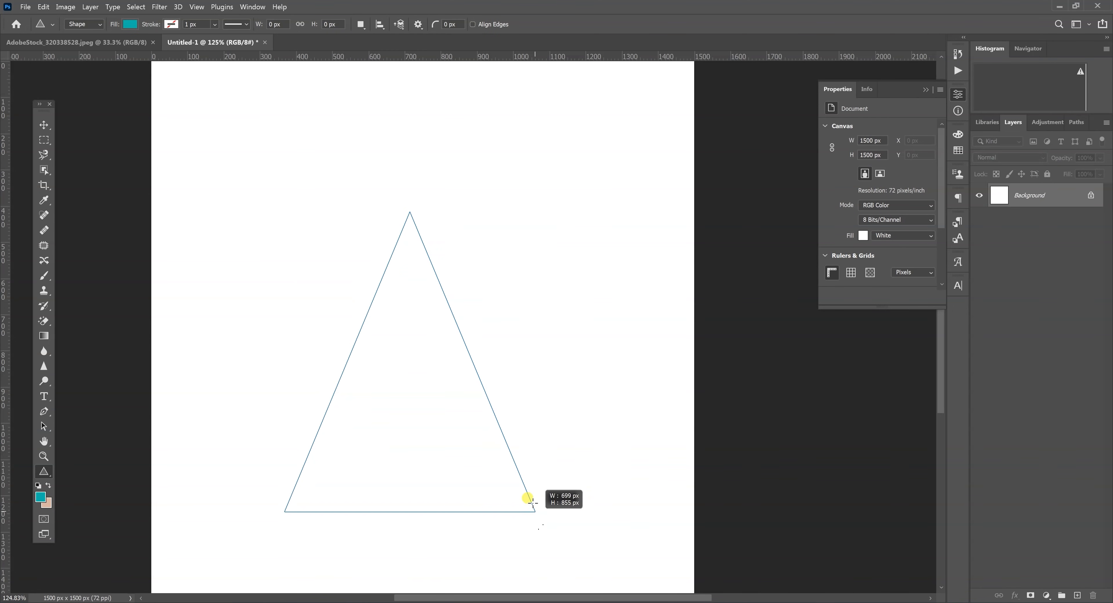
pyautogui.moveTo(527, 496); pyautogui.dragTo(594, 520)
pyautogui.click(44, 125)
pyautogui.moveTo(930, 308); pyautogui.dragTo(927, 372)
pyautogui.moveTo(847, 273); pyautogui.dragTo(874, 262)
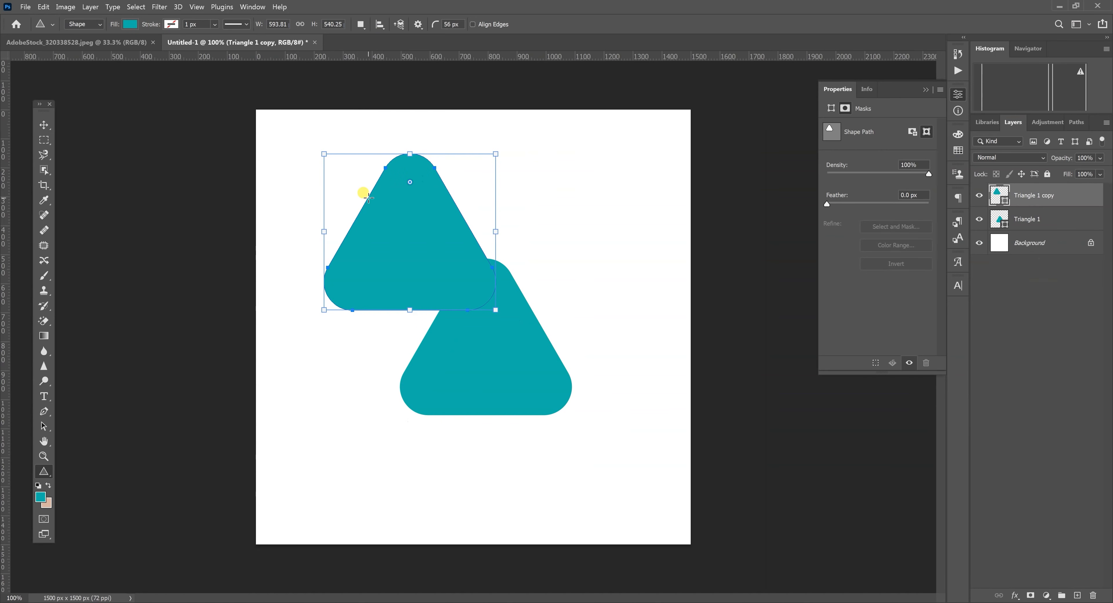
# Delete the duplicate triangle in the canvas's upper left area
pyautogui.click(43, 125)
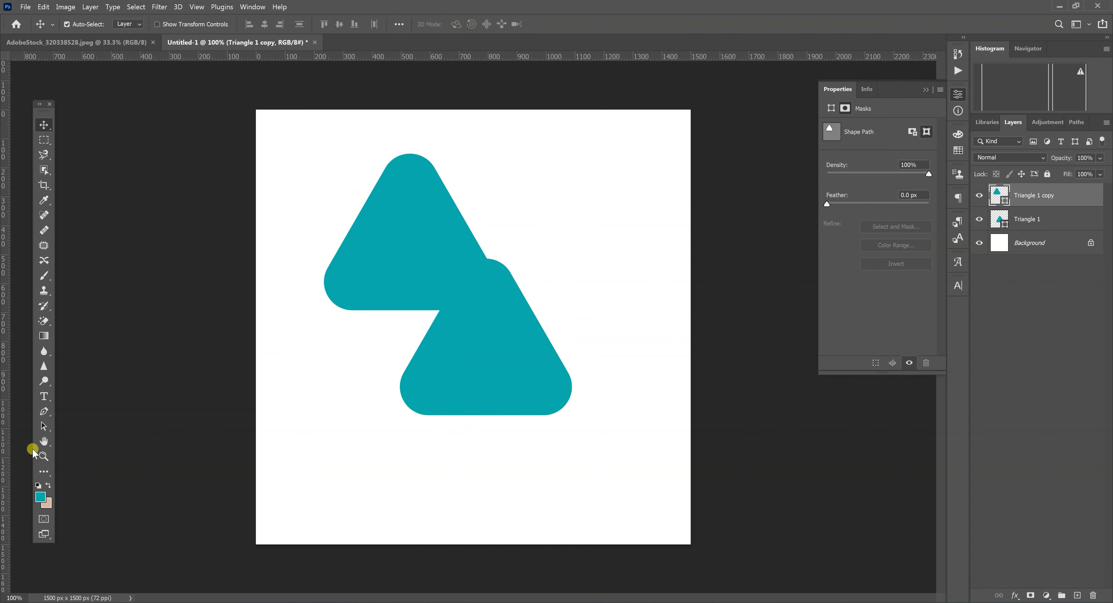
pyautogui.click(44, 472)
pyautogui.moveTo(410, 183); pyautogui.dragTo(446, 164)
pyautogui.press('Delete')
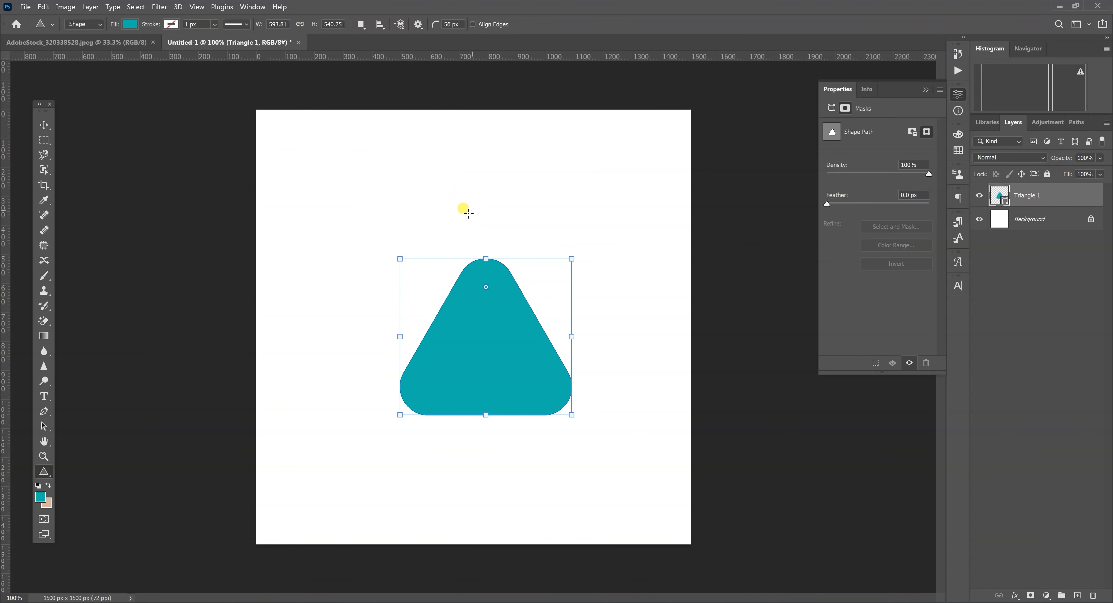
# Scale the remaining triangle up to about 887 × 809 px and move it to the middle of the canvas
pyautogui.moveTo(399, 415); pyautogui.dragTo(331, 483)
pyautogui.moveTo(406, 385)
pyautogui.mouseDown()
pyautogui.moveTo(413, 359)
pyautogui.moveTo(490, 337)
pyautogui.mouseUp()
pyautogui.hotkey('ctrl', 'z')
pyautogui.click(44, 125)
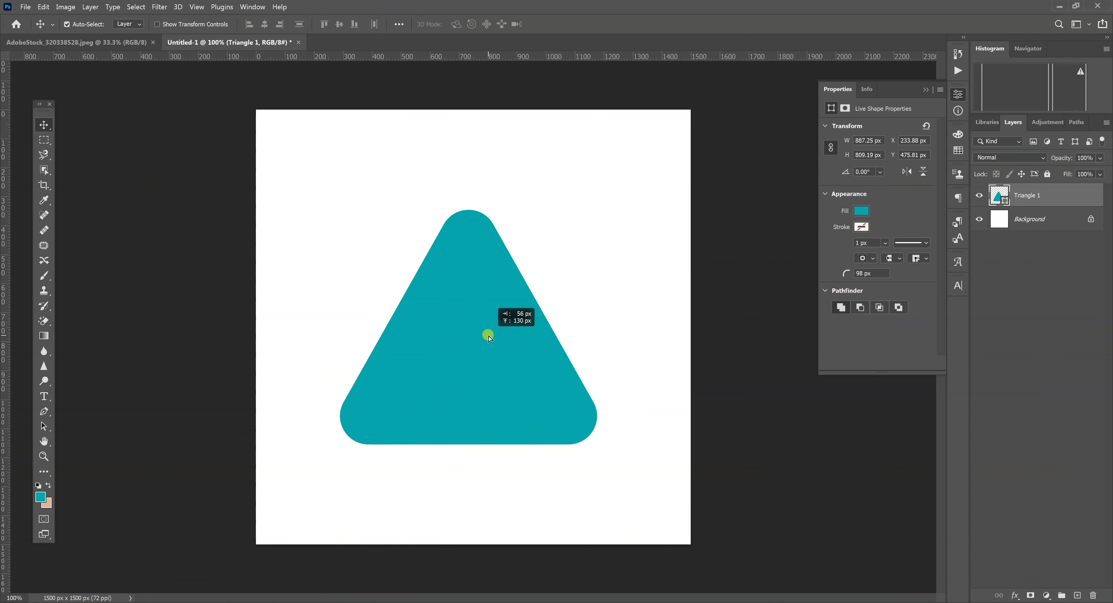
# Remove the triangle's fill and give it a yellow stroke about 14 px wide
pyautogui.click(861, 225)
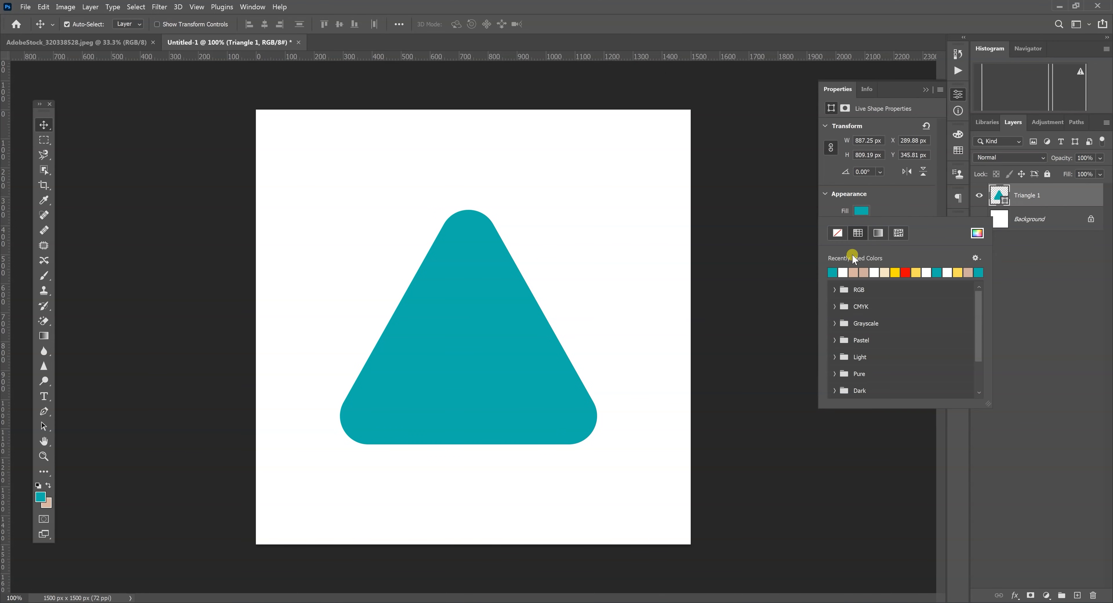
pyautogui.click(838, 234)
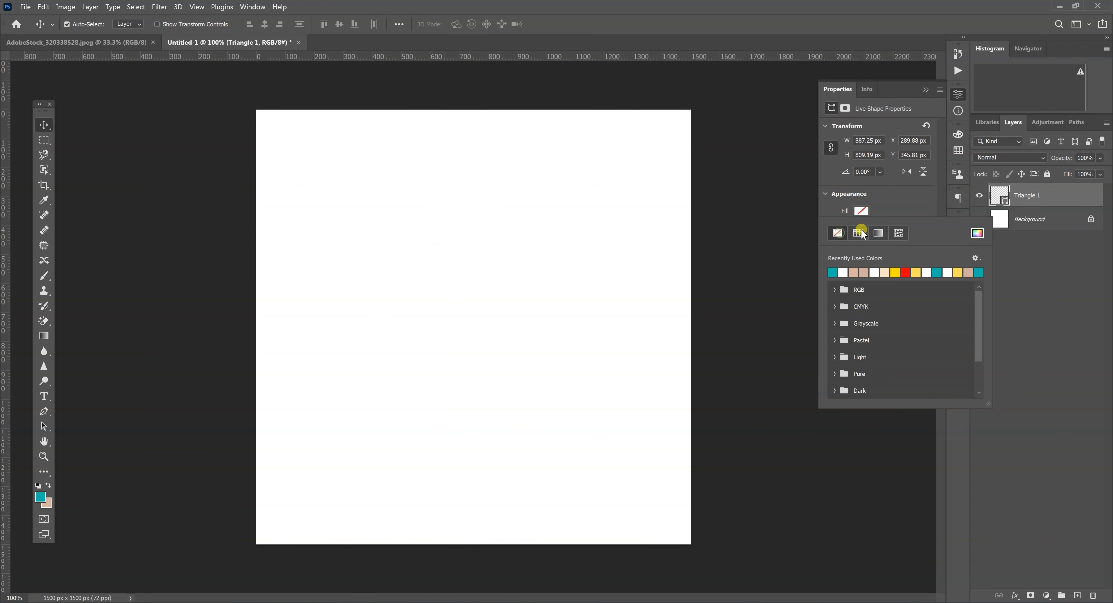
pyautogui.click(861, 211)
pyautogui.click(861, 227)
pyautogui.click(895, 288)
pyautogui.click(907, 227)
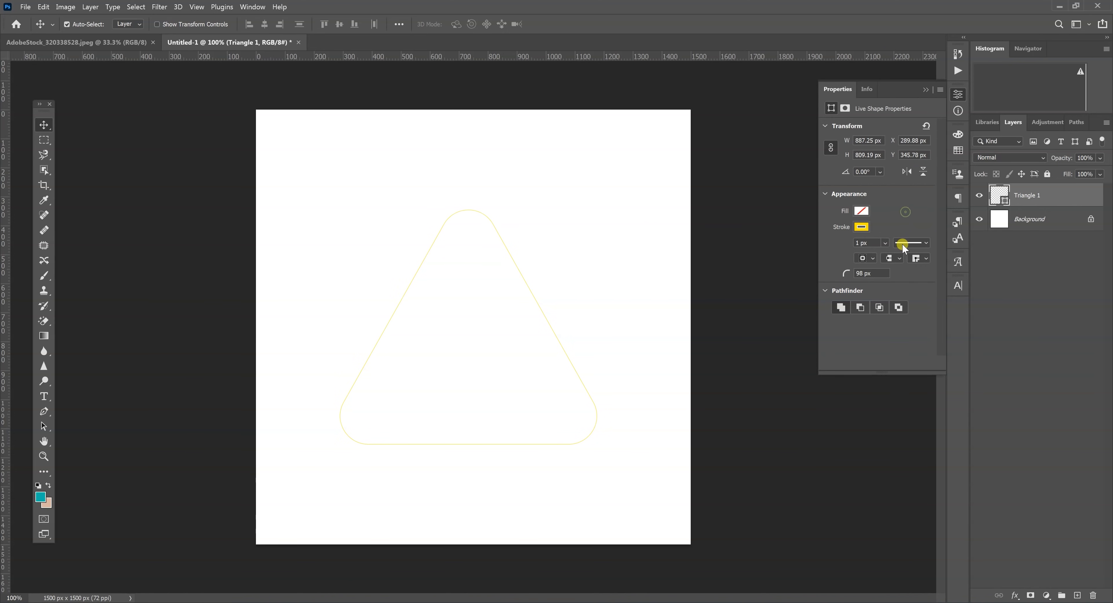
pyautogui.click(886, 242)
pyautogui.moveTo(900, 260); pyautogui.dragTo(898, 257)
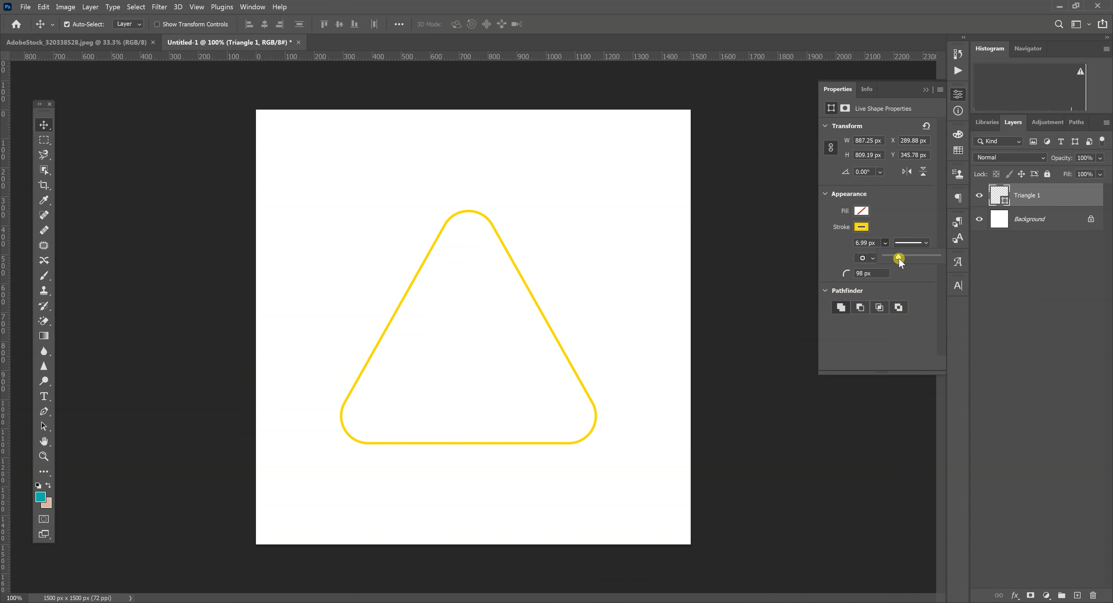
# Fill the Background layer with teal, and enlarge the yellow triangle outline to about 987 × 898 px
pyautogui.click(1009, 224)
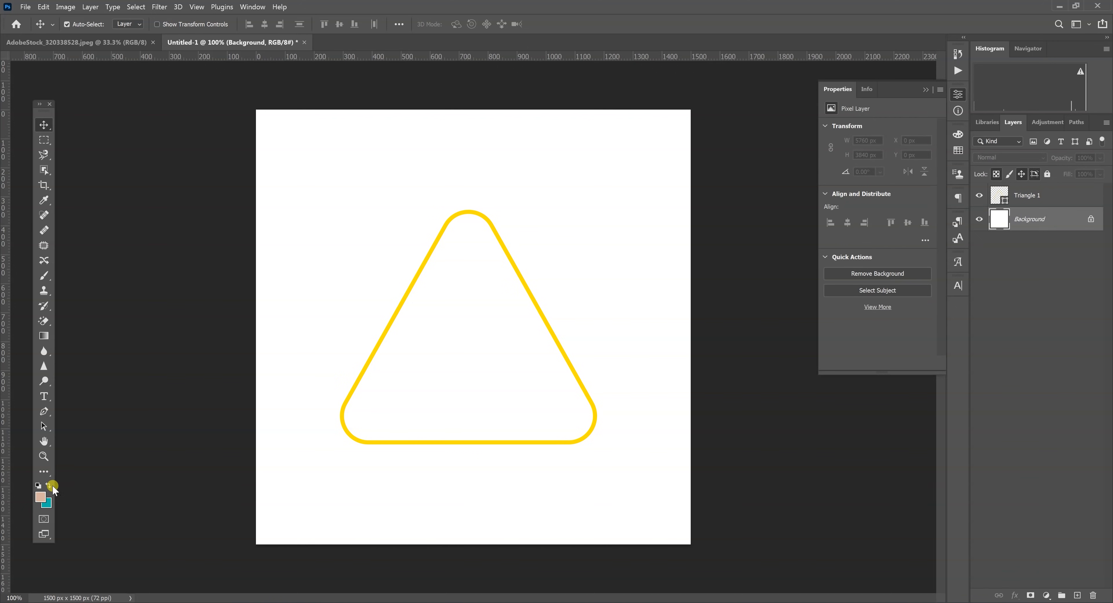
pyautogui.hotkey('ctrl', 'BackSpace')
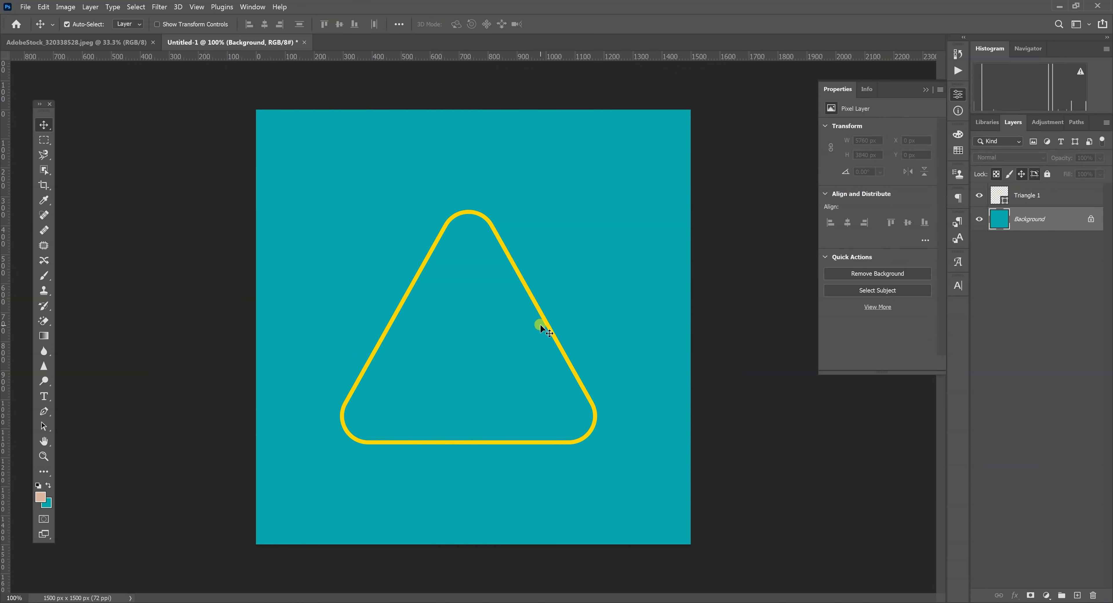
pyautogui.click(32, 8)
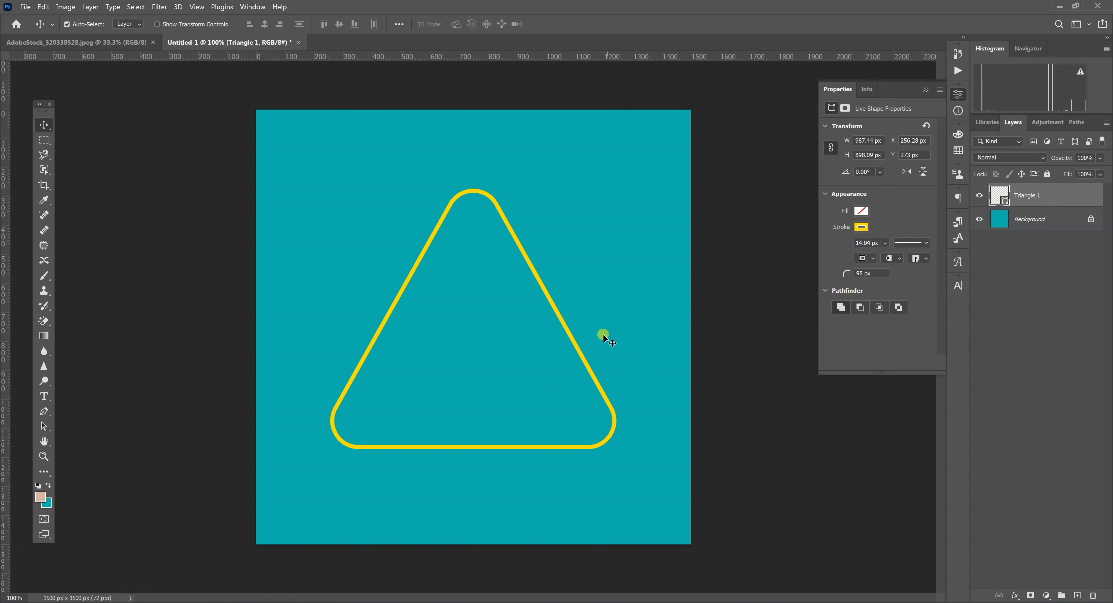
# Duplicate the yellow triangle outline, shrink the copy to about 122 × 121 px and place it above the large outline's left side
pyautogui.rightClick(568, 327)
pyautogui.click(569, 332)
pyautogui.moveTo(567, 329); pyautogui.dragTo(621, 253)
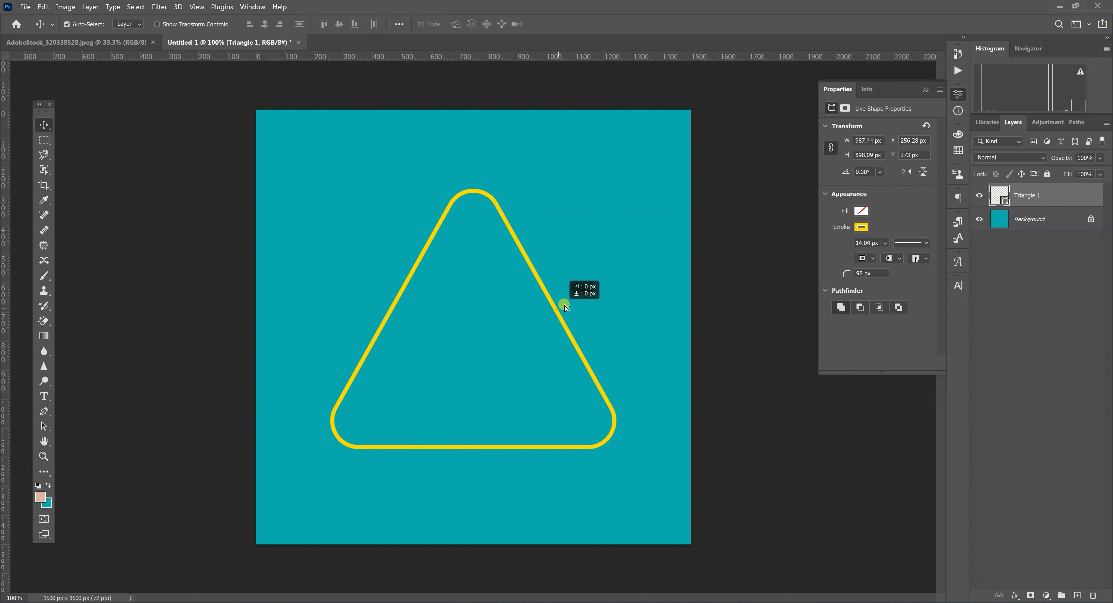
pyautogui.moveTo(556, 307); pyautogui.dragTo(606, 283)
pyautogui.hotkey('ctrl', 't')
pyautogui.moveTo(664, 425); pyautogui.dragTo(423, 219)
pyautogui.press('Return')
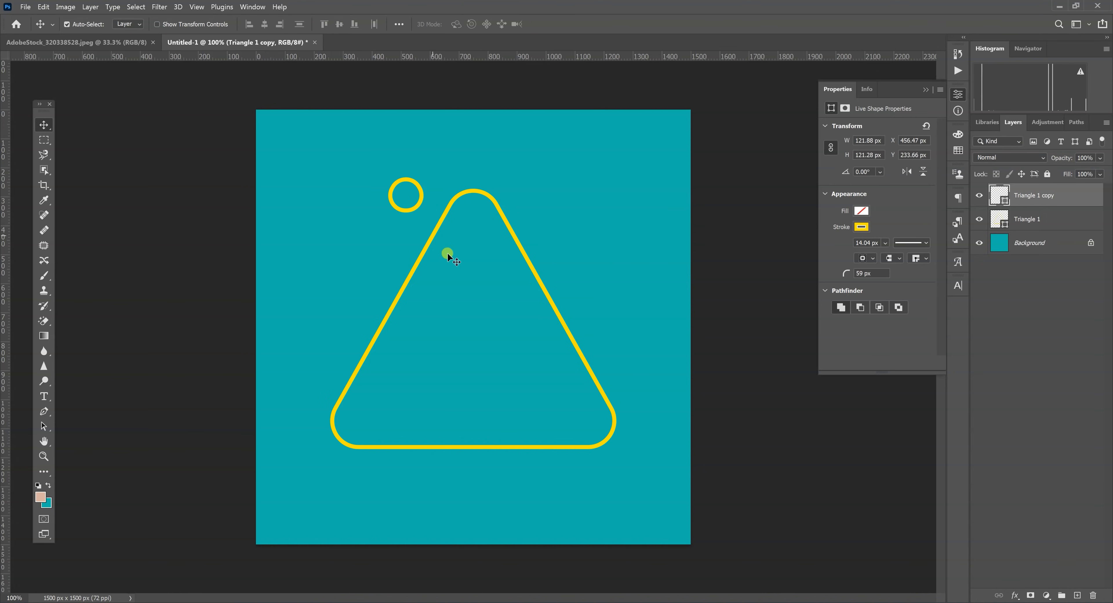
# Reduce the small triangle's corner radius to about 27 px, and replace its yellow stroke with a white fill
pyautogui.click(47, 468)
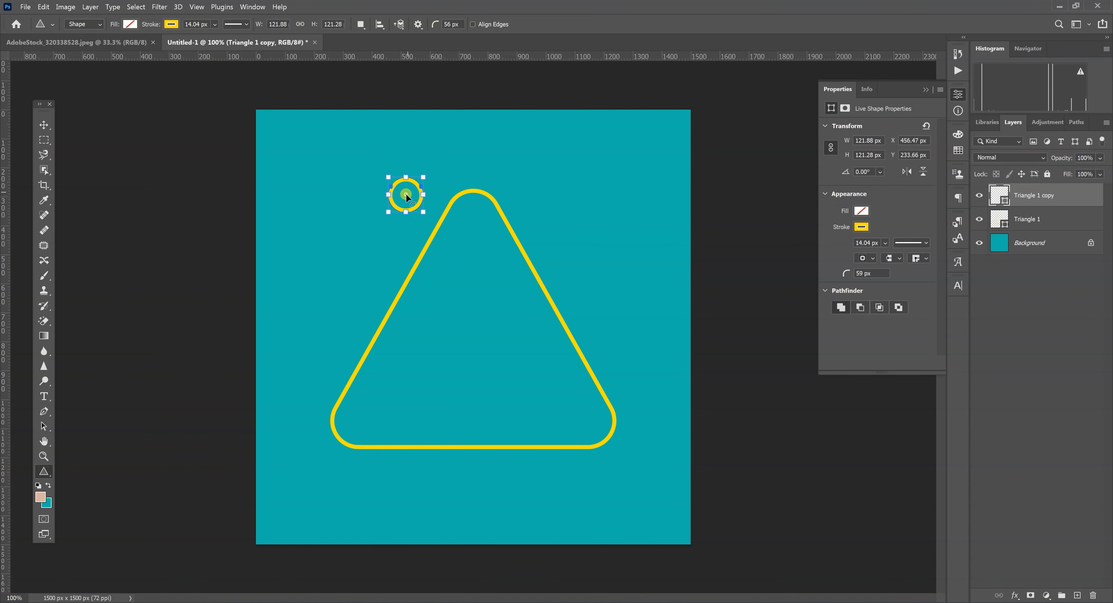
pyautogui.moveTo(406, 198); pyautogui.dragTo(410, 178)
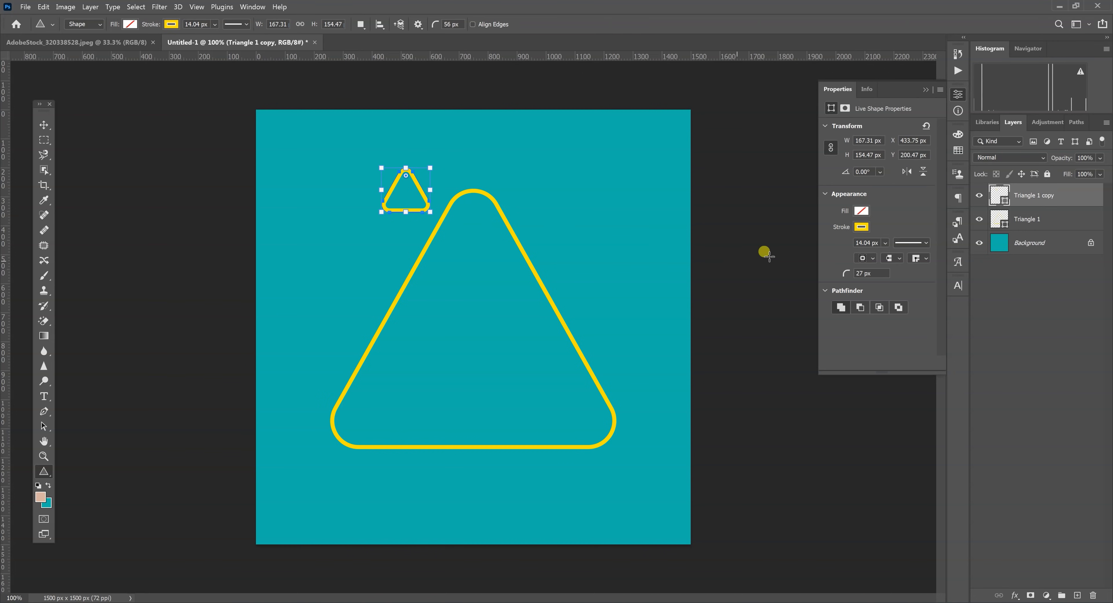
pyautogui.click(861, 227)
pyautogui.click(837, 251)
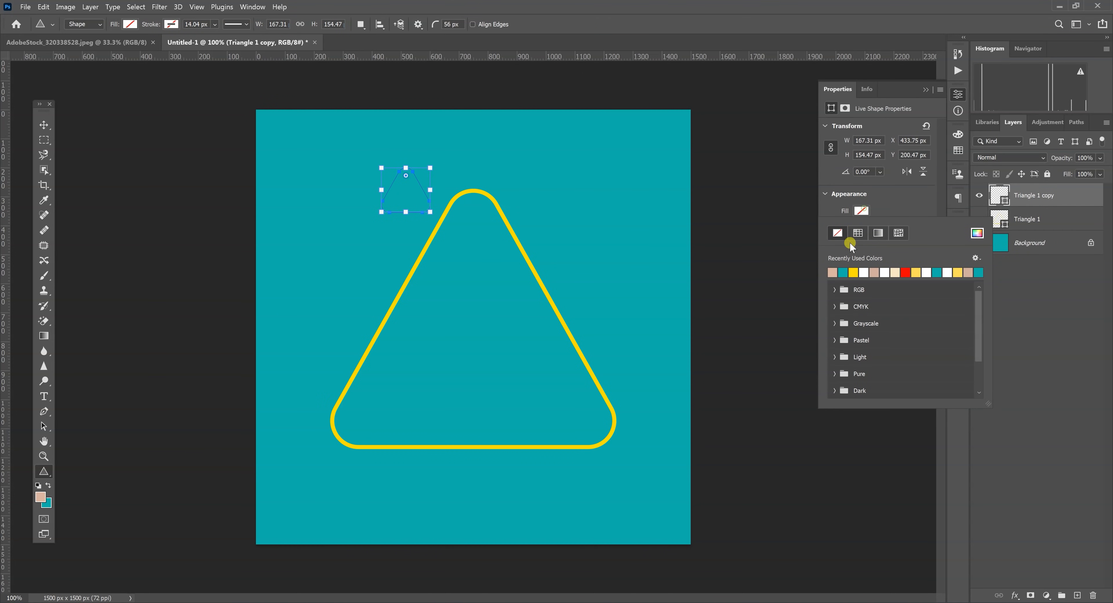
pyautogui.click(864, 272)
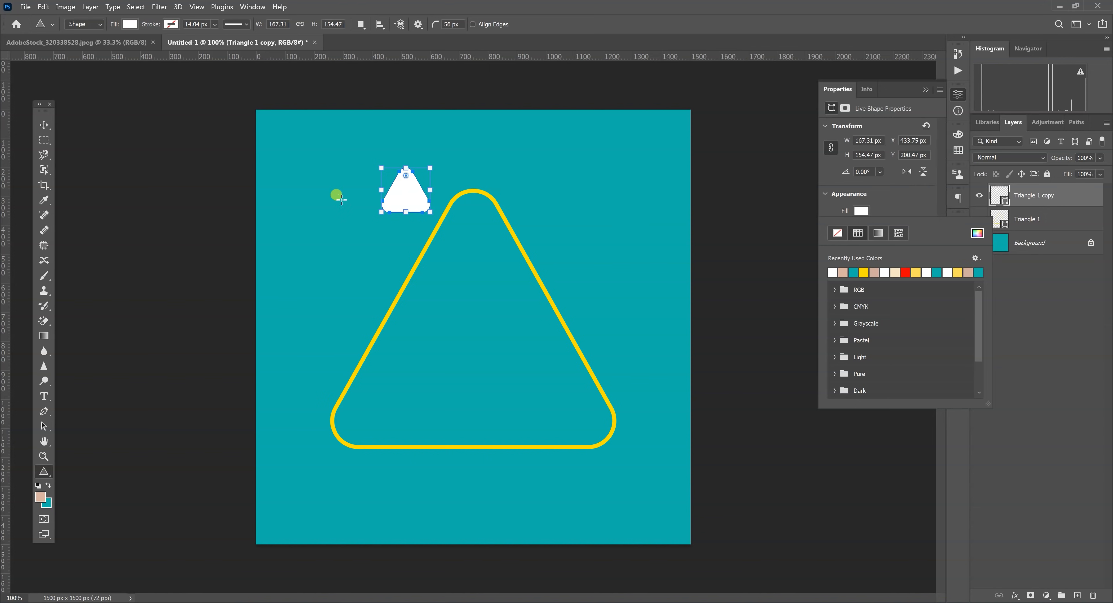
# Turn the small white triangle upside down and move it onto the left edge of the large yellow outline
pyautogui.click(43, 125)
pyautogui.hotkey('ctrl', 't')
pyautogui.moveTo(457, 171); pyautogui.dragTo(432, 302)
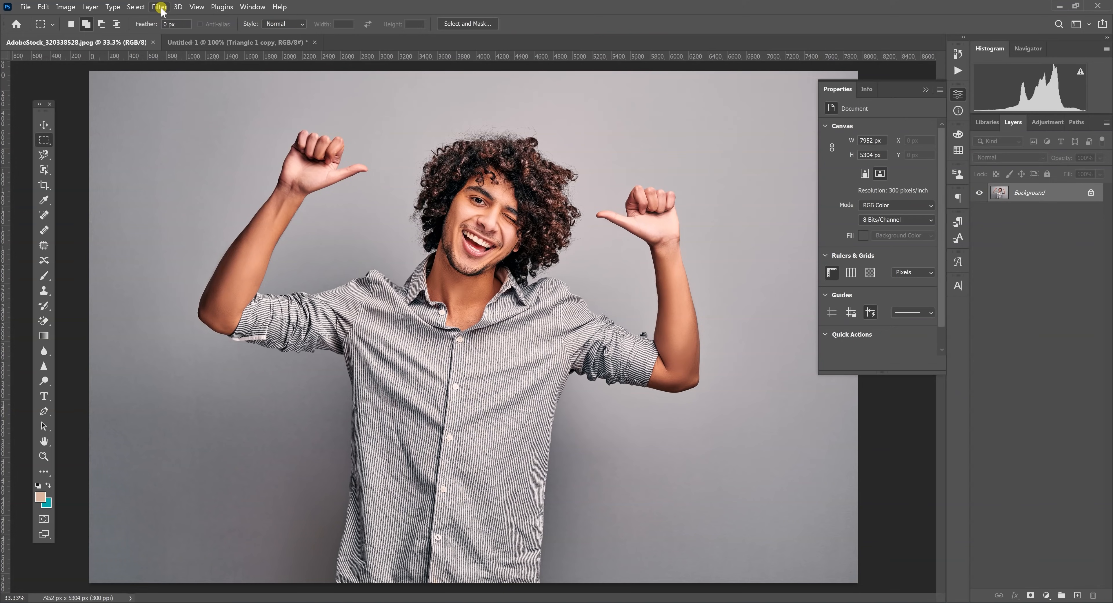
# Cut the man out of the AdobeStock photo with Select Subject and Refine Hair in Select and Mask, outputting a new layer with a layer mask
pyautogui.click(160, 8)
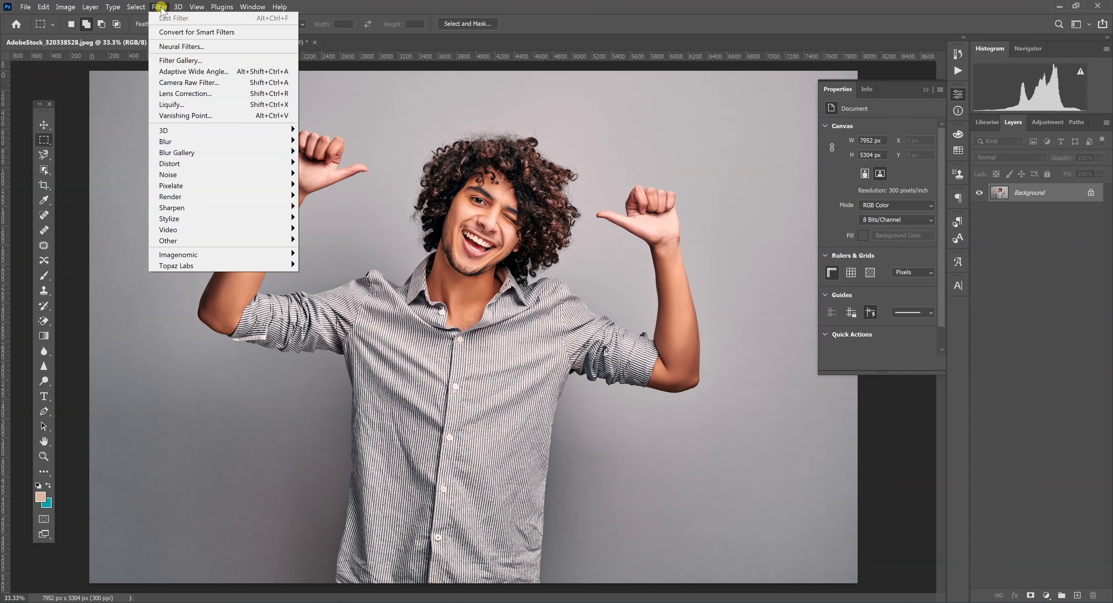
pyautogui.click(469, 23)
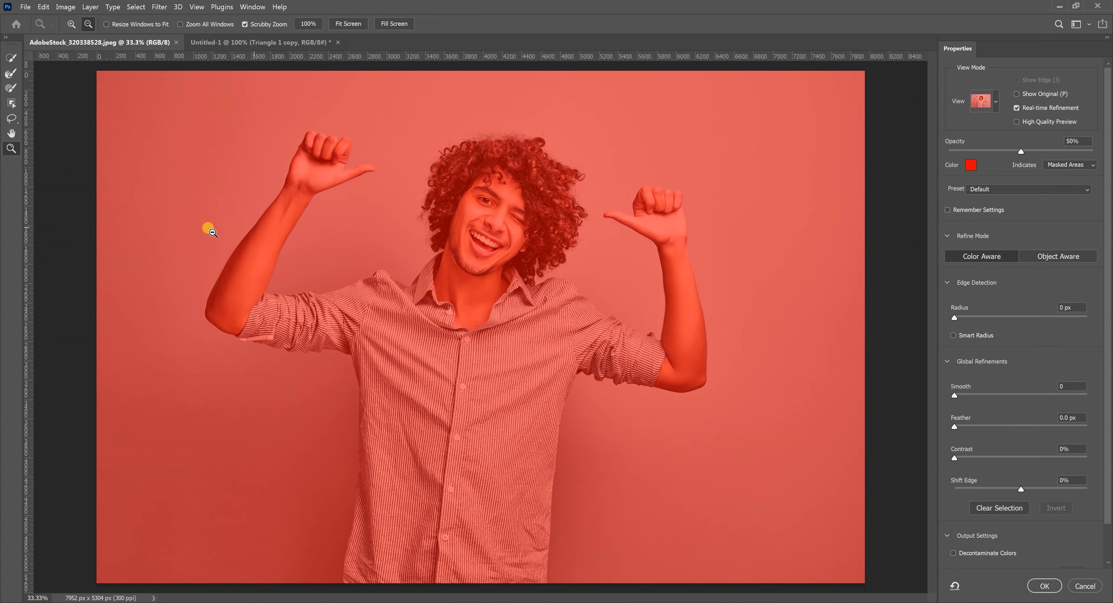
pyautogui.click(13, 105)
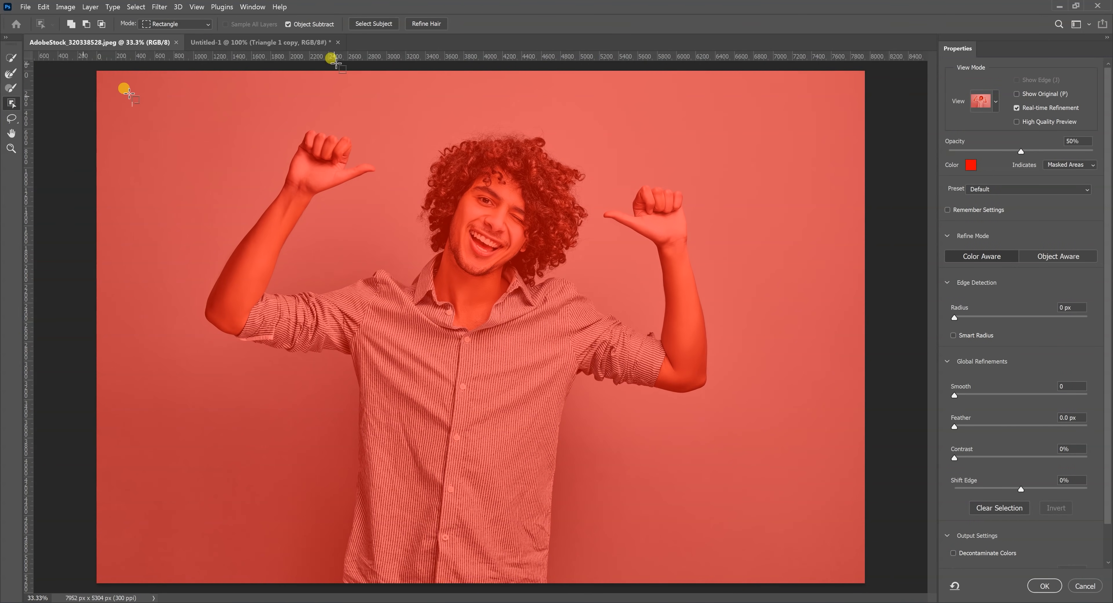
pyautogui.click(394, 25)
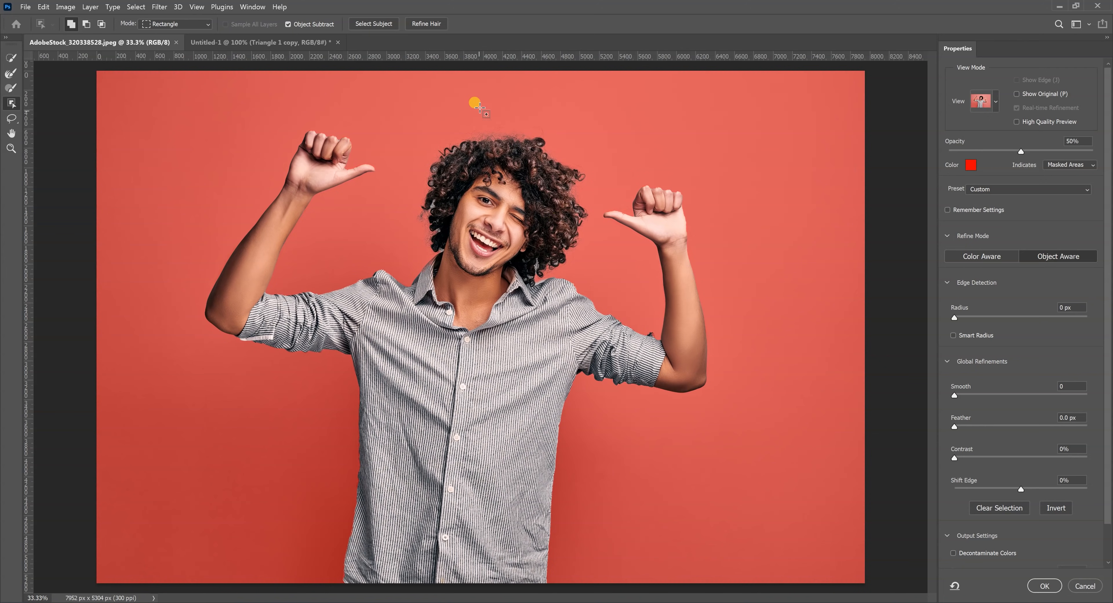
pyautogui.click(432, 23)
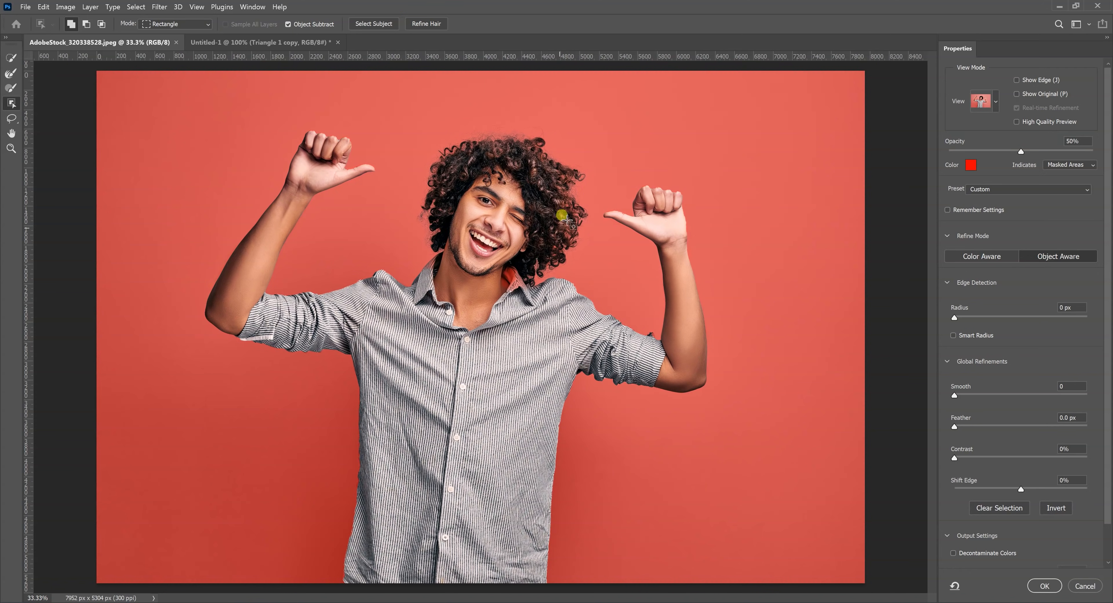
pyautogui.click(1046, 586)
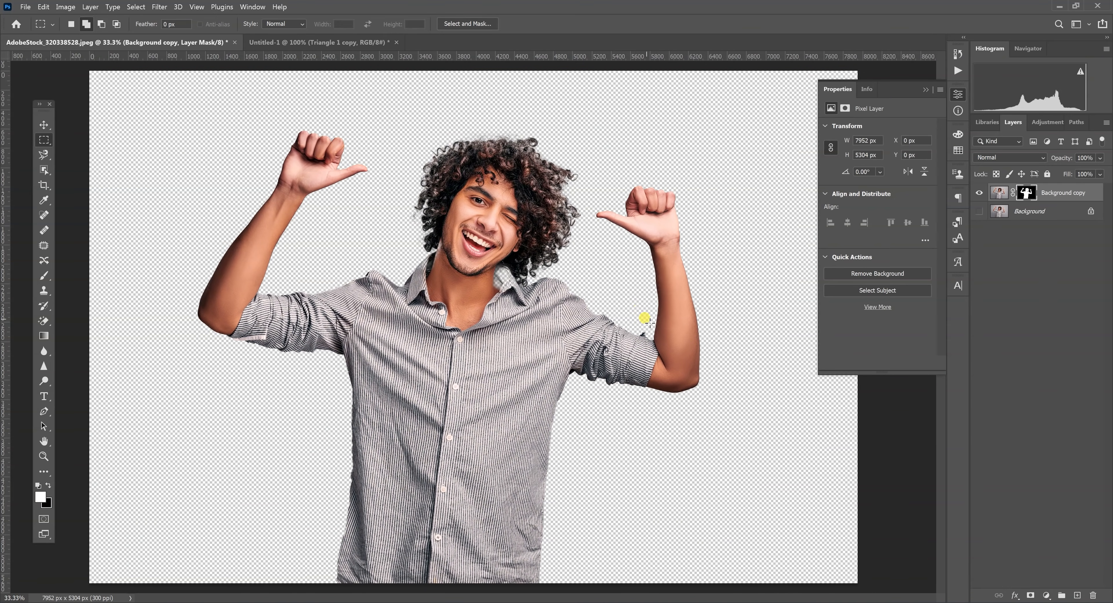
# Paint white on the cut-out's layer mask around the shirt collar to restore its missing part beside the neck
pyautogui.click(44, 455)
pyautogui.moveTo(512, 283); pyautogui.dragTo(528, 298)
pyautogui.click(1032, 202)
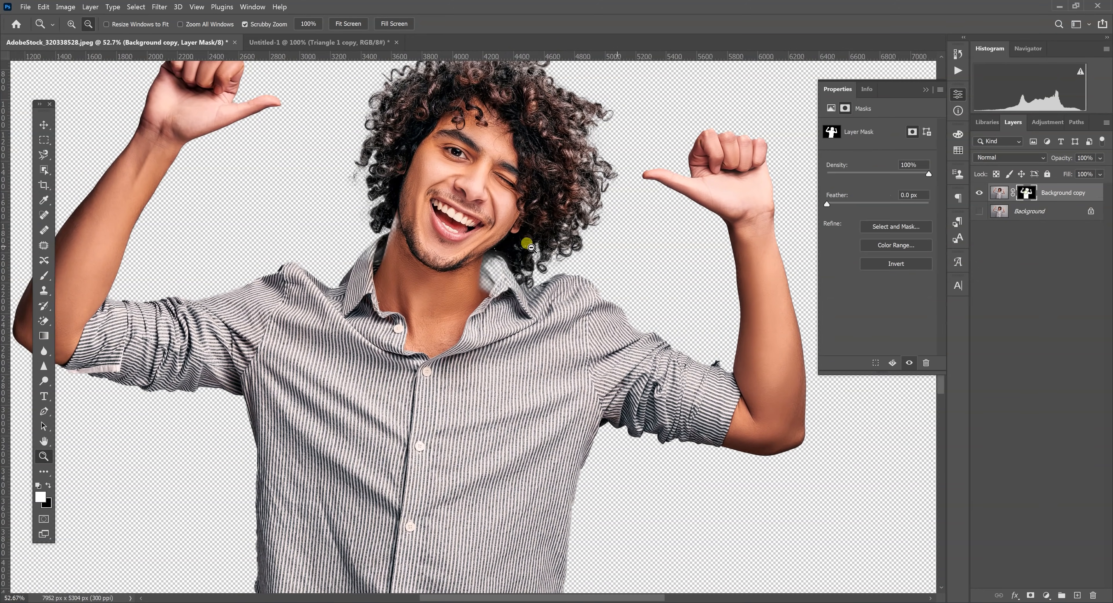
pyautogui.click(43, 276)
pyautogui.moveTo(484, 304)
pyautogui.mouseDown()
pyautogui.moveTo(488, 264)
pyautogui.moveTo(497, 274)
pyautogui.moveTo(478, 273)
pyautogui.moveTo(483, 260)
pyautogui.moveTo(507, 290)
pyautogui.mouseUp()
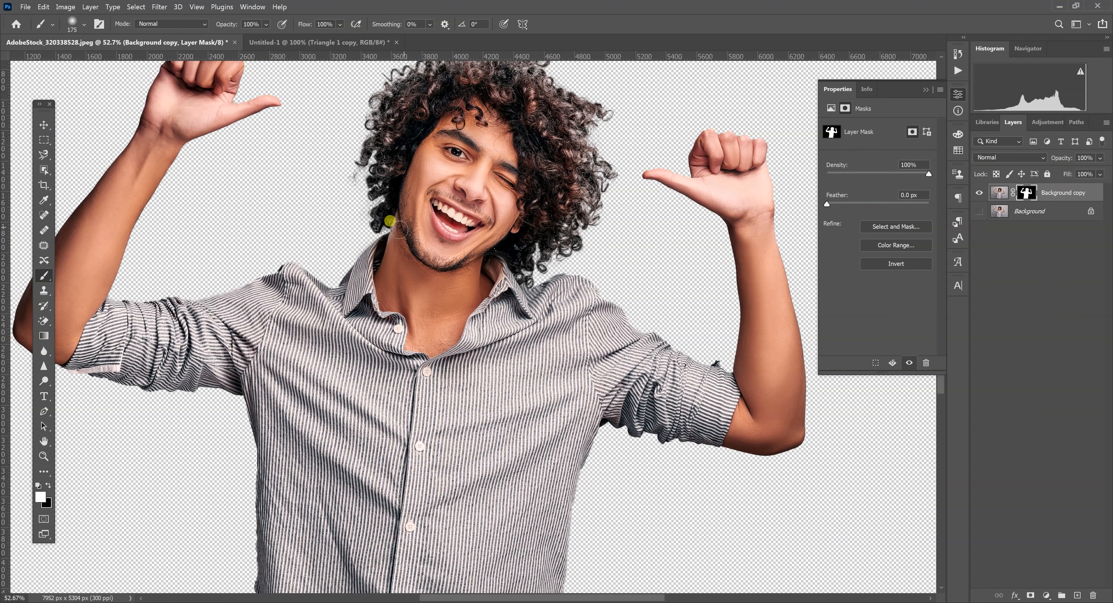
# Move the masked cut-out of the man into the Untitled-1 document and convert its layer to a smart object
pyautogui.press('v')
pyautogui.moveTo(388, 233)
pyautogui.mouseDown()
pyautogui.moveTo(345, 39)
pyautogui.moveTo(333, 43)
pyautogui.moveTo(503, 368)
pyautogui.mouseUp()
pyautogui.rightClick(1055, 201)
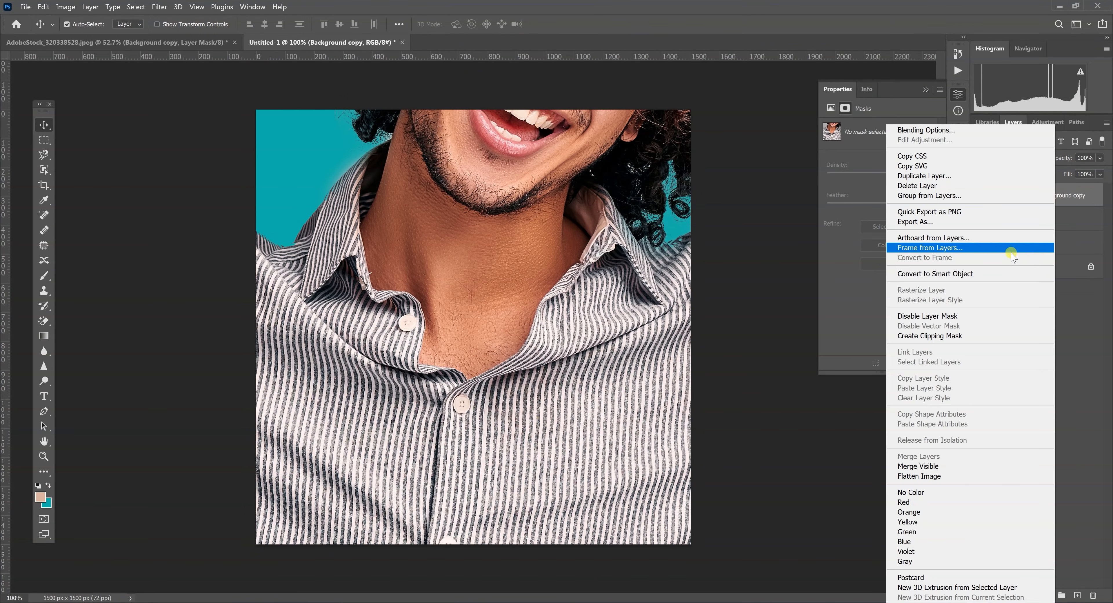
pyautogui.click(999, 276)
pyautogui.click(43, 456)
pyautogui.scroll(-5, 696, 273)
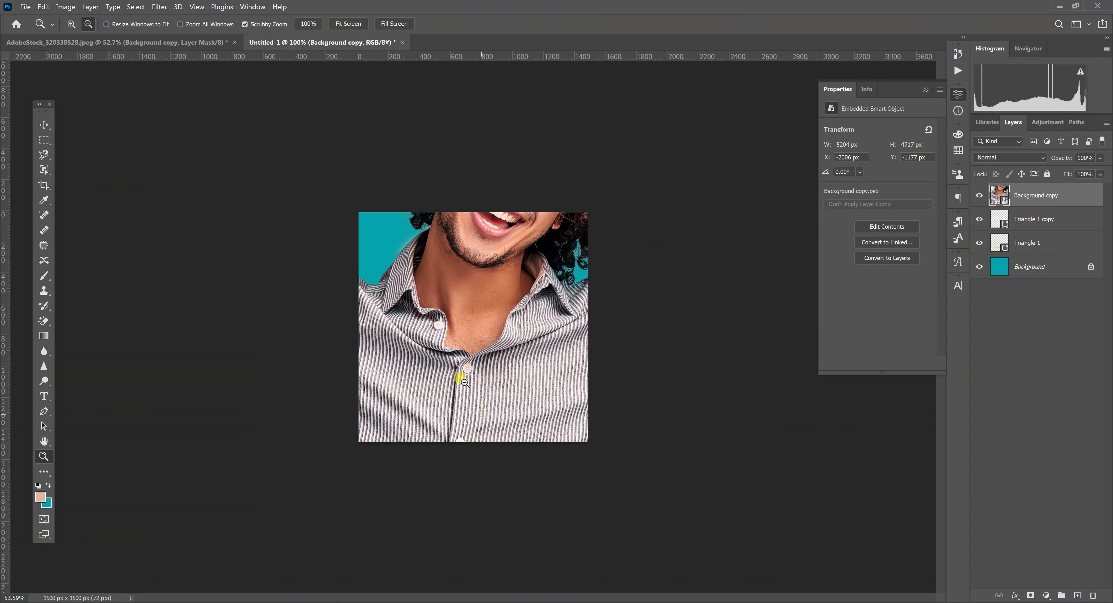
# Scale the man down to about 1337 × 1212 px and place him in front of the triangle at the canvas's lower edge
pyautogui.hotkey('ctrl', 't')
pyautogui.moveTo(808, 63); pyautogui.dragTo(385, 450)
pyautogui.moveTo(341, 527); pyautogui.dragTo(581, 319)
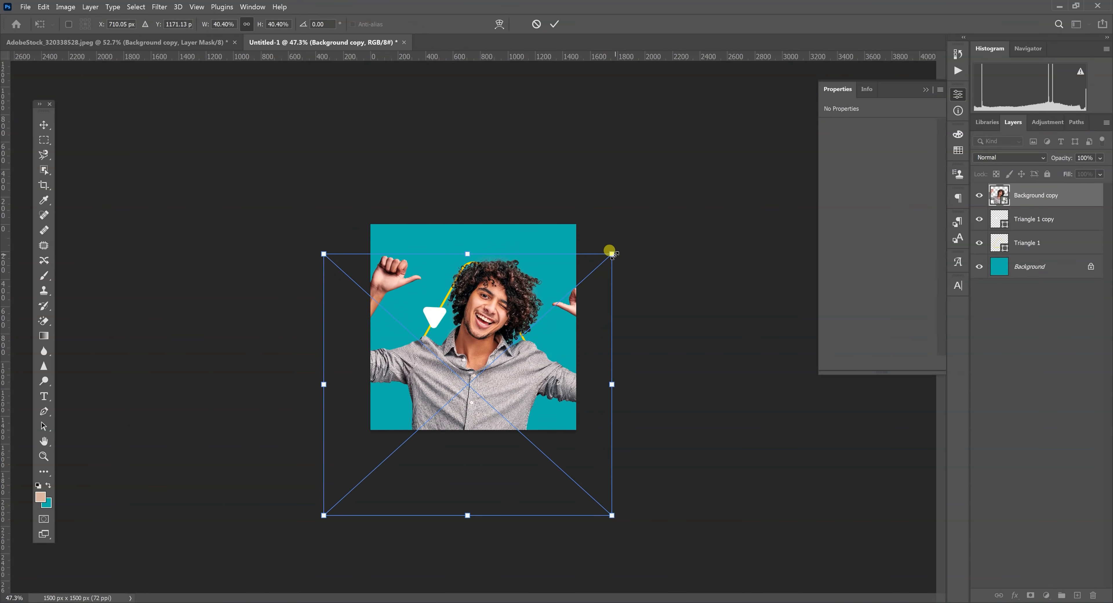
pyautogui.moveTo(611, 254); pyautogui.dragTo(531, 322)
pyautogui.moveTo(484, 383); pyautogui.dragTo(537, 310)
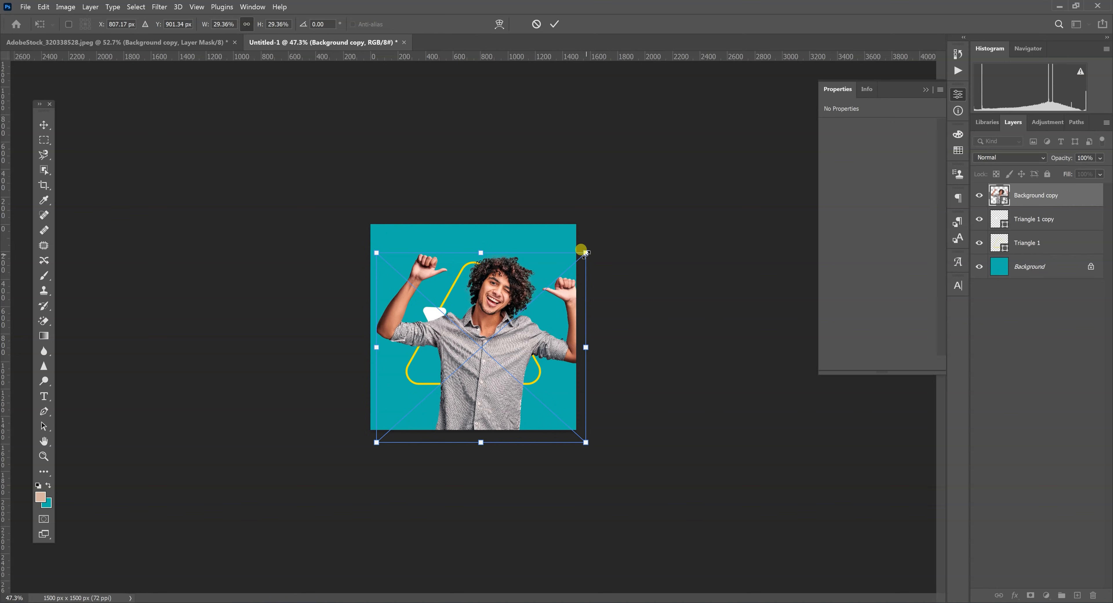
pyautogui.moveTo(586, 252); pyautogui.dragTo(561, 277)
pyautogui.moveTo(501, 334); pyautogui.dragTo(492, 341)
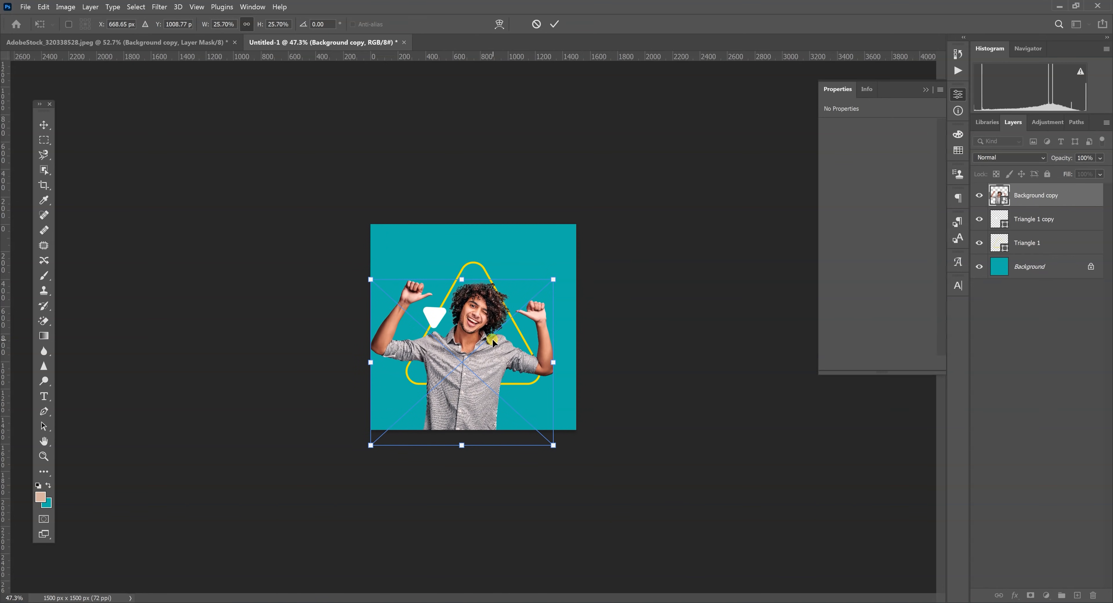
pyautogui.press('Return')
# Enlarge the yellow triangle outline and reposition it so it frames the man's head and shoulders
pyautogui.press('z')
pyautogui.hotkey('ctrl', '0')
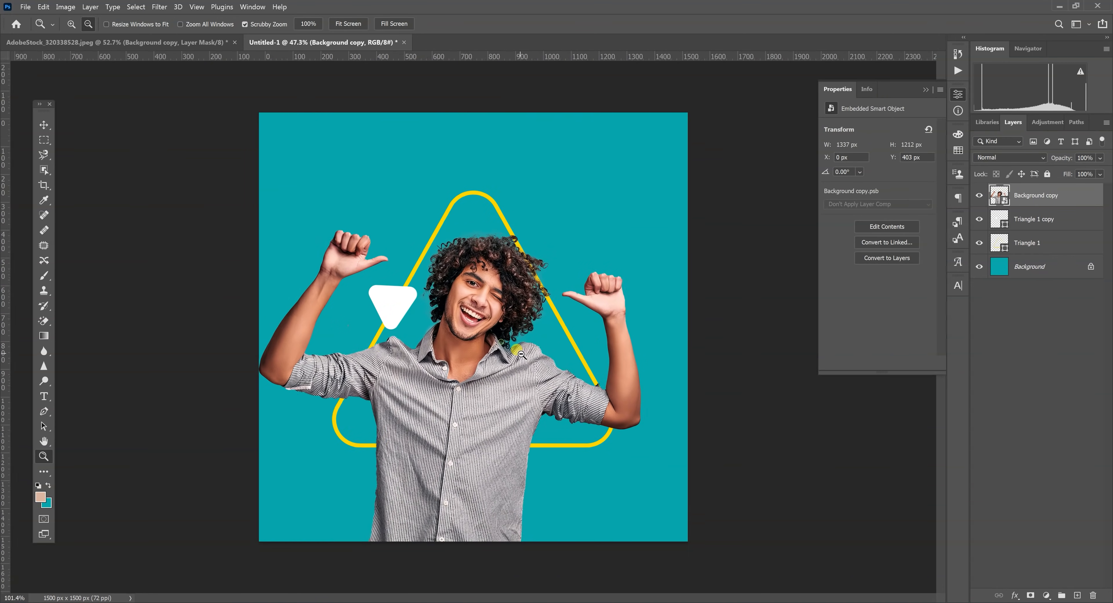
pyautogui.click(1037, 241)
pyautogui.hotkey('ctrl', 't')
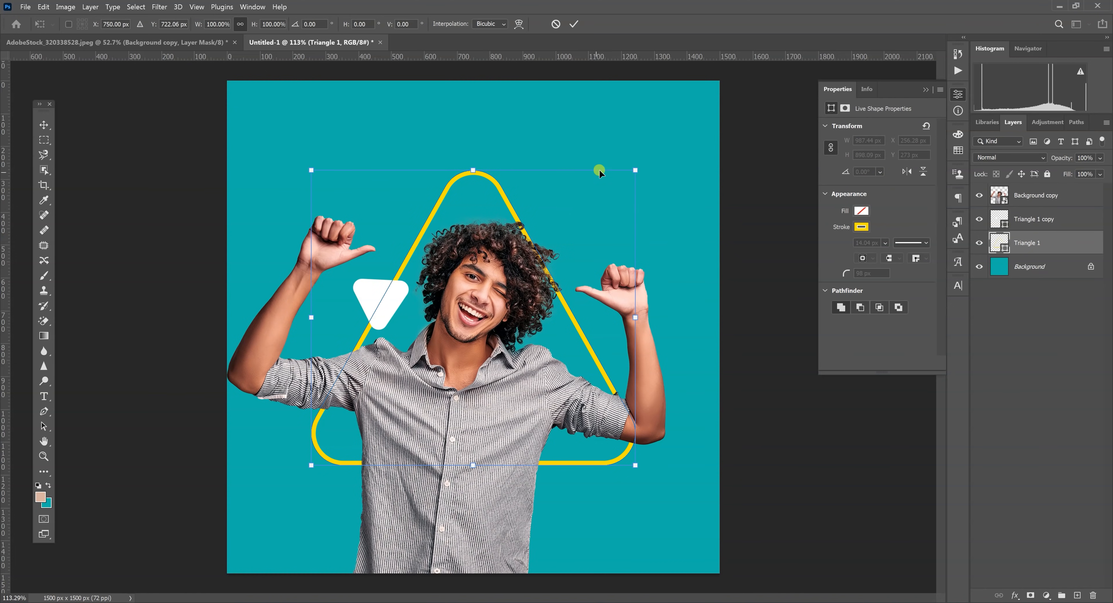
pyautogui.moveTo(632, 170); pyautogui.dragTo(716, 89)
pyautogui.moveTo(565, 234); pyautogui.dragTo(529, 273)
pyautogui.moveTo(685, 134); pyautogui.dragTo(671, 145)
pyautogui.moveTo(497, 241); pyautogui.dragTo(562, 244)
pyautogui.press('Return')
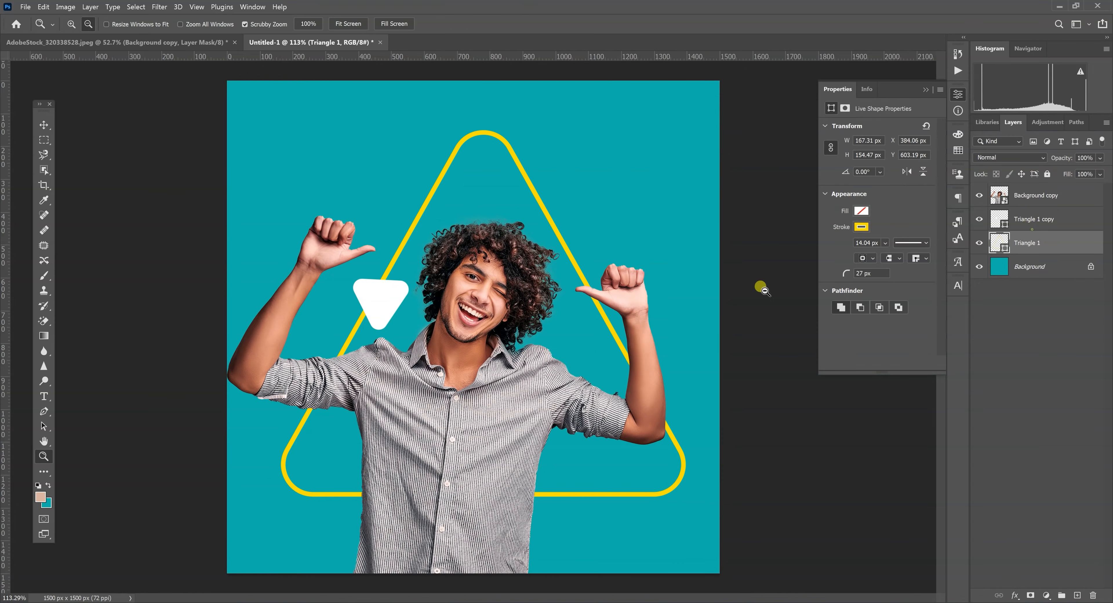
# Rotate the small white triangle by about -12° and move it slightly up and left, beneath the man's left-hand thumb
pyautogui.click(1034, 219)
pyautogui.hotkey('ctrl', 't')
pyautogui.moveTo(458, 313)
pyautogui.mouseDown()
pyautogui.moveTo(464, 274)
pyautogui.moveTo(452, 327)
pyautogui.mouseUp()
pyautogui.moveTo(387, 315); pyautogui.dragTo(381, 316)
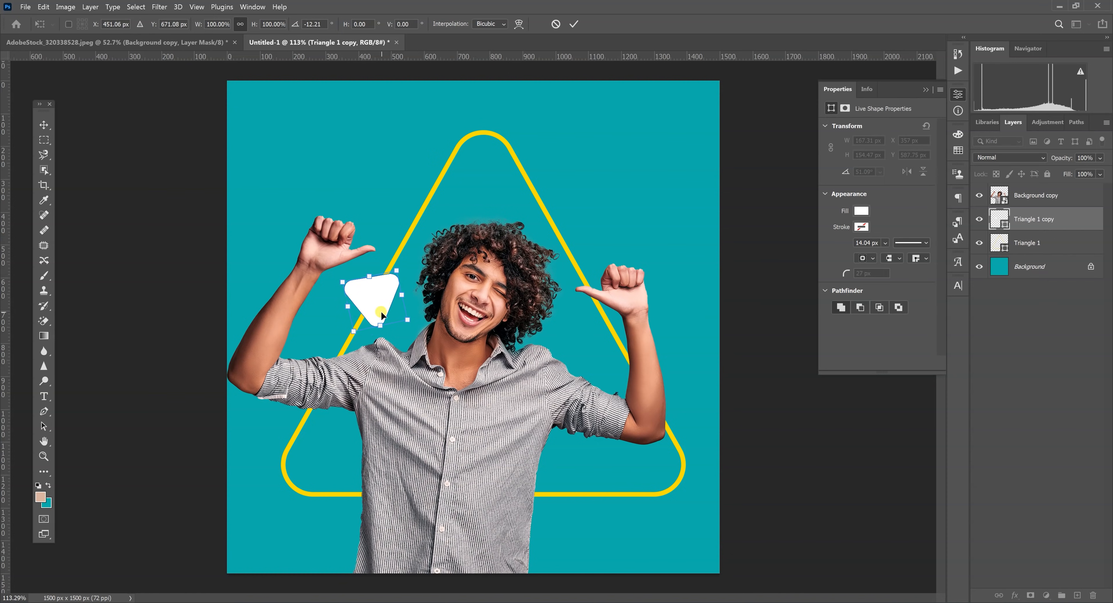
pyautogui.press('Return')
pyautogui.press('z')
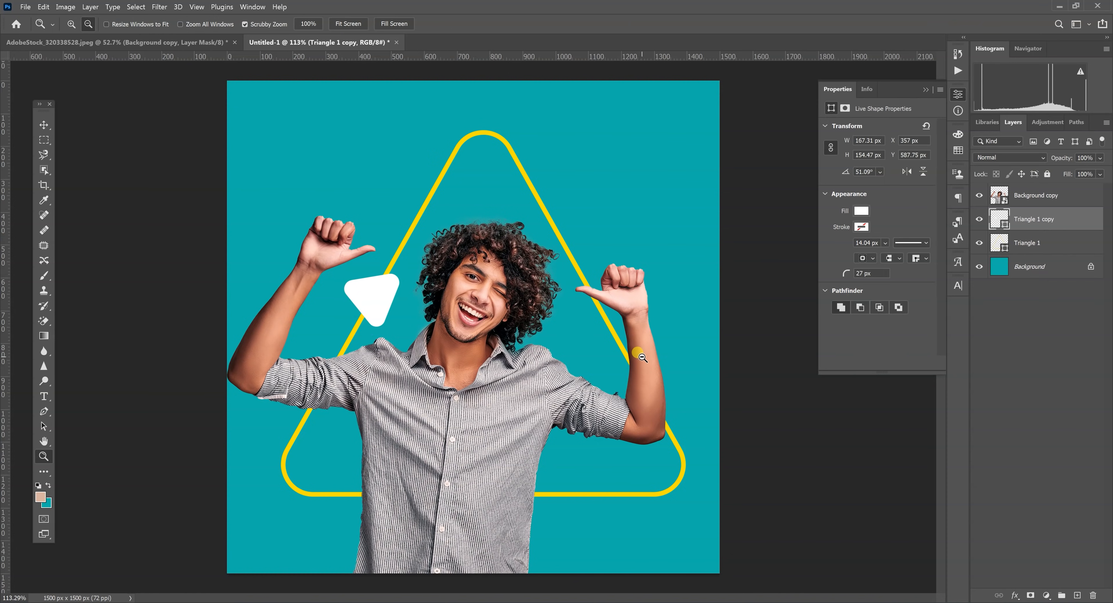
# Add the white text "PLAY" across the man's shirt in Visby CF Heavy at 233.77 pt
pyautogui.click(44, 396)
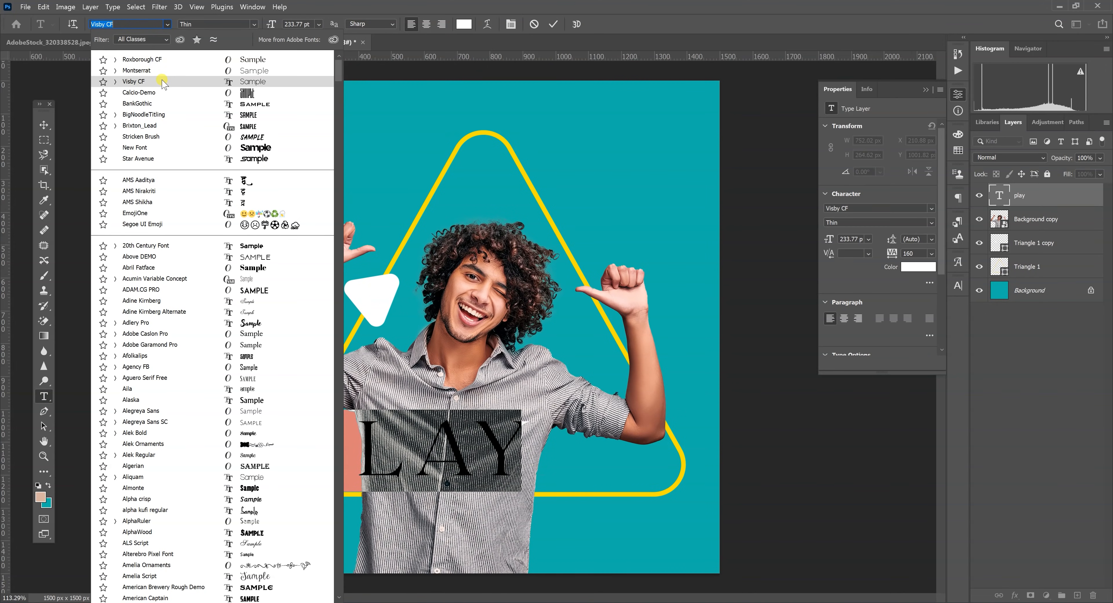
pyautogui.click(162, 79)
pyautogui.click(254, 24)
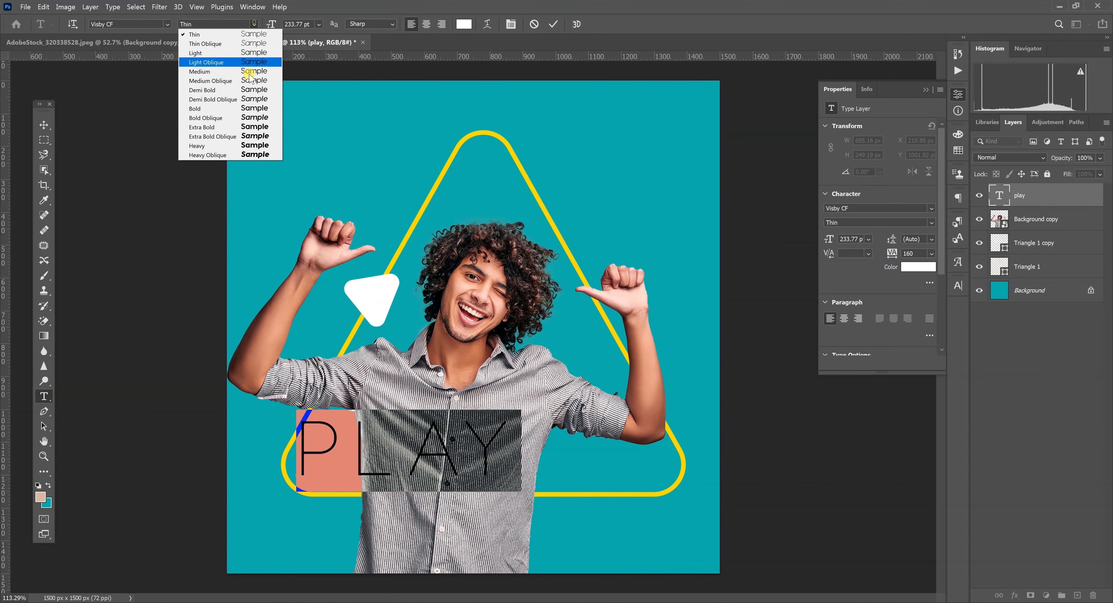
pyautogui.click(252, 145)
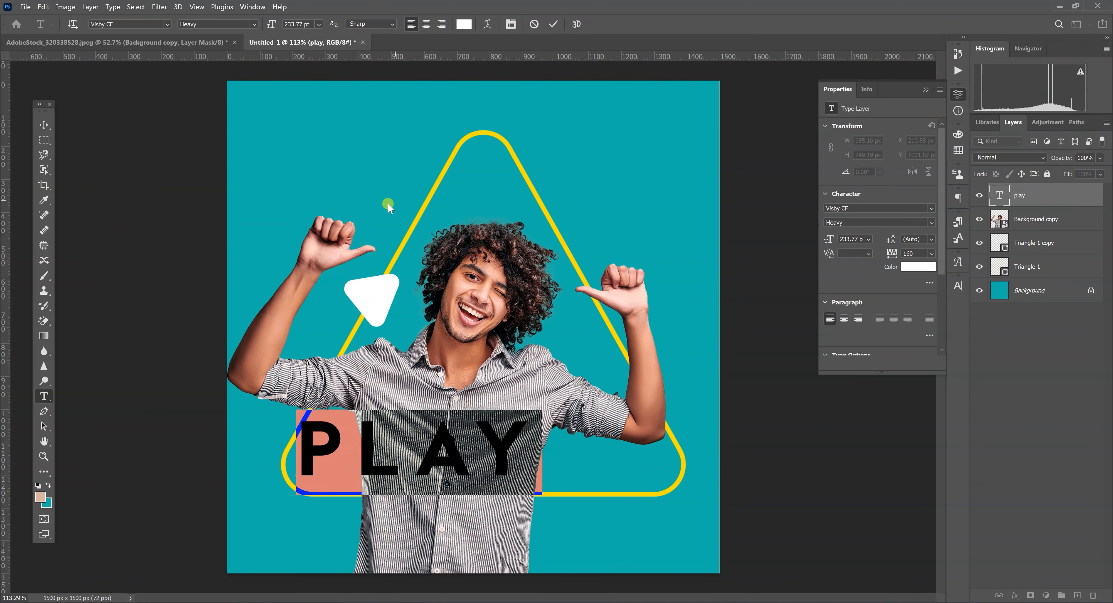
pyautogui.click(43, 125)
# Move the "PLAY" text slightly up and delete its letter P so it reads "LAY"
pyautogui.moveTo(437, 445); pyautogui.dragTo(435, 426)
pyautogui.doubleClick(358, 434)
pyautogui.click(359, 434)
pyautogui.moveTo(359, 434); pyautogui.dragTo(265, 429)
pyautogui.press('BackSpace')
pyautogui.click(44, 125)
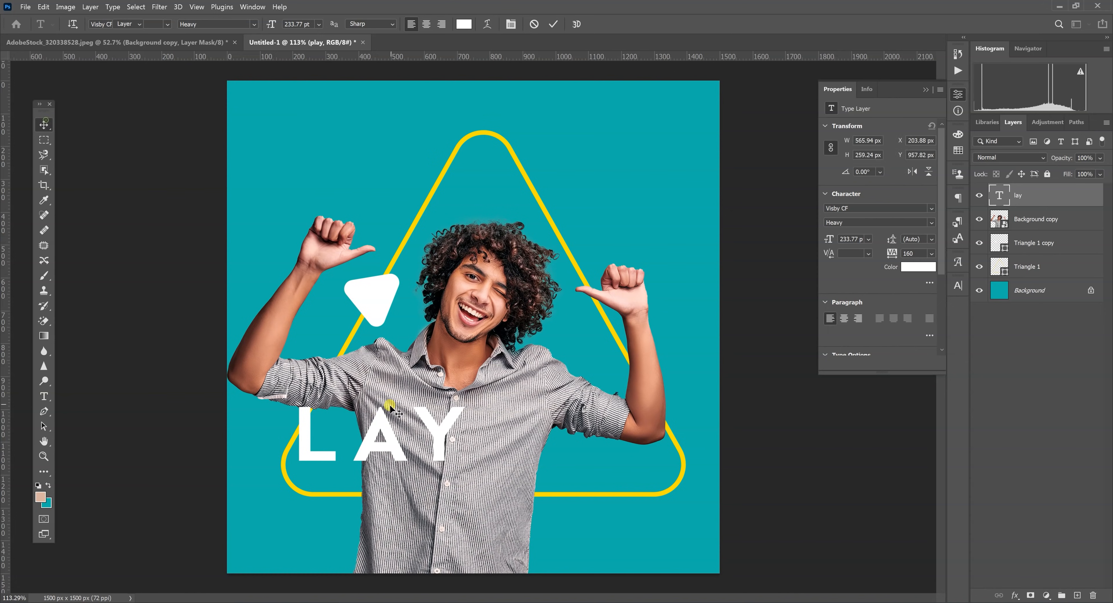
# Duplicate the "LAY" text, change the copy to "P" and place its layer directly above the Background layer
pyautogui.moveTo(384, 434); pyautogui.dragTo(559, 386)
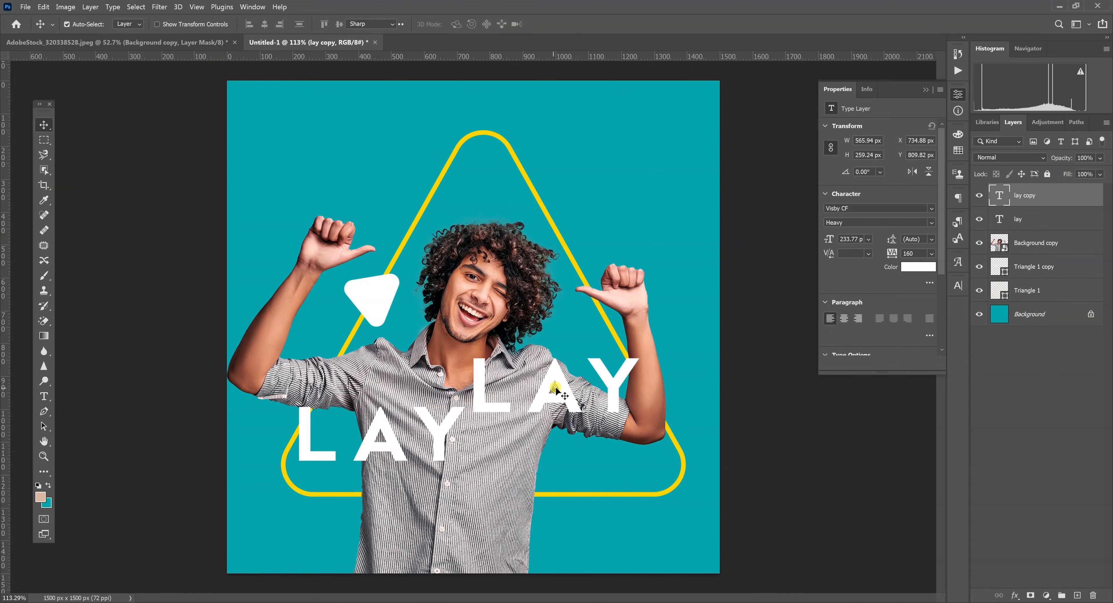
pyautogui.doubleClick(558, 386)
pyautogui.write('P')
pyautogui.click(43, 125)
pyautogui.moveTo(1030, 199); pyautogui.dragTo(1040, 301)
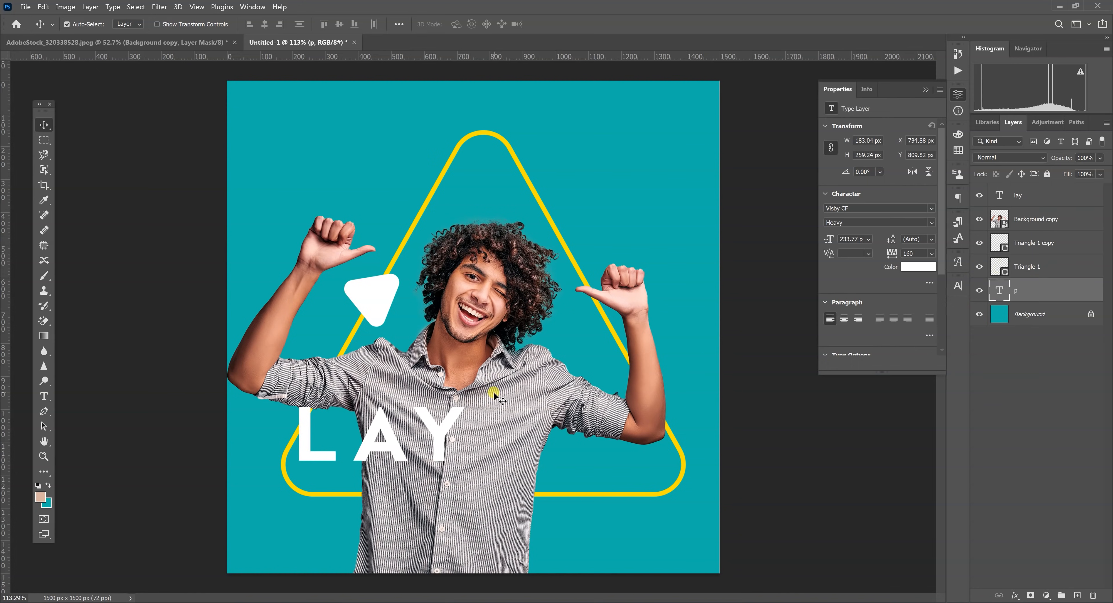
# Move the letter P in front of "LAY" and align the top edges of the two text layers
pyautogui.hotkey('ctrl', 't')
pyautogui.moveTo(495, 376); pyautogui.dragTo(275, 422)
pyautogui.press('Return')
pyautogui.keyDown('ctrl'); pyautogui.click(1037, 196); pyautogui.keyUp('ctrl')
pyautogui.click(339, 25)
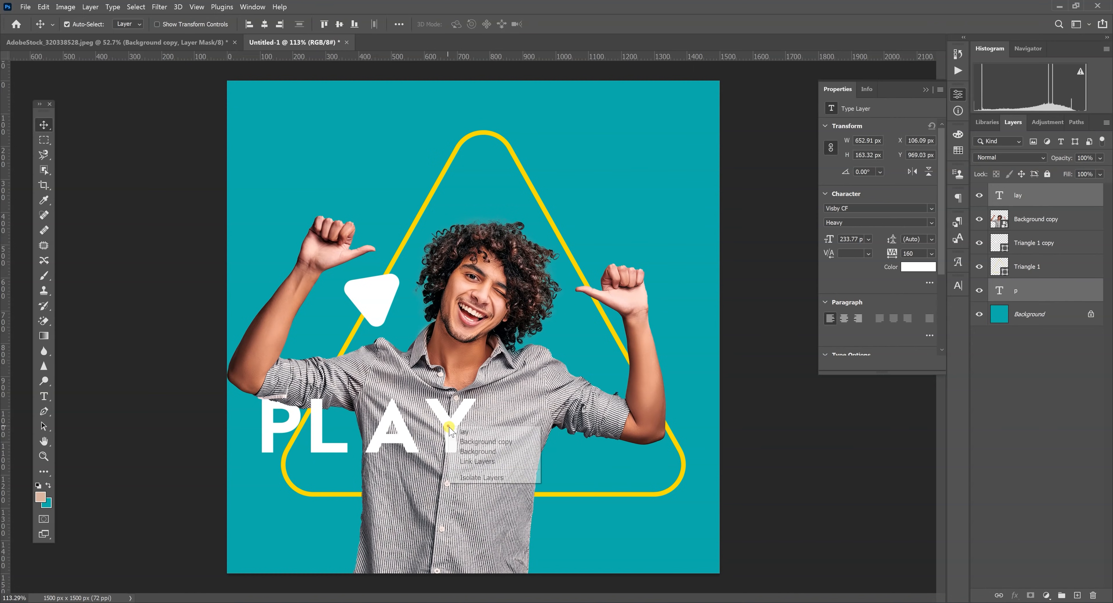
# Duplicate the "LAY" text below the word PLAY and change the copy to "NOW"
pyautogui.click(451, 428)
pyautogui.moveTo(451, 428); pyautogui.dragTo(473, 536)
pyautogui.doubleClick(506, 520)
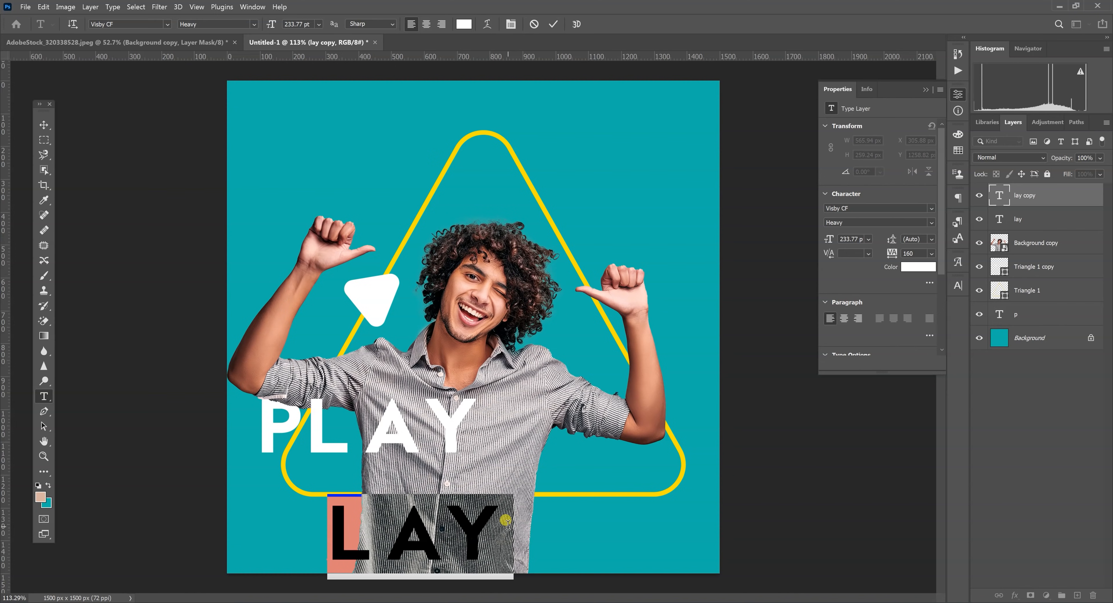
pyautogui.write('NOW')
pyautogui.click(43, 125)
# Scale the "NOW" text to about 157% and position it just under "PLAY" across the lower canvas
pyautogui.hotkey('ctrl', 't')
pyautogui.moveTo(559, 495); pyautogui.dragTo(692, 445)
pyautogui.moveTo(527, 503); pyautogui.dragTo(528, 494)
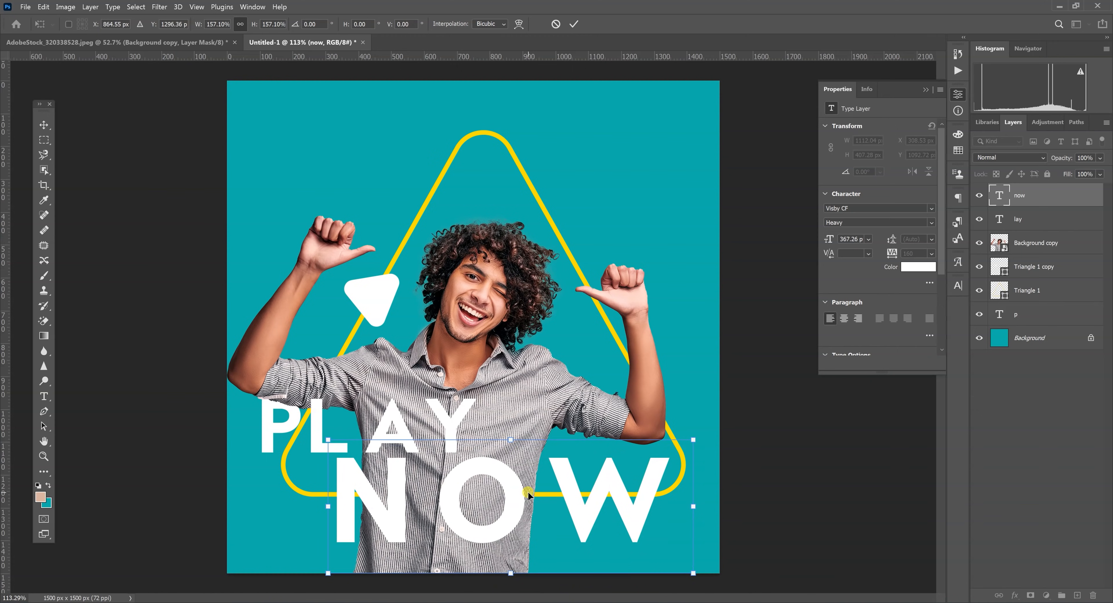
pyautogui.press('Return')
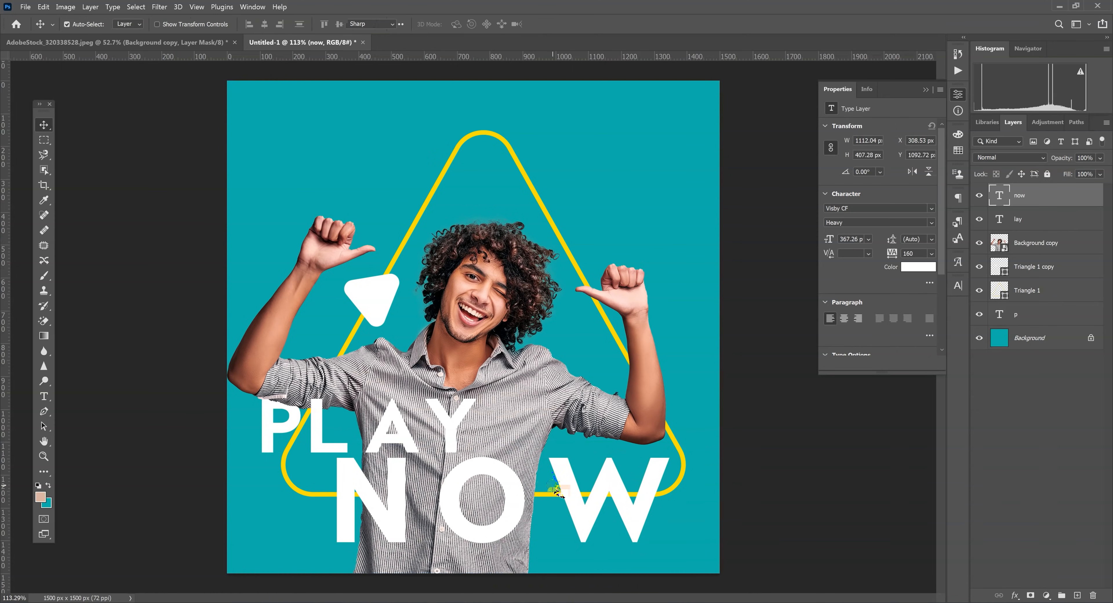
# Remove the W from the "NOW" text so the layer reads only "NO"
pyautogui.doubleClick(553, 491)
pyautogui.moveTo(553, 491); pyautogui.dragTo(739, 465)
pyautogui.press('BackSpace')
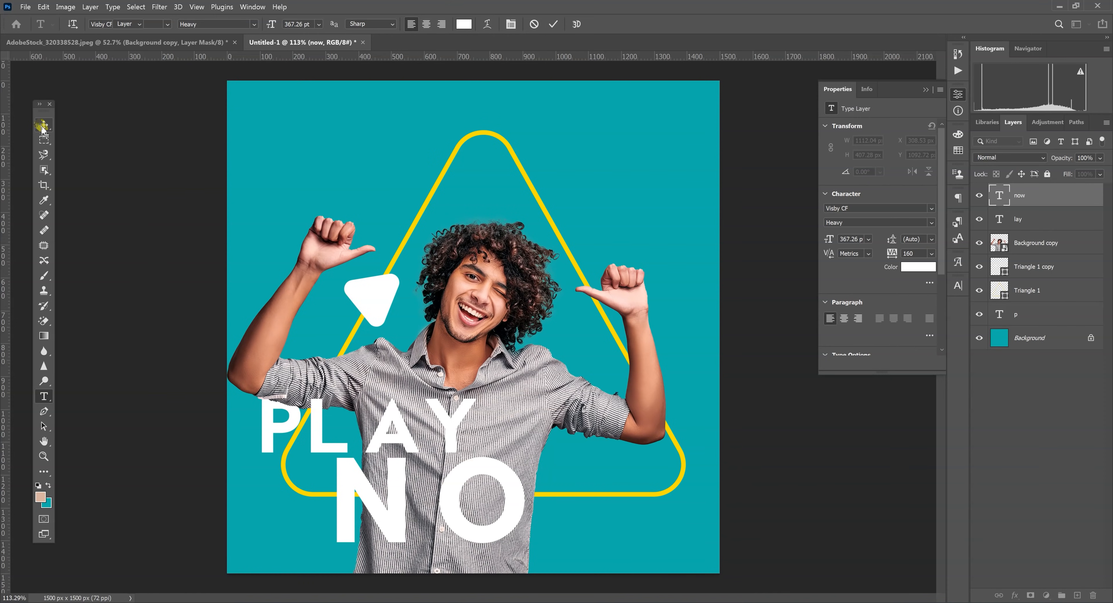
pyautogui.click(42, 125)
# Duplicate the "NO" text, change the copy to "W", place it after "NO" and move its layer directly above the P layer
pyautogui.moveTo(497, 492); pyautogui.dragTo(630, 165)
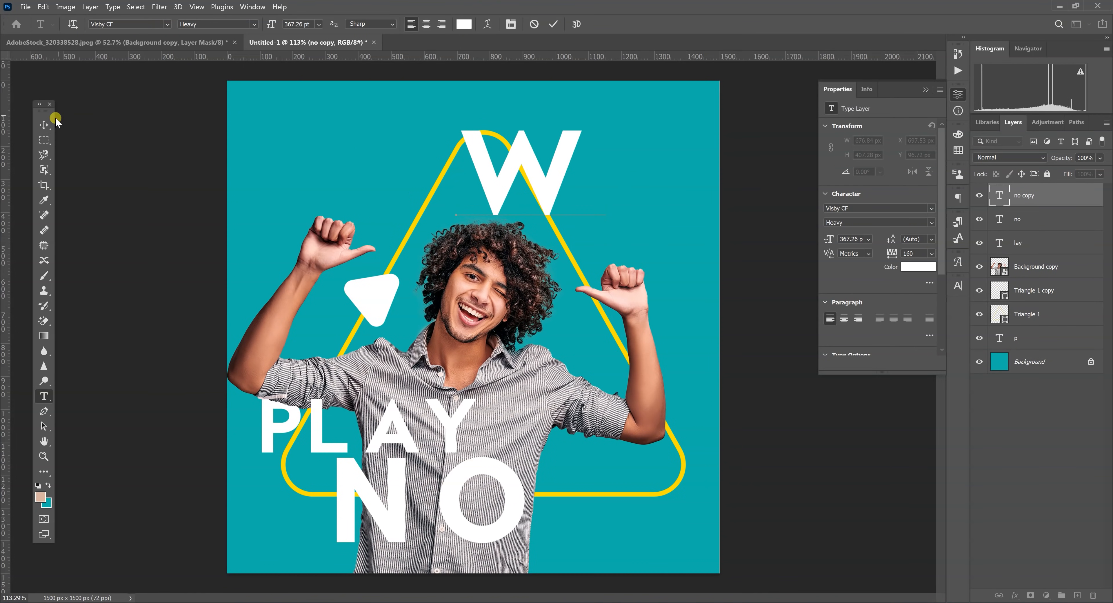
pyautogui.click(43, 125)
pyautogui.moveTo(1030, 195); pyautogui.dragTo(1039, 328)
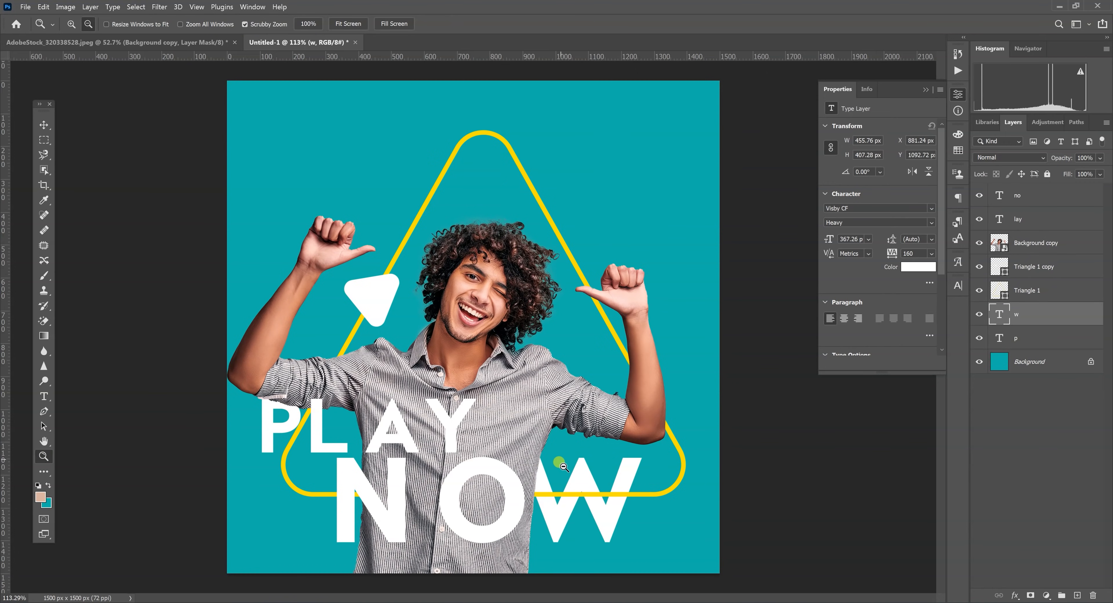
# Duplicate the small white triangle into the canvas's upper-left corner, enlarge it to about 426 × 384 px and rotate it to about 92°
pyautogui.moveTo(562, 465); pyautogui.dragTo(528, 519)
pyautogui.moveTo(523, 444); pyautogui.dragTo(544, 431)
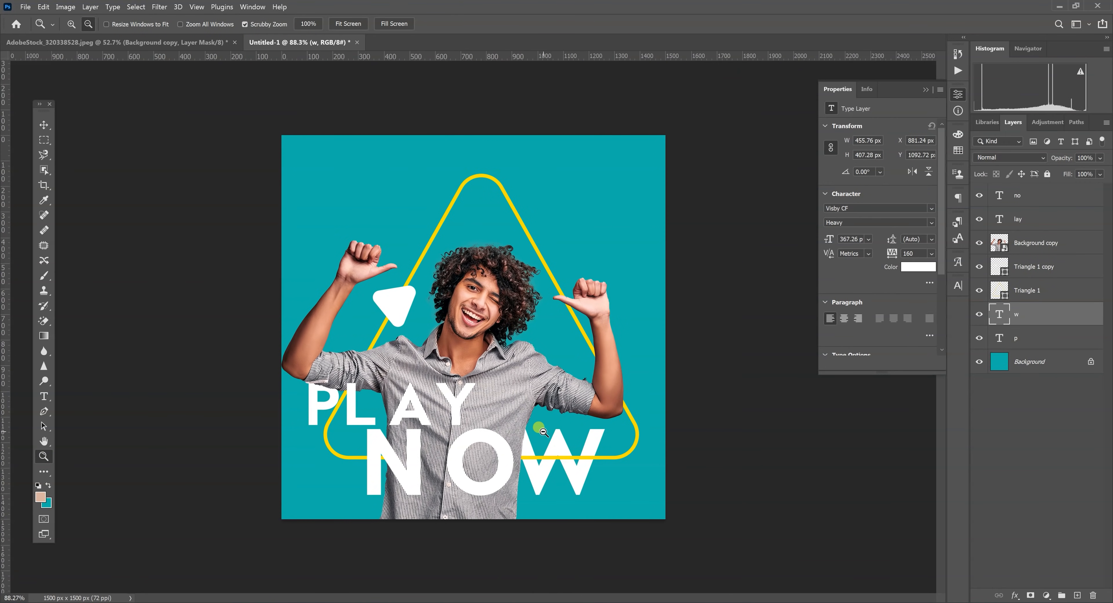
pyautogui.press('v')
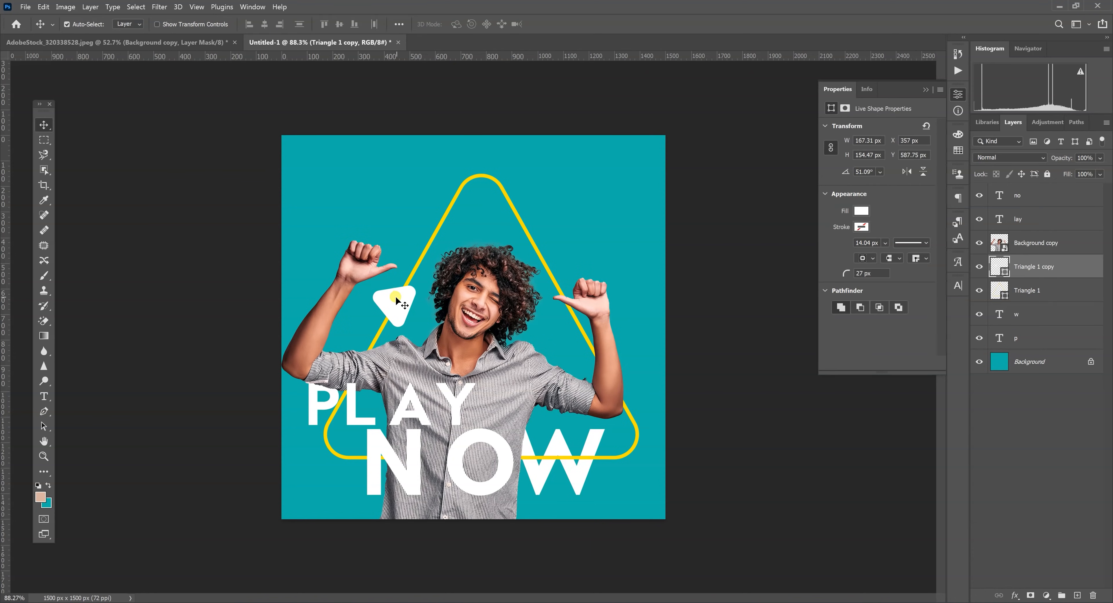
pyautogui.moveTo(391, 307); pyautogui.dragTo(405, 241)
pyautogui.hotkey('ctrl', 't')
pyautogui.moveTo(371, 198); pyautogui.dragTo(318, 141)
pyautogui.moveTo(389, 146); pyautogui.dragTo(346, 222)
pyautogui.moveTo(315, 151); pyautogui.dragTo(285, 170)
pyautogui.moveTo(421, 186); pyautogui.dragTo(393, 130)
pyautogui.press('Return')
# Recolour the corner triangle yellow (#ffde00) by sampling the large triangle's outline
pyautogui.doubleClick(1000, 266)
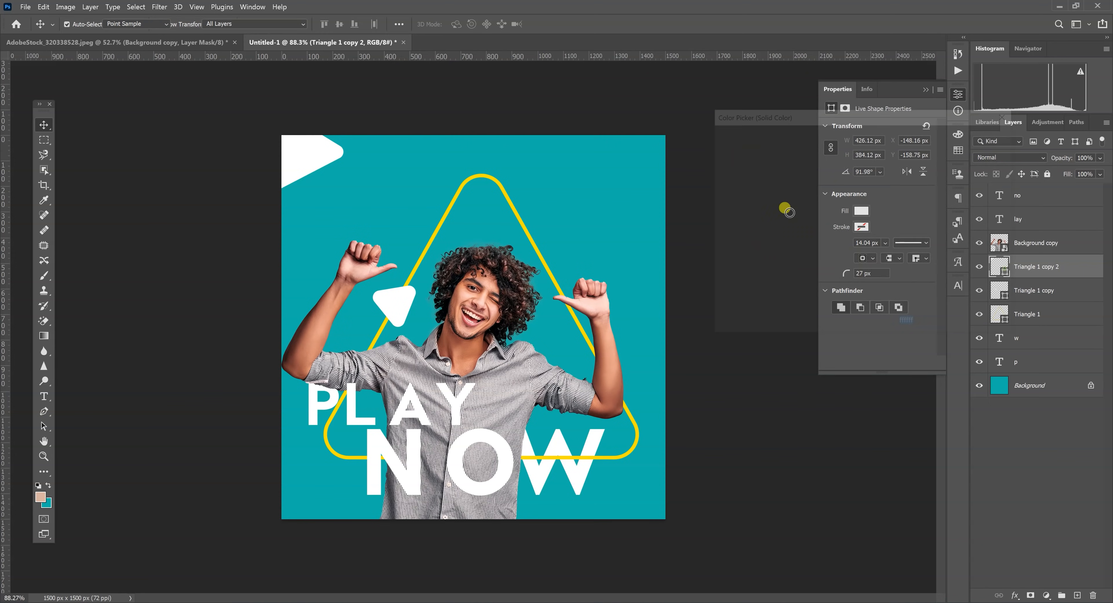
pyautogui.click(543, 259)
pyautogui.click(546, 260)
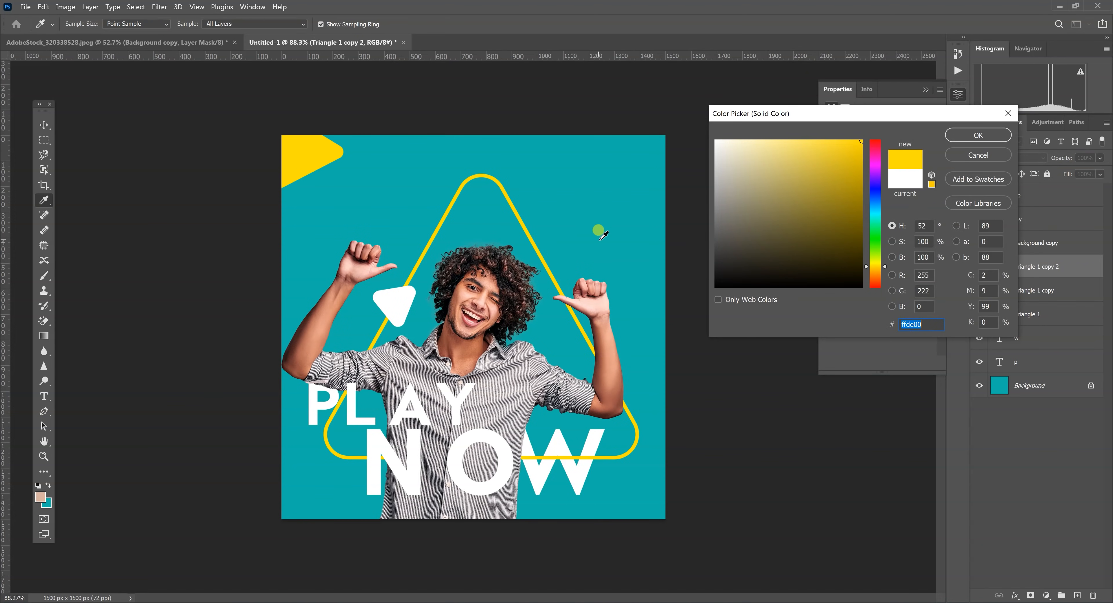
pyautogui.click(977, 136)
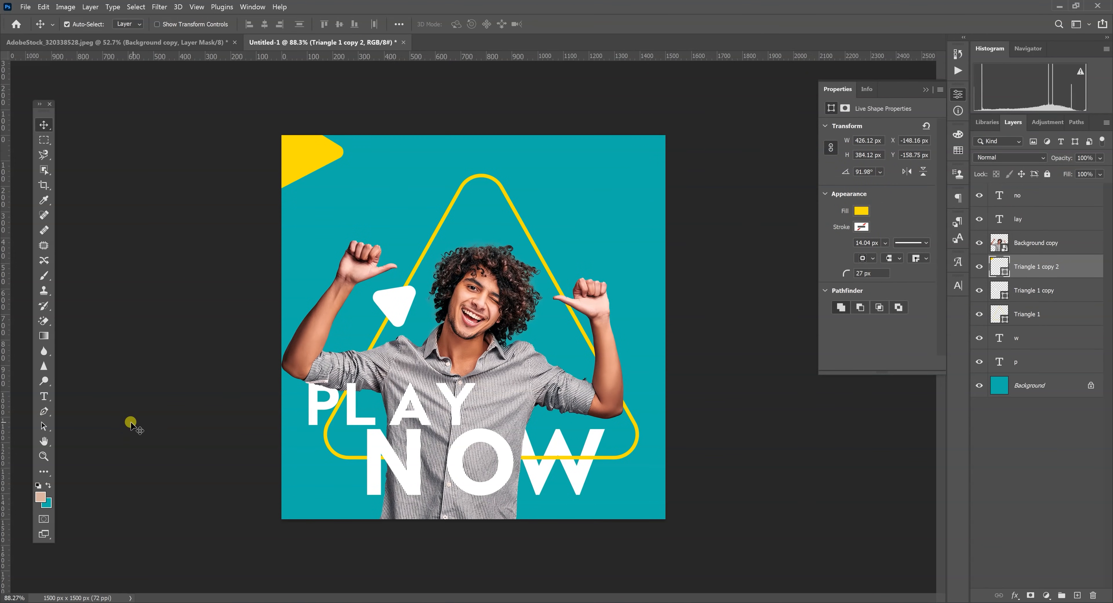
# In the AdobeStock photo document, hide the masked Background copy layer, then select and show the original Background layer
pyautogui.click(44, 456)
pyautogui.moveTo(525, 345)
pyautogui.mouseDown()
pyautogui.moveTo(475, 345)
pyautogui.moveTo(512, 347)
pyautogui.mouseUp()
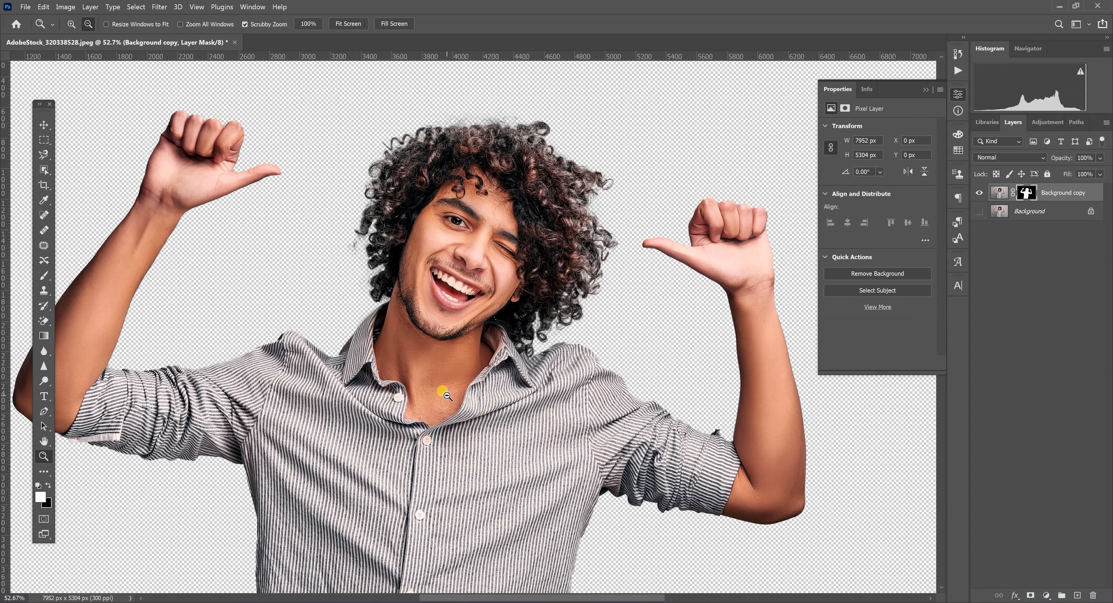
pyautogui.click(159, 6)
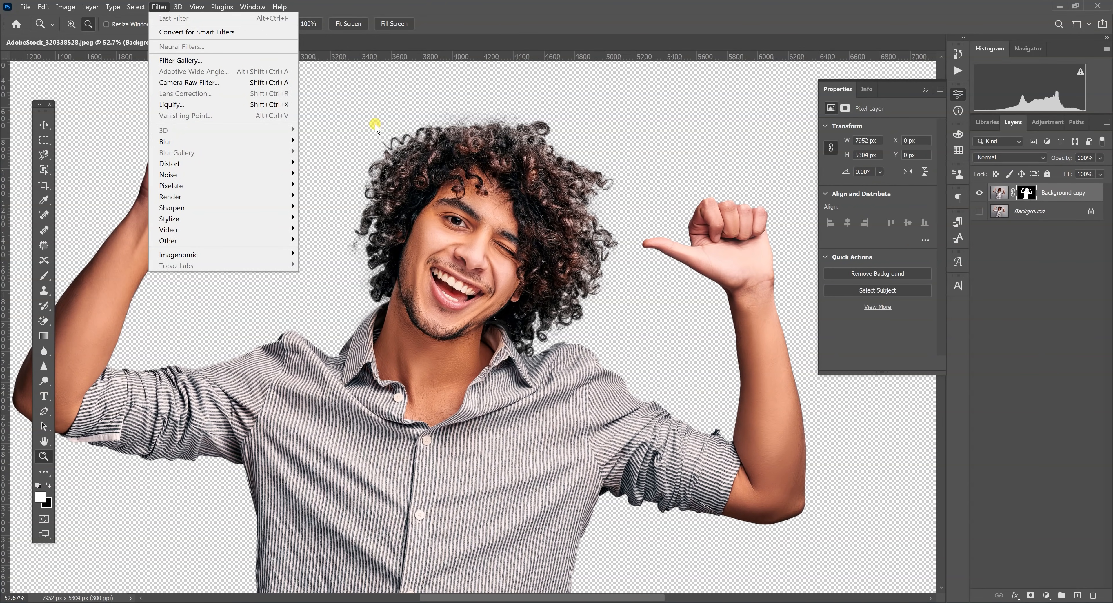
pyautogui.click(979, 193)
pyautogui.click(1024, 211)
pyautogui.click(979, 211)
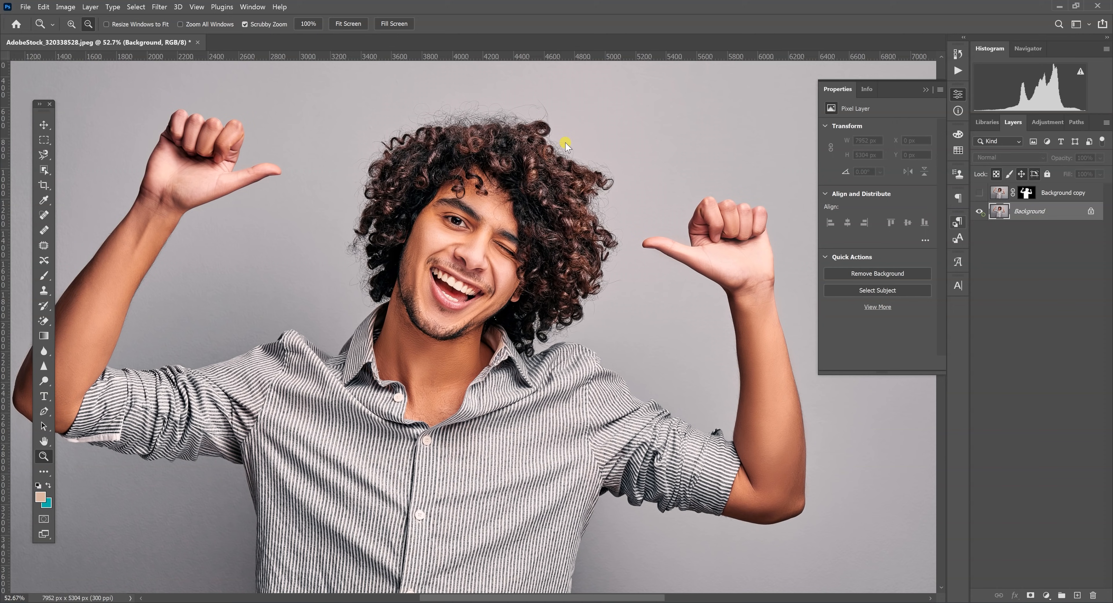
# Open Neural Filters for the Background layer and enable the beta Smart Portrait filter
pyautogui.click(160, 7)
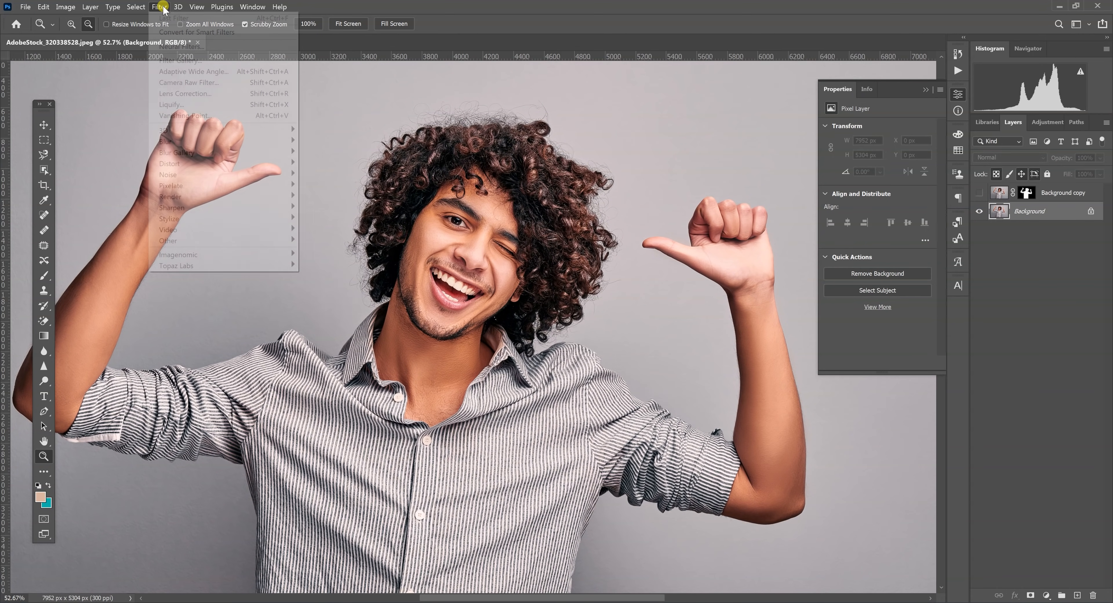
pyautogui.click(186, 46)
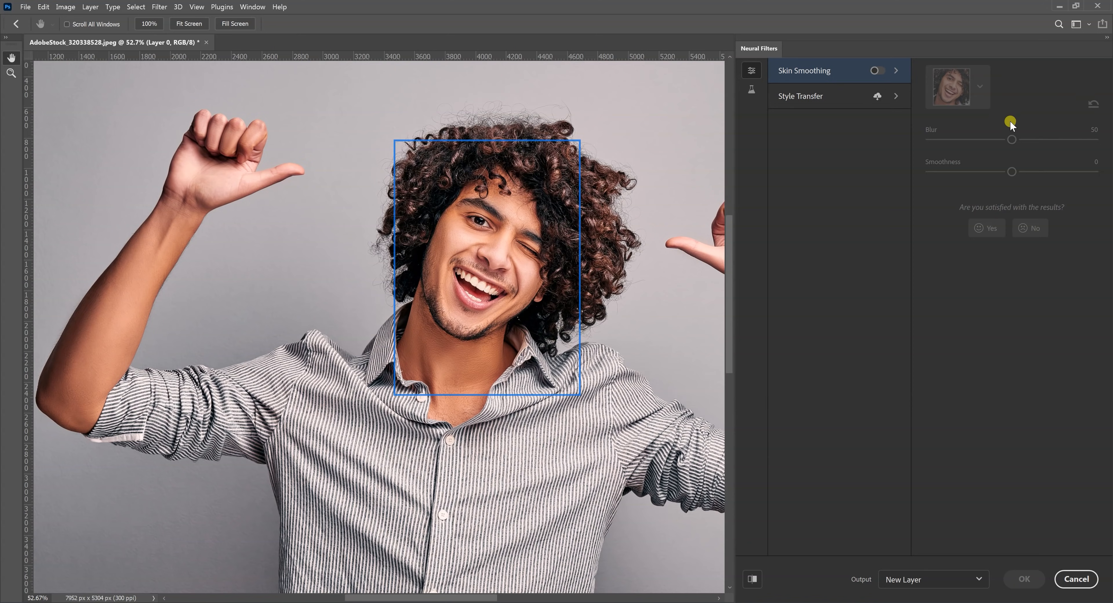
pyautogui.click(752, 92)
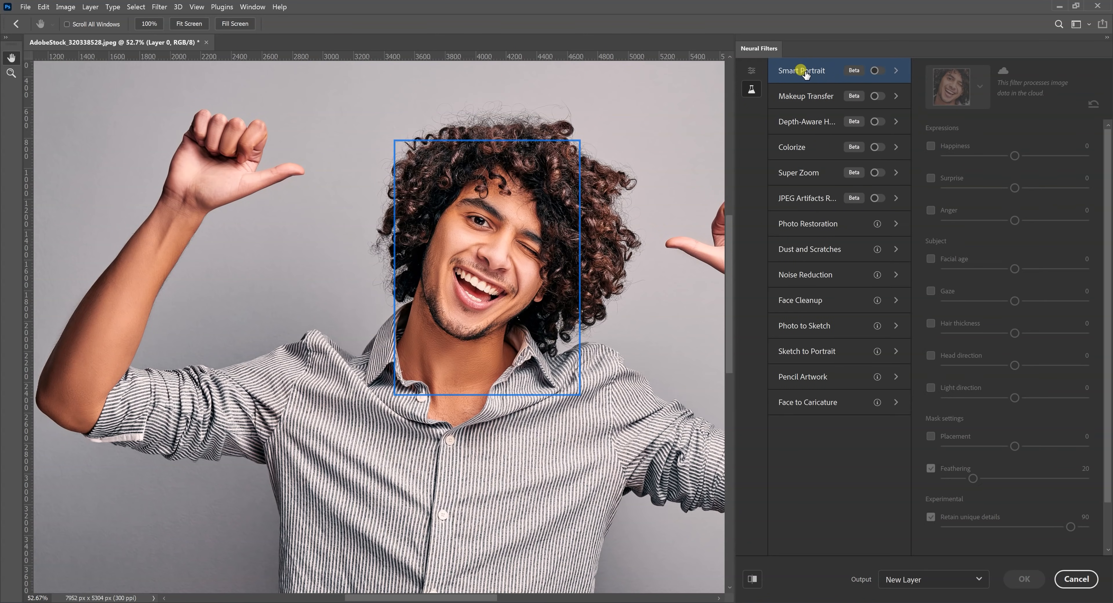
pyautogui.moveTo(805, 73)
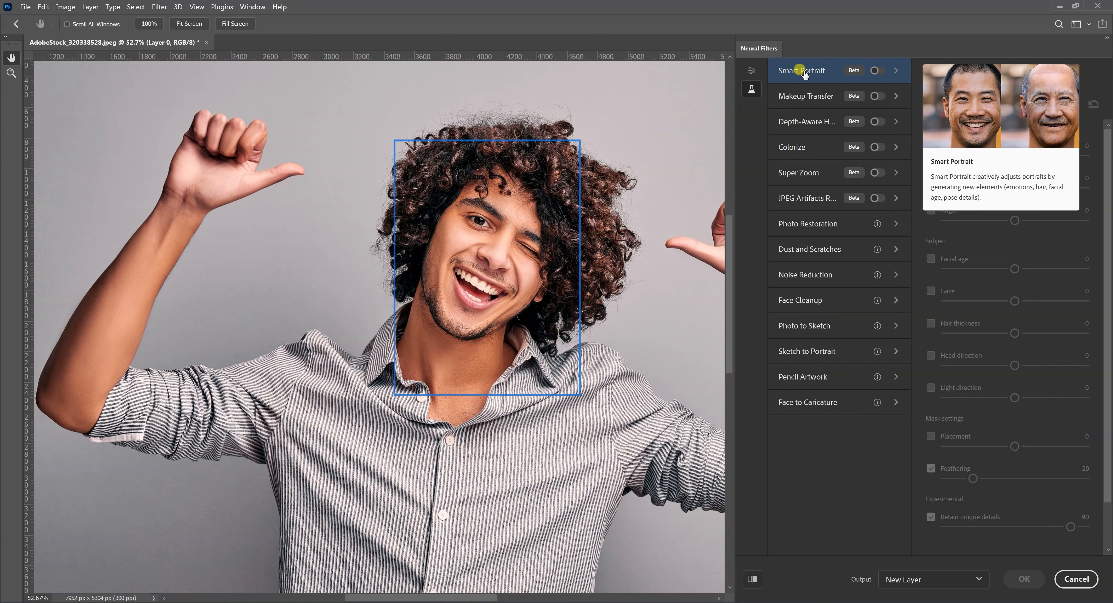
pyautogui.moveTo(858, 72)
pyautogui.click(876, 72)
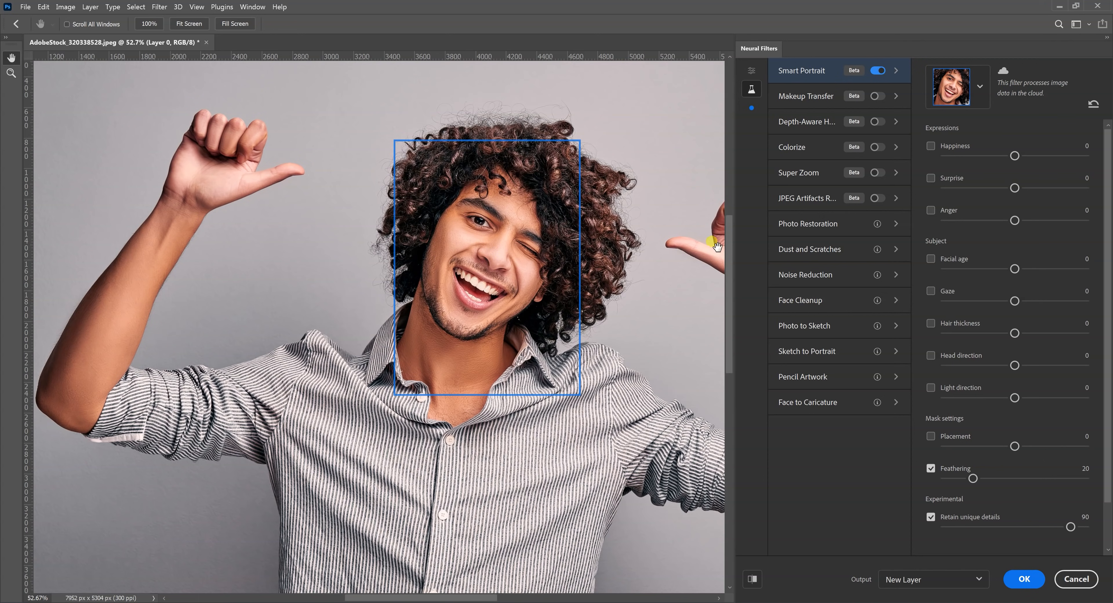
# Try Smart Portrait Happiness at 21, compare the preview with the original repeatedly, and reduce the value to 19
pyautogui.click(1046, 154)
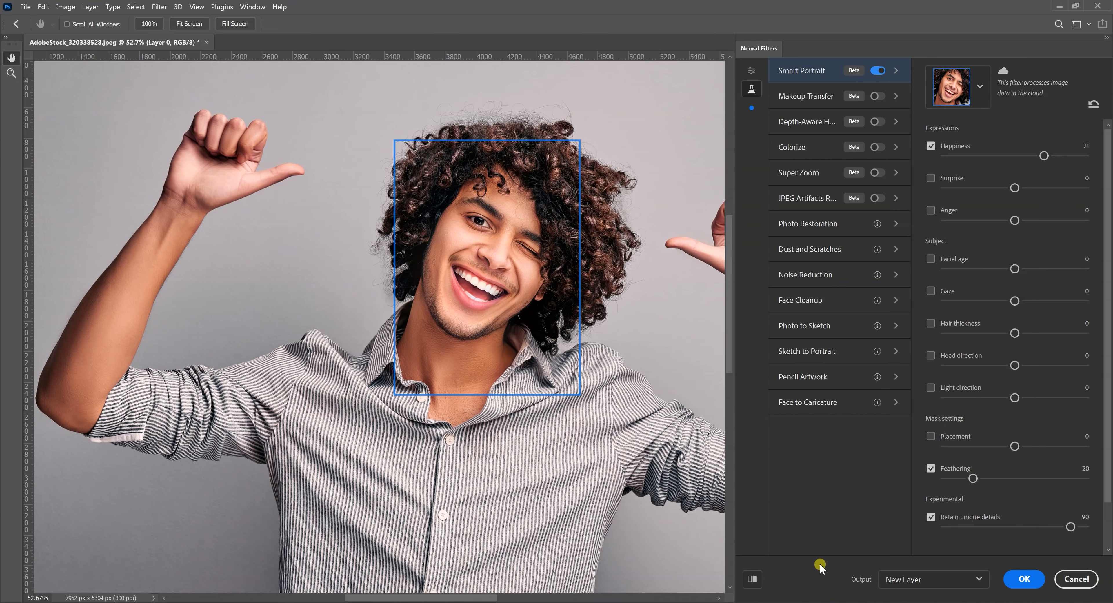
pyautogui.click(751, 579)
pyautogui.click(752, 579)
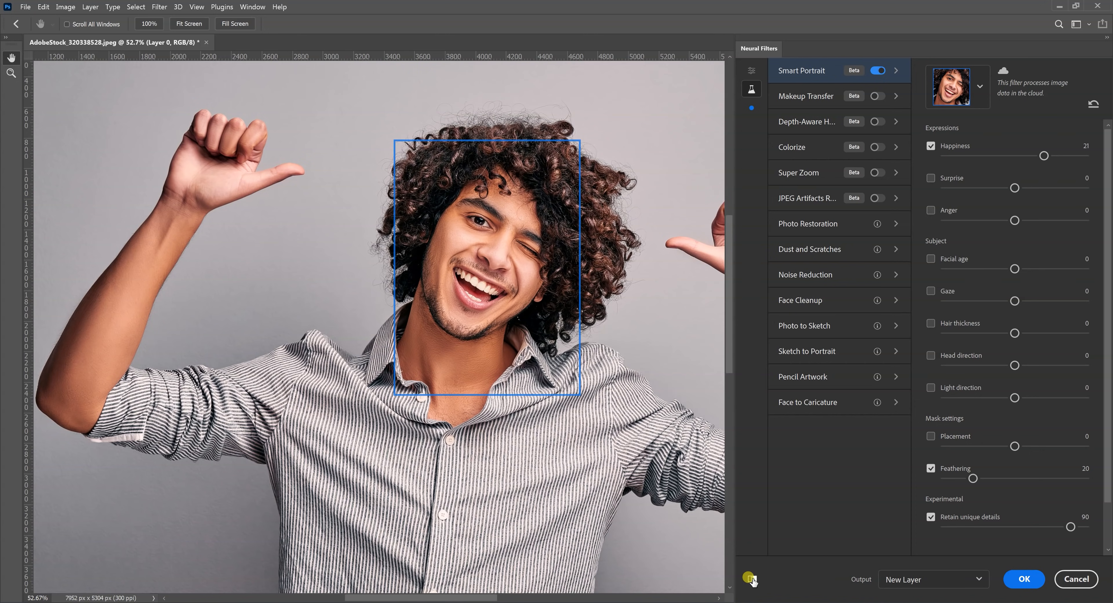
pyautogui.click(752, 579)
pyautogui.click(751, 579)
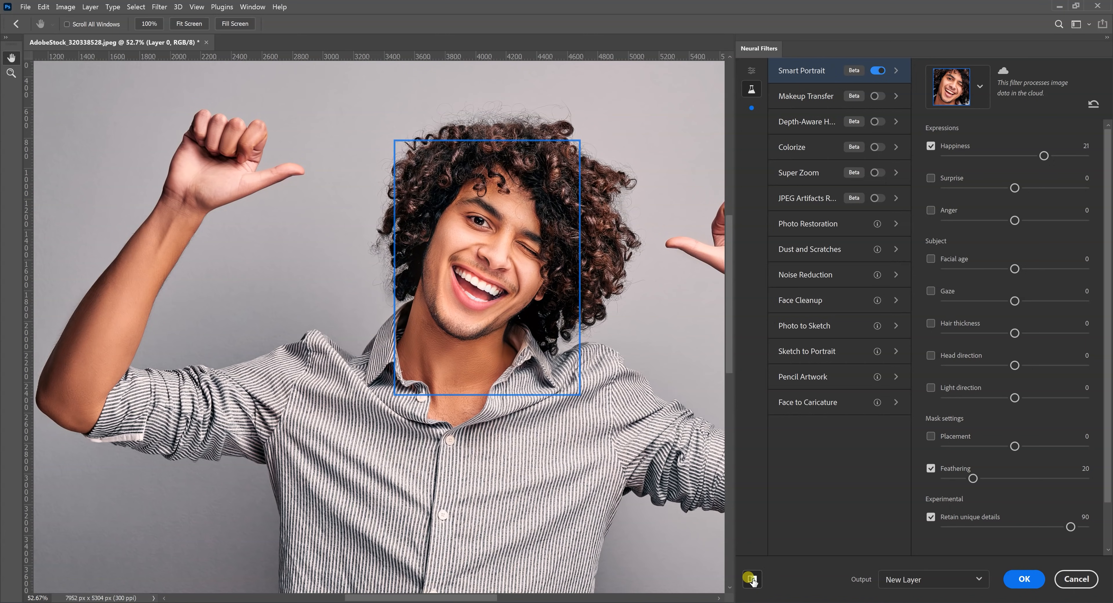
pyautogui.click(752, 579)
pyautogui.click(752, 579)
pyautogui.moveTo(1043, 156); pyautogui.dragTo(1041, 155)
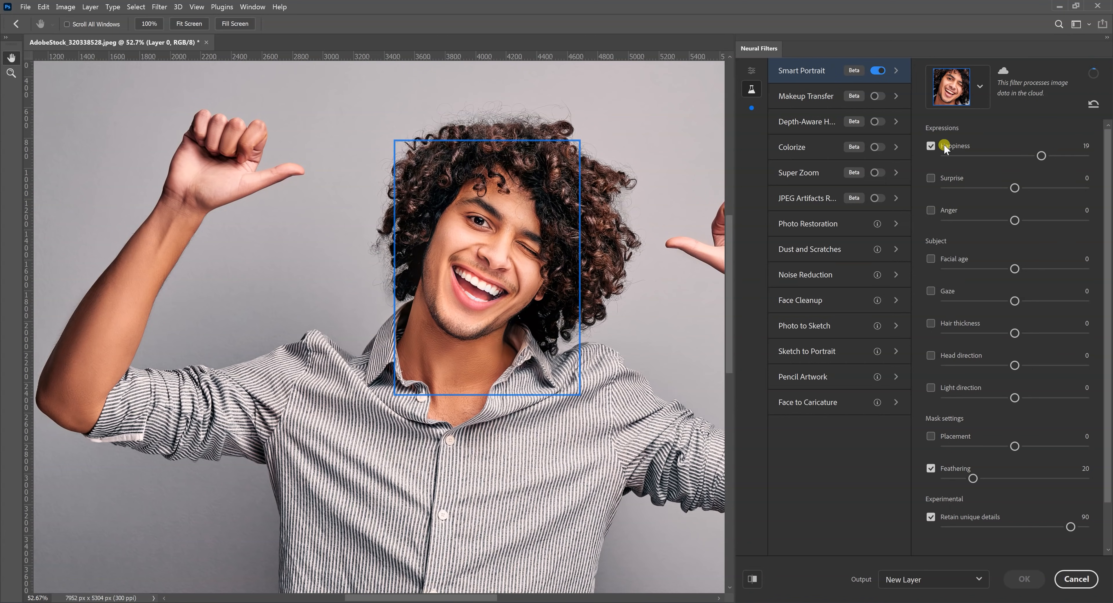
# Disable Happiness, try Anger at 16 on the man's face, and turn Anger off
pyautogui.click(931, 211)
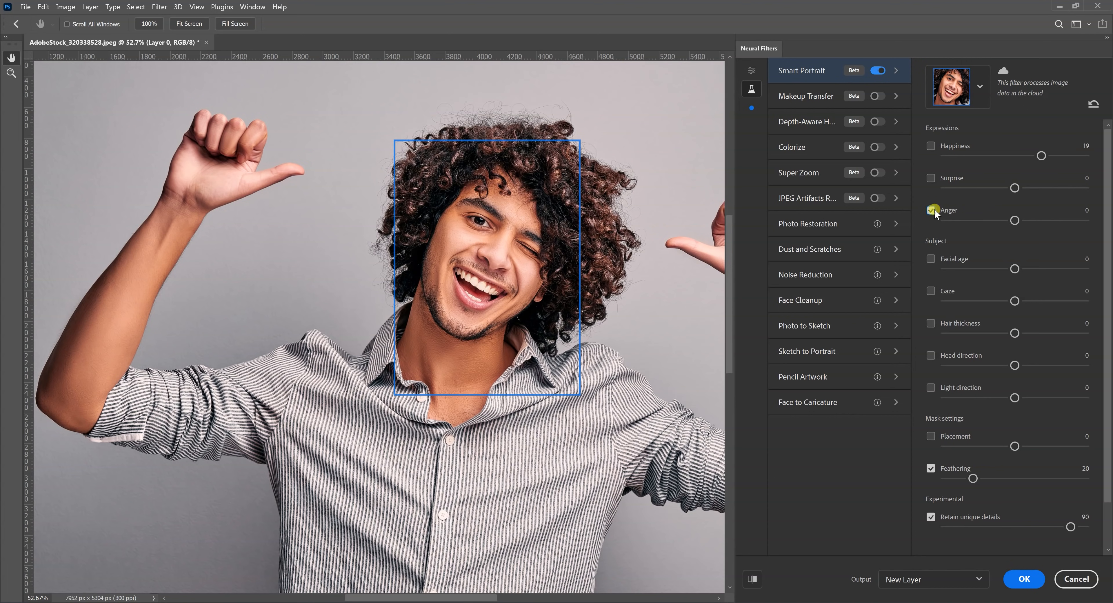
pyautogui.moveTo(1025, 222); pyautogui.dragTo(1037, 222)
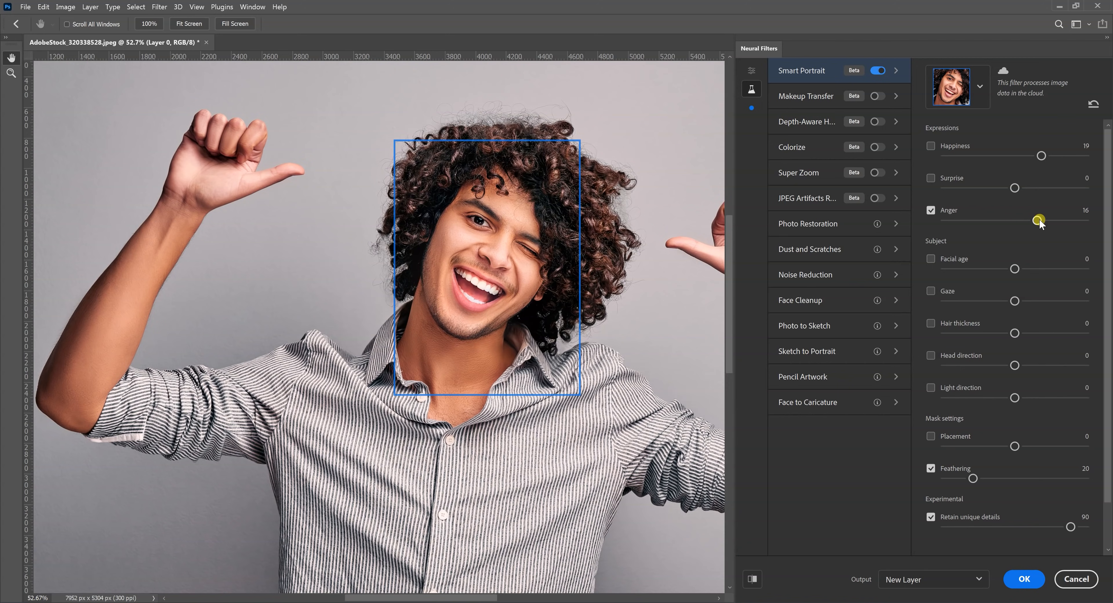
pyautogui.click(930, 210)
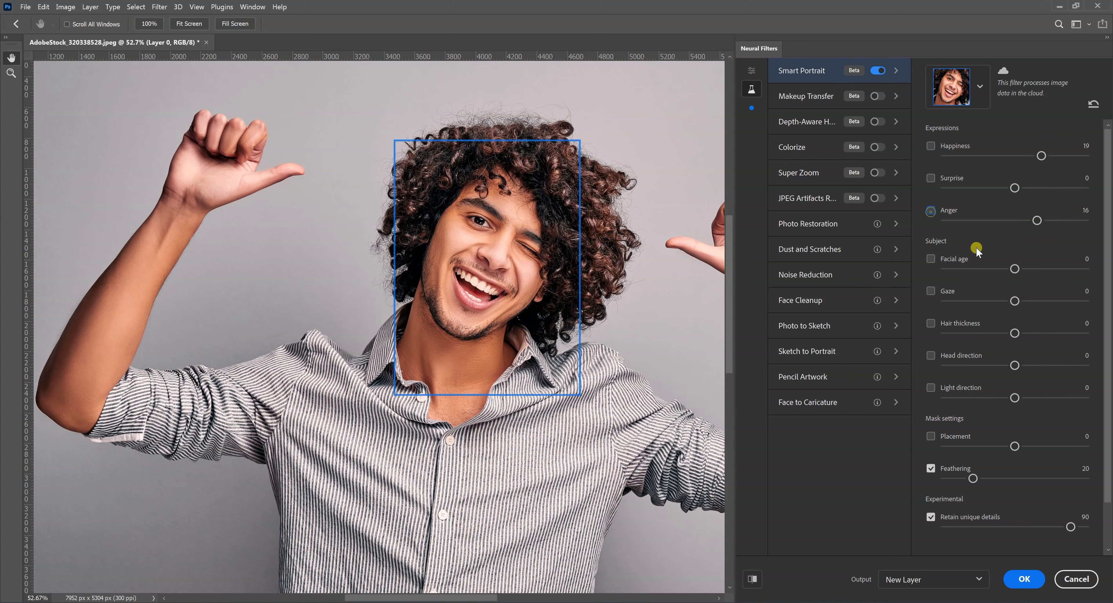
# Try Facial age at -50, 44 and 41 on the portrait, then disable it
pyautogui.click(931, 259)
pyautogui.moveTo(1014, 268); pyautogui.dragTo(940, 273)
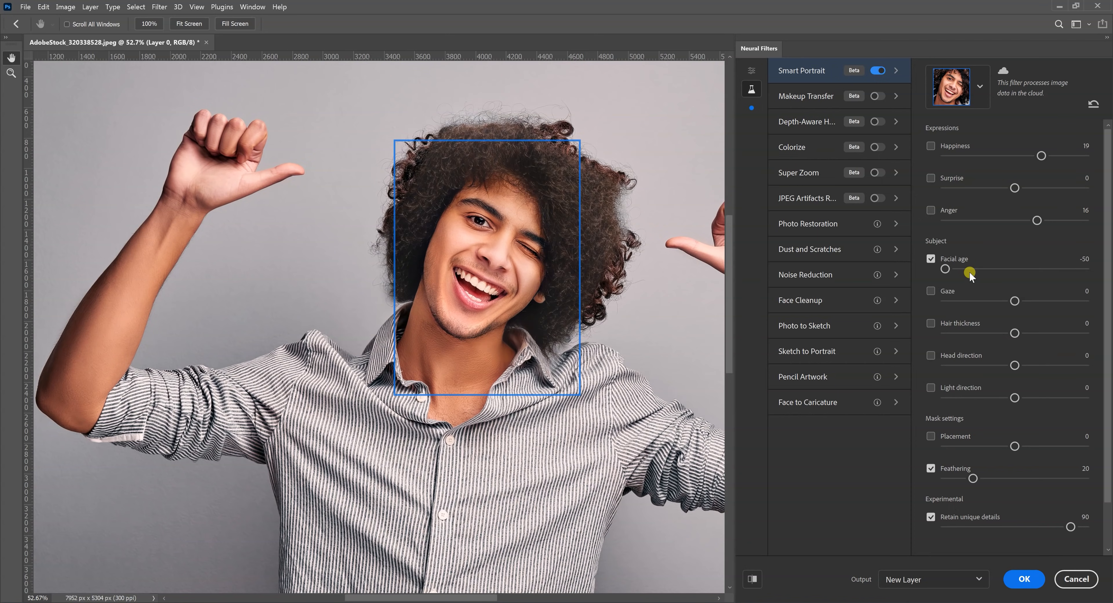
pyautogui.moveTo(954, 270); pyautogui.dragTo(1076, 271)
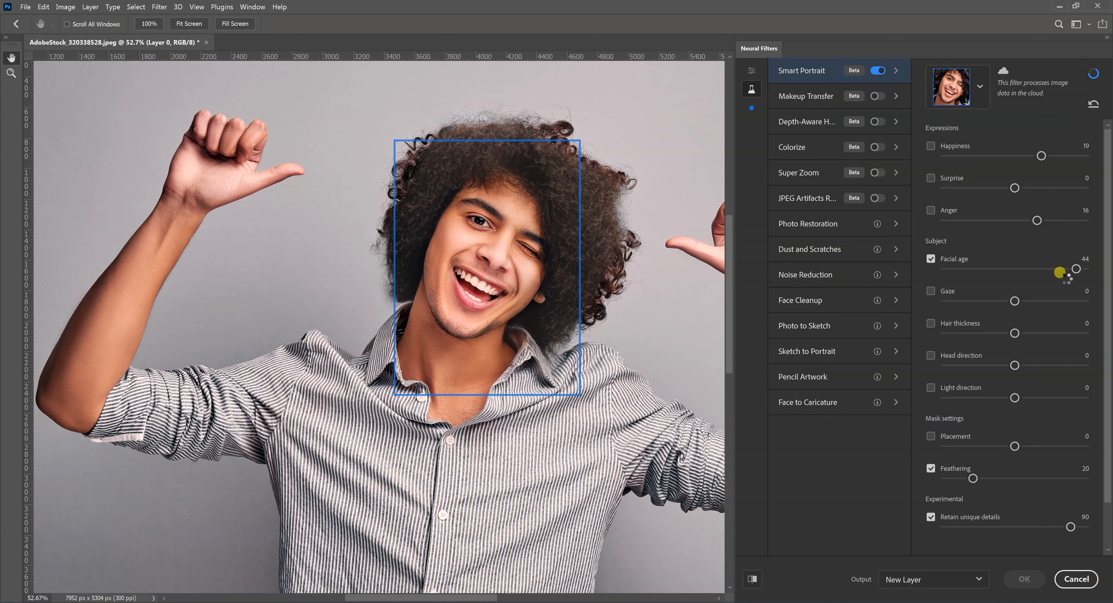
pyautogui.moveTo(1071, 269)
pyautogui.mouseDown()
pyautogui.moveTo(1047, 270)
pyautogui.moveTo(1077, 268)
pyautogui.mouseUp()
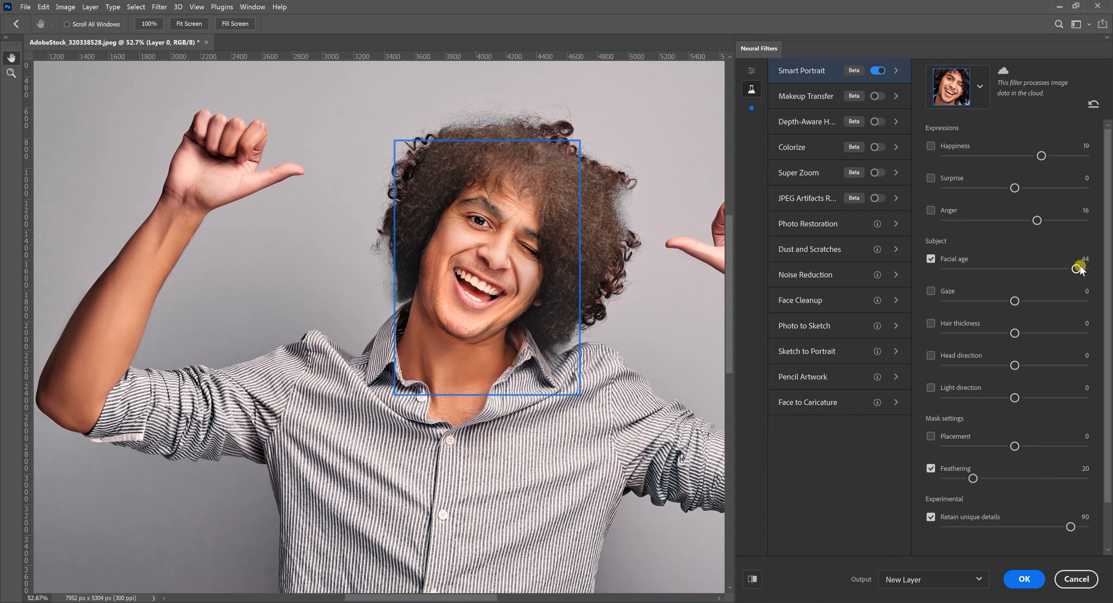
pyautogui.moveTo(1075, 270); pyautogui.dragTo(1073, 270)
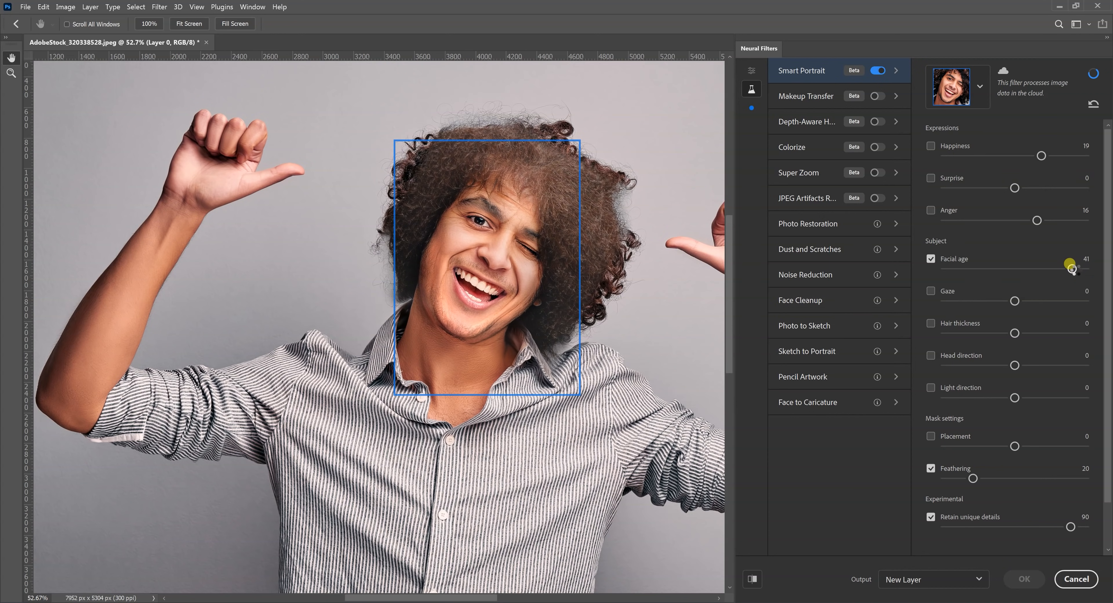
pyautogui.scroll(-1, 987, 435)
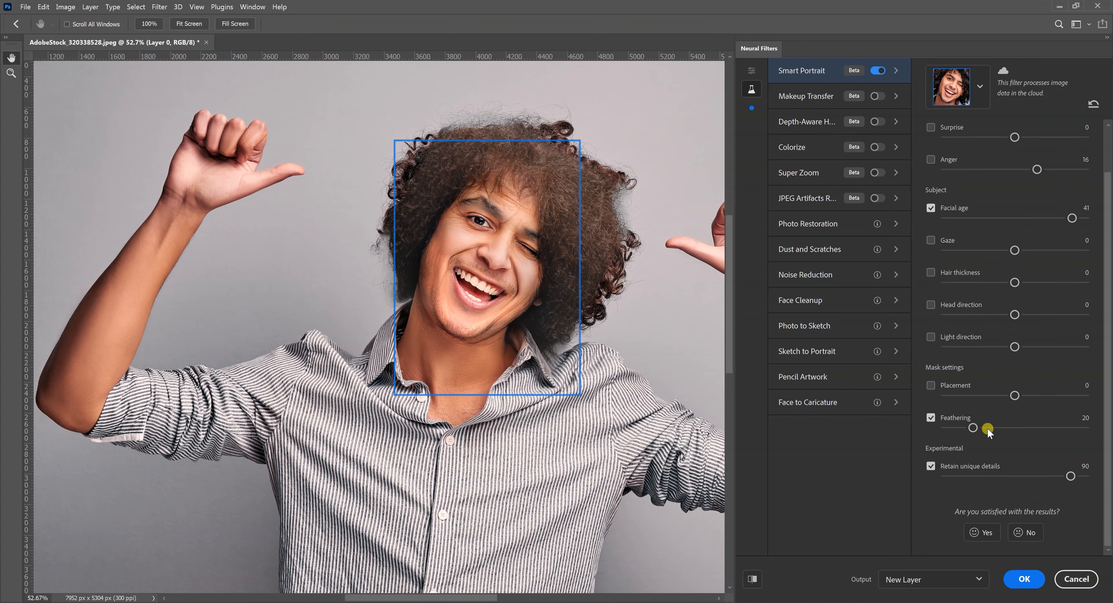
pyautogui.click(931, 208)
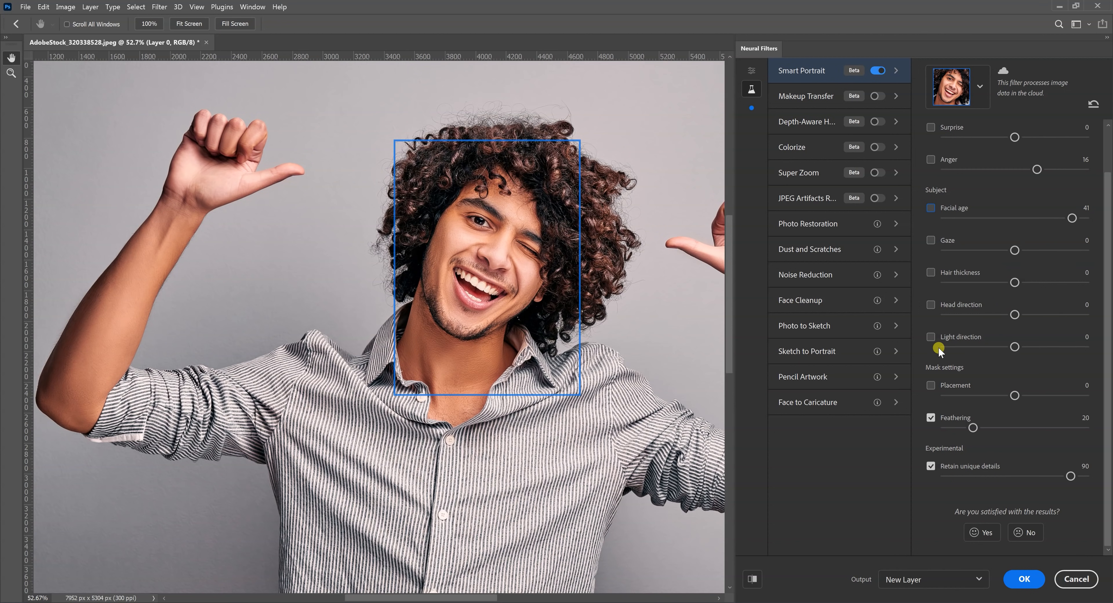
# Enable Light direction and try it at -30 and -40, then shift it to a positive value
pyautogui.click(949, 338)
pyautogui.moveTo(1015, 348); pyautogui.dragTo(972, 348)
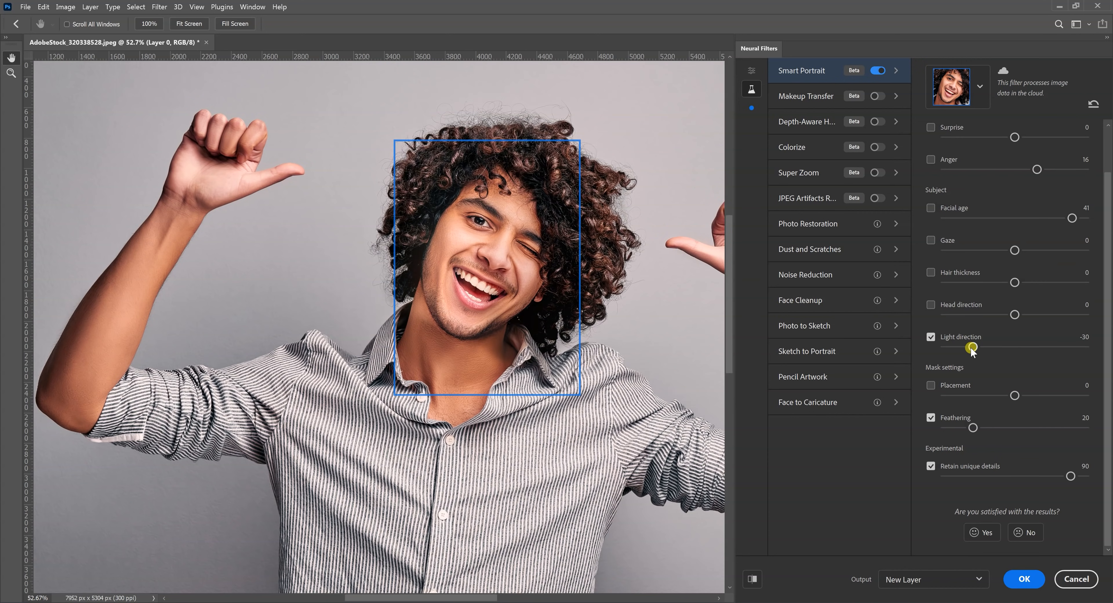
pyautogui.moveTo(971, 348); pyautogui.dragTo(949, 344)
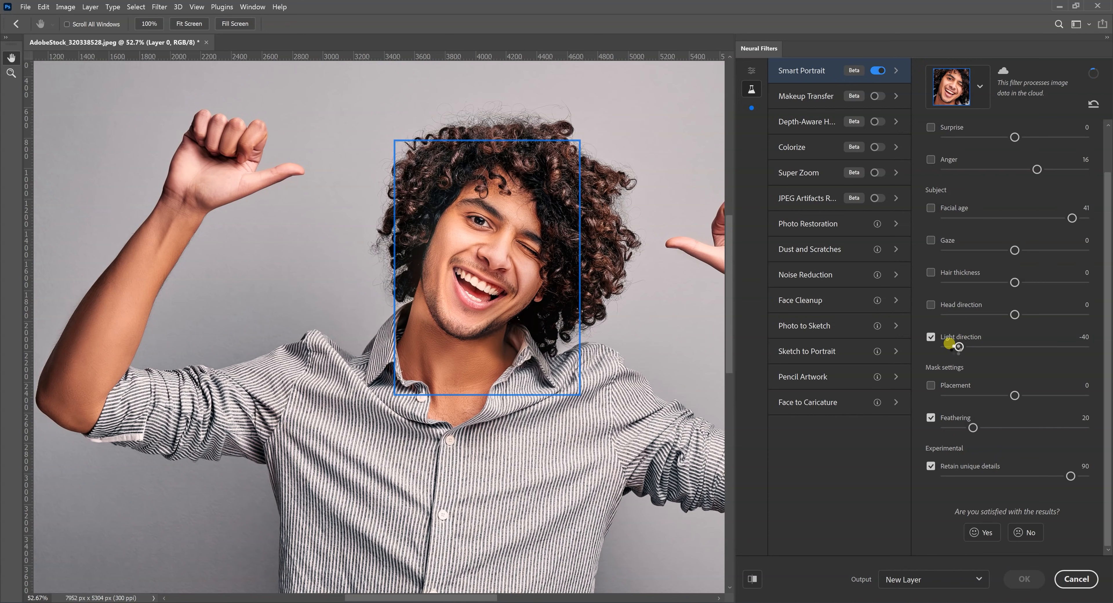
pyautogui.moveTo(960, 346); pyautogui.dragTo(1064, 364)
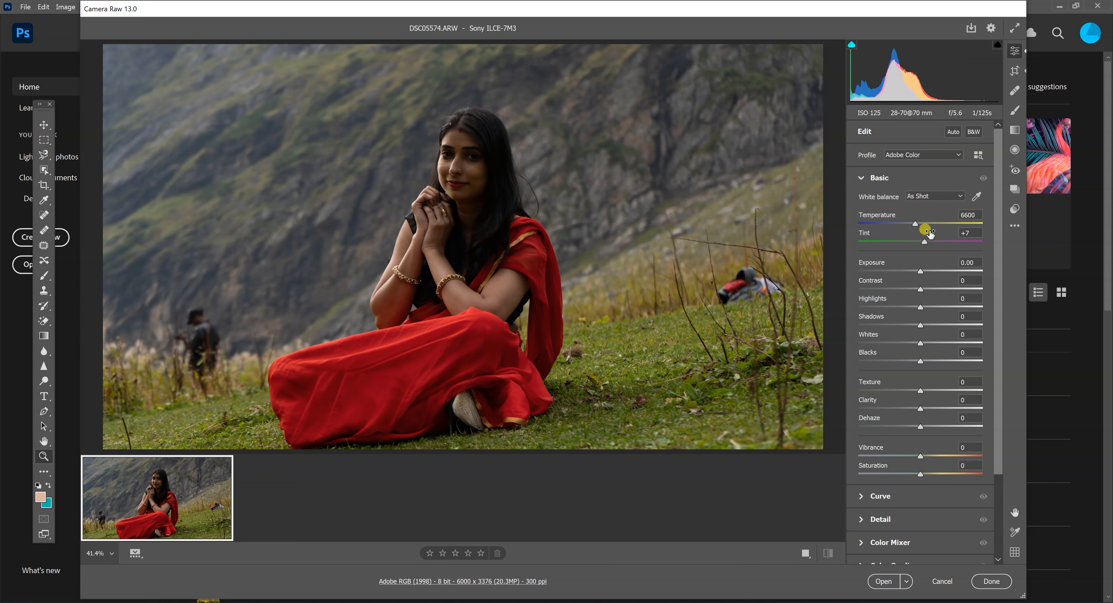
# Set the exposure of DSC05574.ARW to +0.90 in Camera Raw and open the photo in Photoshop
pyautogui.moveTo(923, 273); pyautogui.dragTo(930, 272)
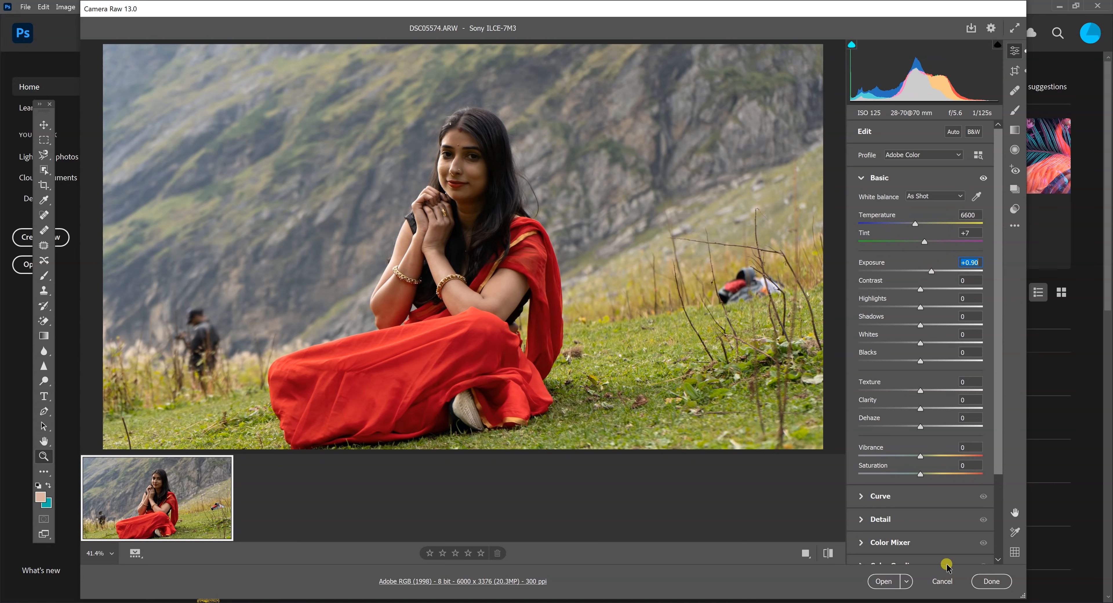
pyautogui.click(884, 580)
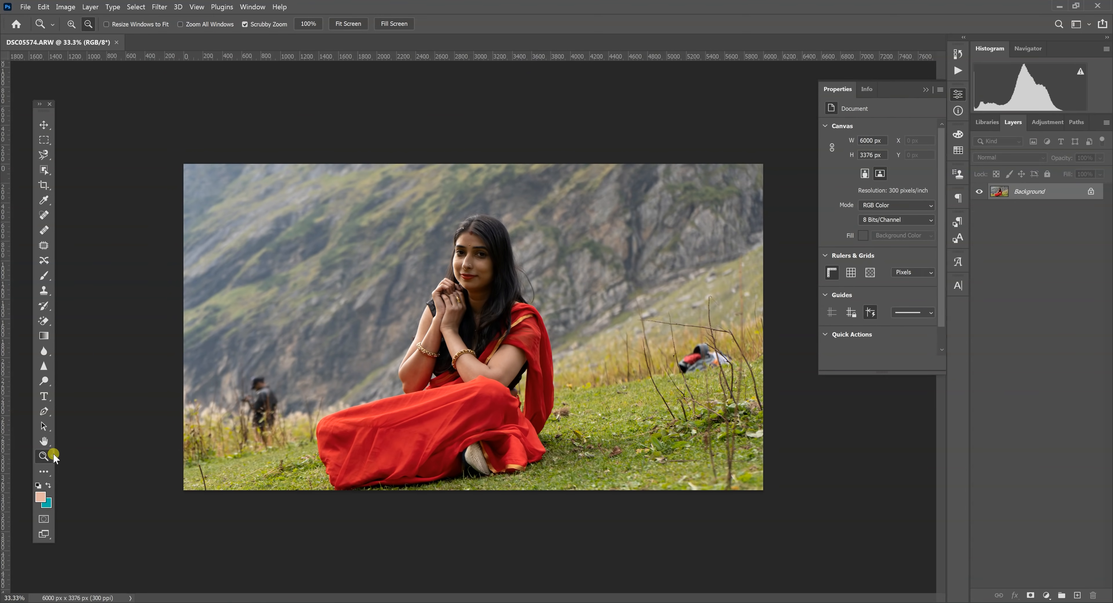
pyautogui.moveTo(478, 250); pyautogui.dragTo(507, 268)
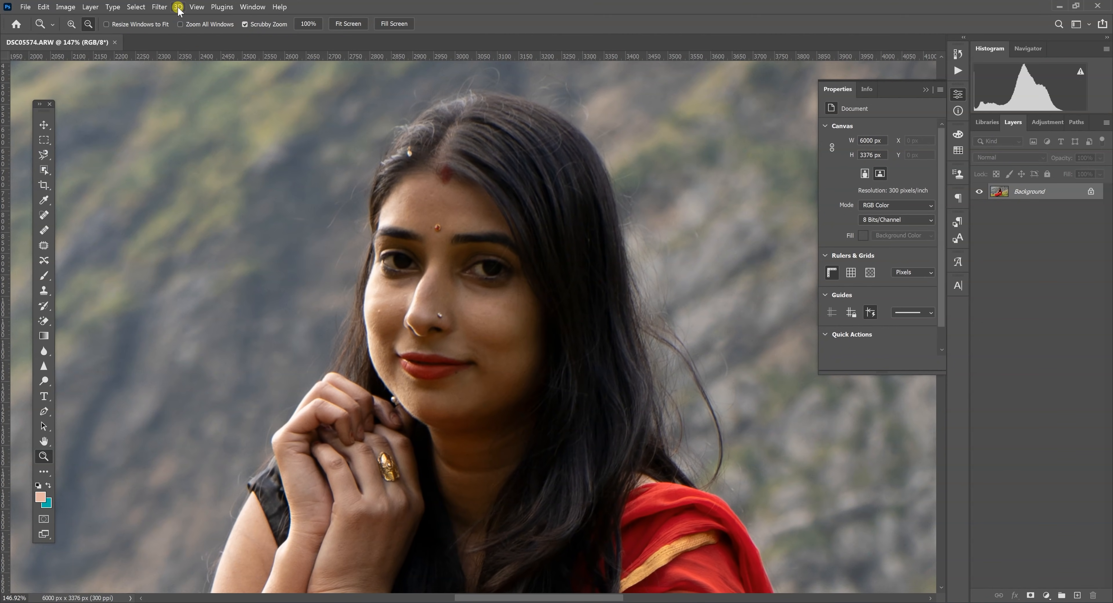
# Enable the Skin Smoothing neural filter on the portrait in DSC05574.ARW
pyautogui.click(159, 7)
pyautogui.click(181, 46)
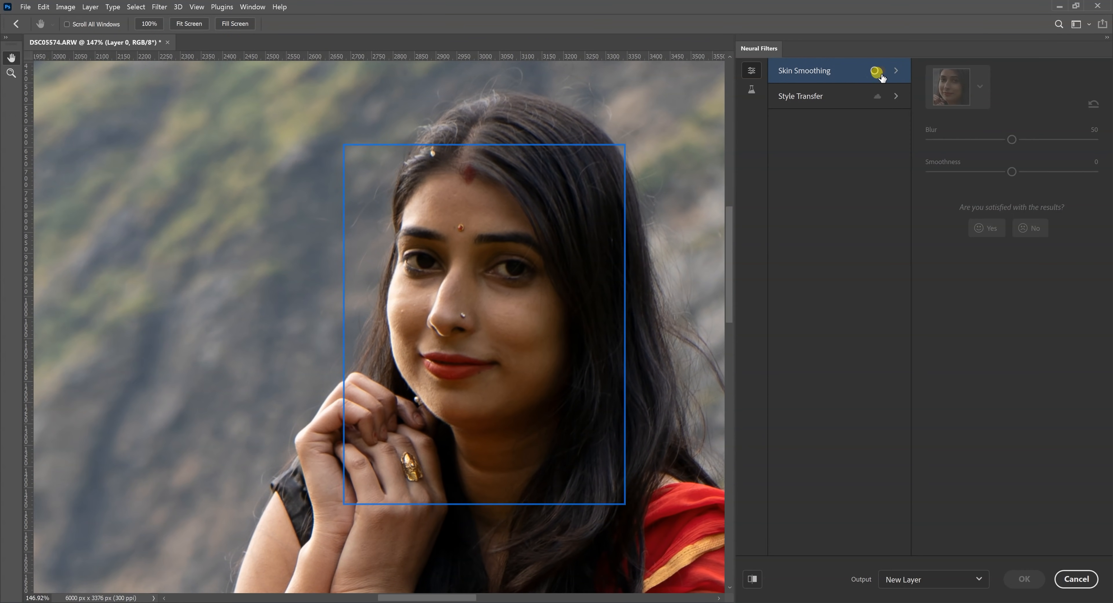
pyautogui.click(879, 72)
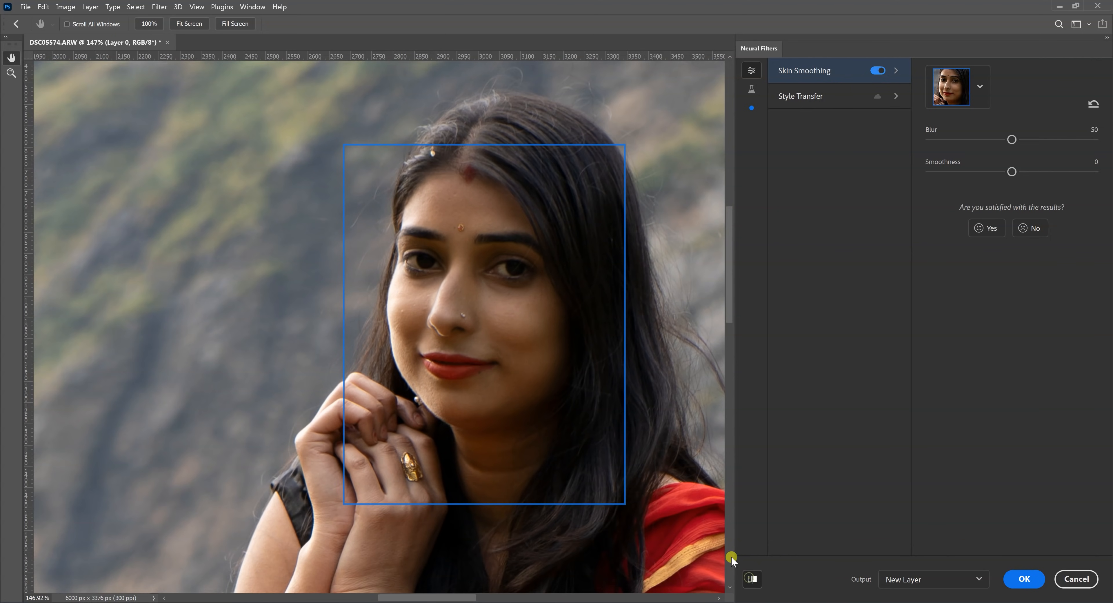
# Compare the woman's face at 300% zoom with and without the skin smoothing
pyautogui.click(12, 73)
pyautogui.click(477, 269)
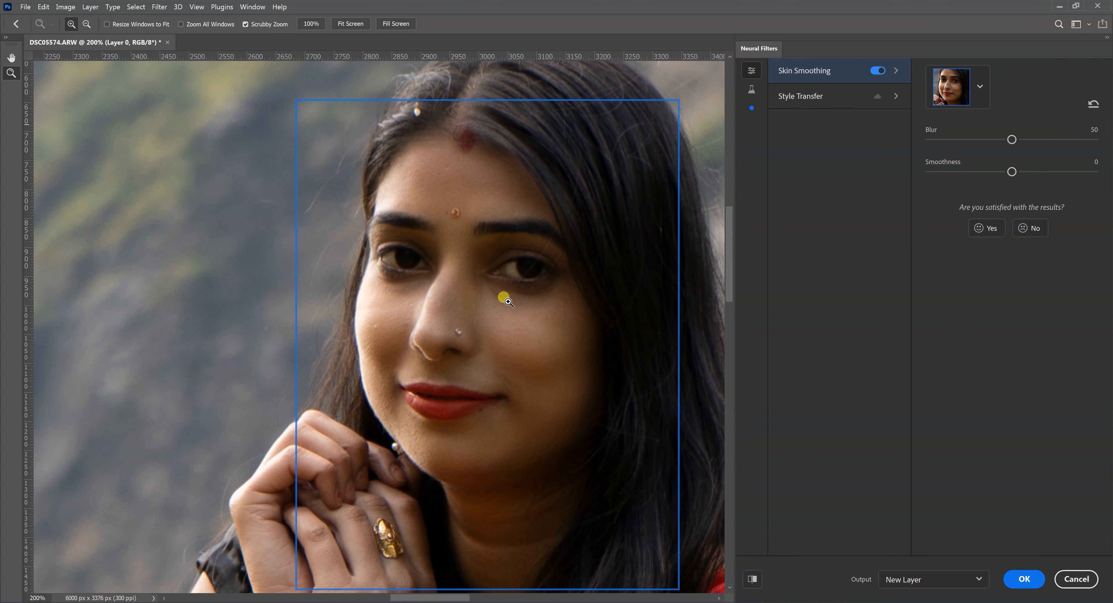
pyautogui.click(504, 298)
pyautogui.click(753, 577)
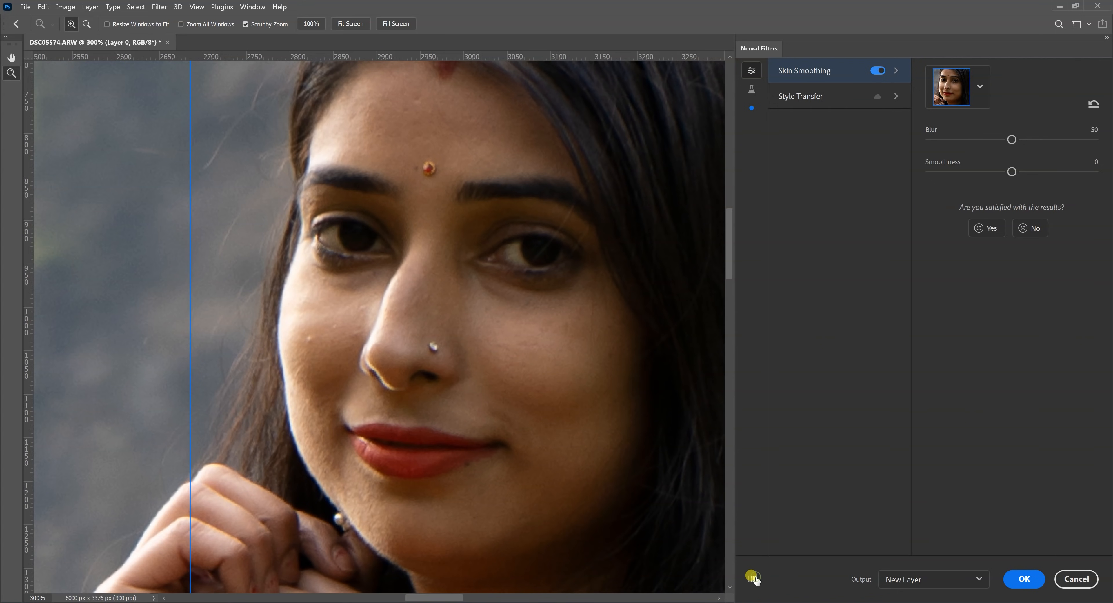
pyautogui.click(752, 578)
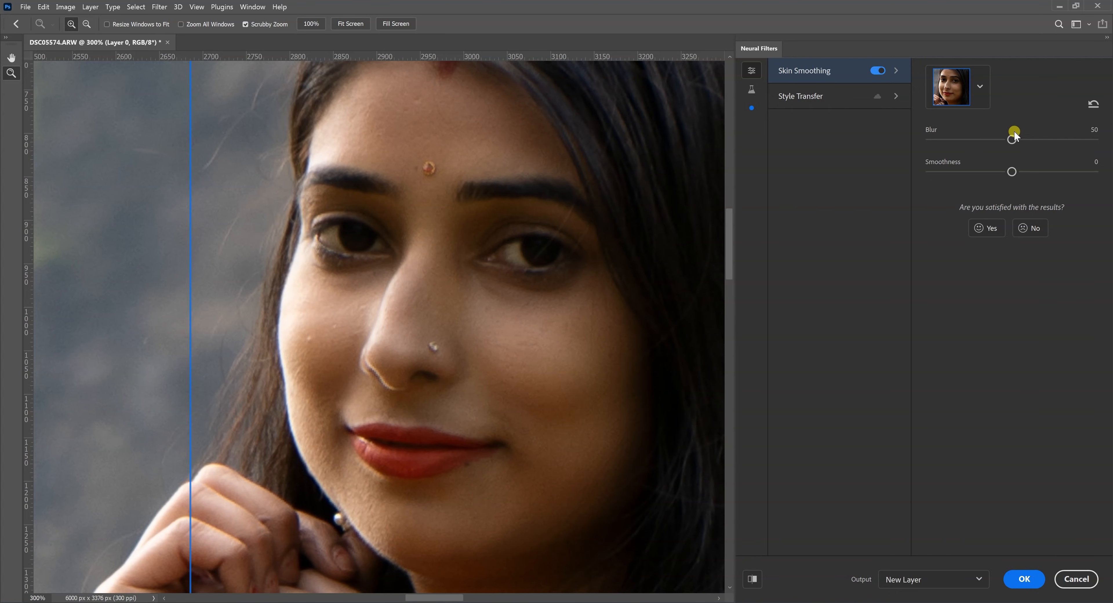
# Increase the skin smoothing's Blur and Smoothness, and reduce Blur to slightly below its midpoint
pyautogui.moveTo(1013, 140); pyautogui.dragTo(1045, 139)
pyautogui.moveTo(1011, 180); pyautogui.dragTo(1050, 179)
pyautogui.moveTo(1044, 139); pyautogui.dragTo(1006, 139)
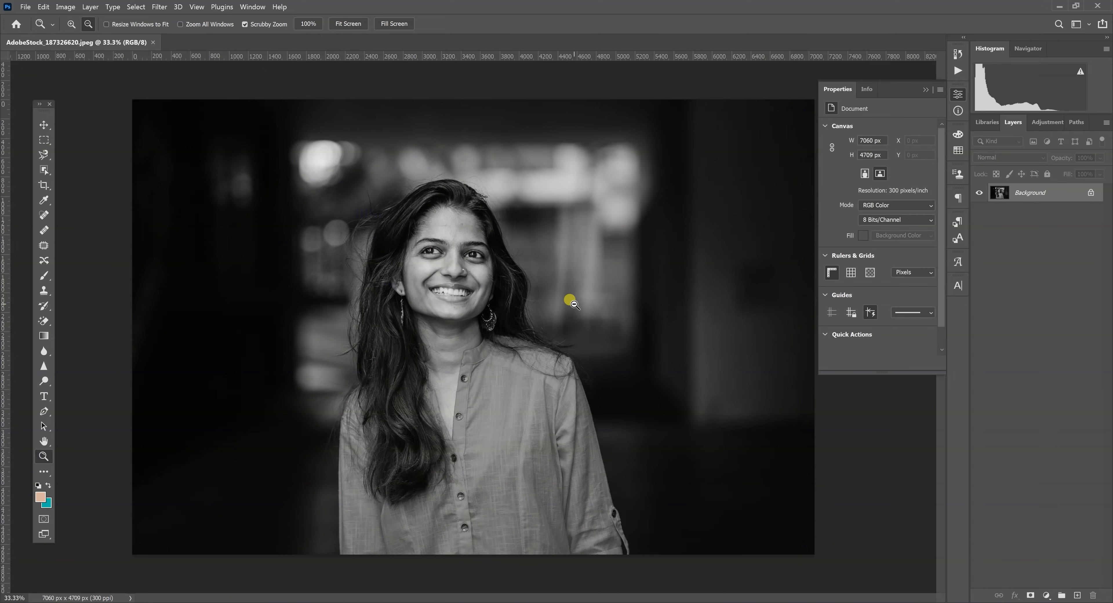
# Enable the Colorize neural filter on the black-and-white portrait AdobeStock_187326620.jpeg
pyautogui.click(159, 7)
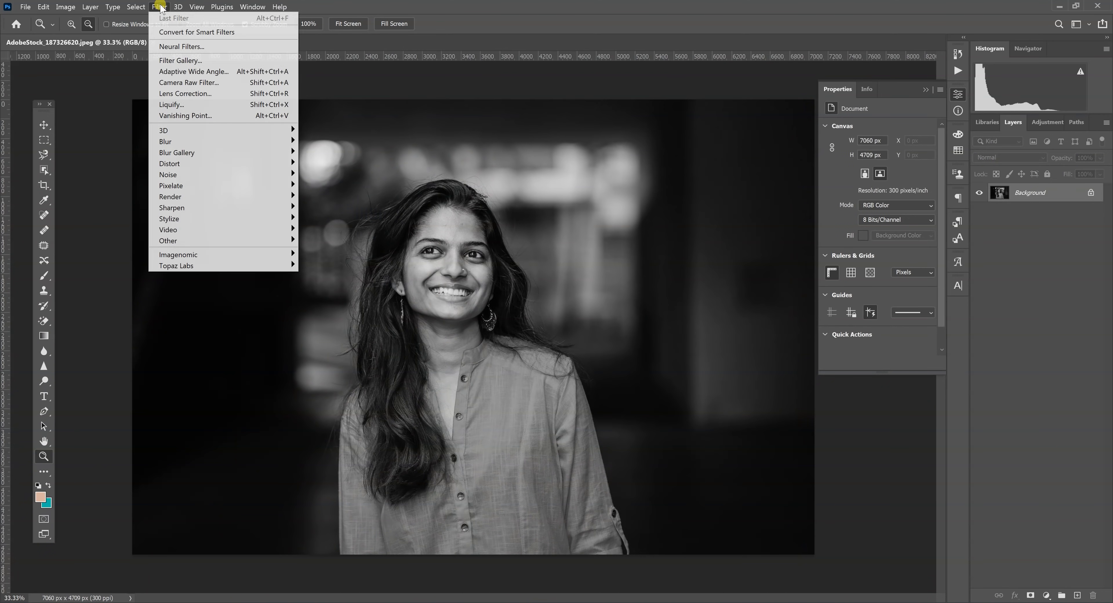
pyautogui.click(181, 46)
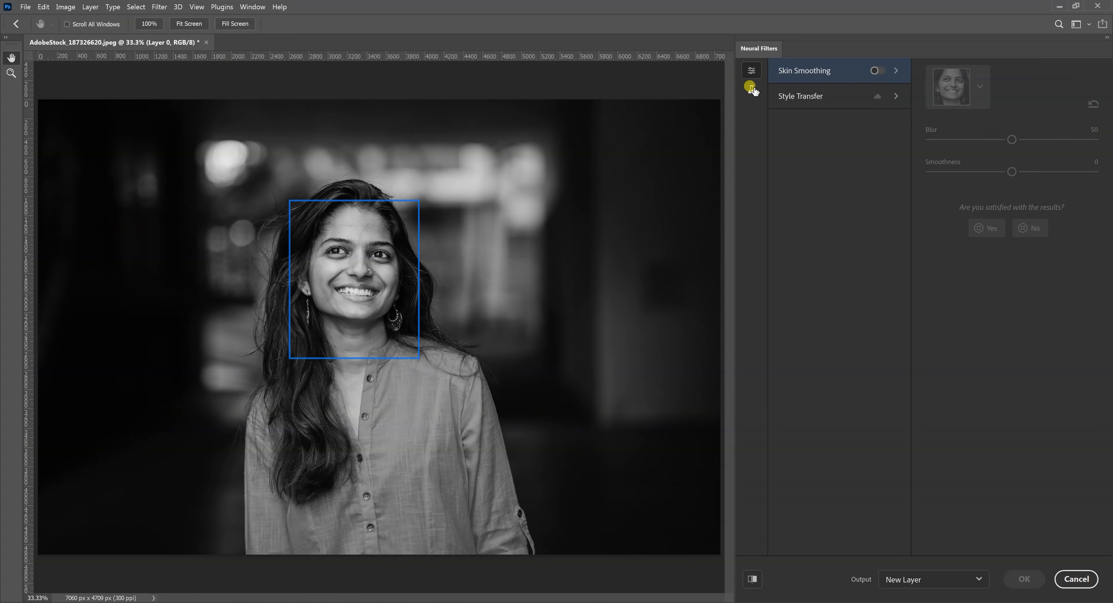
pyautogui.click(752, 89)
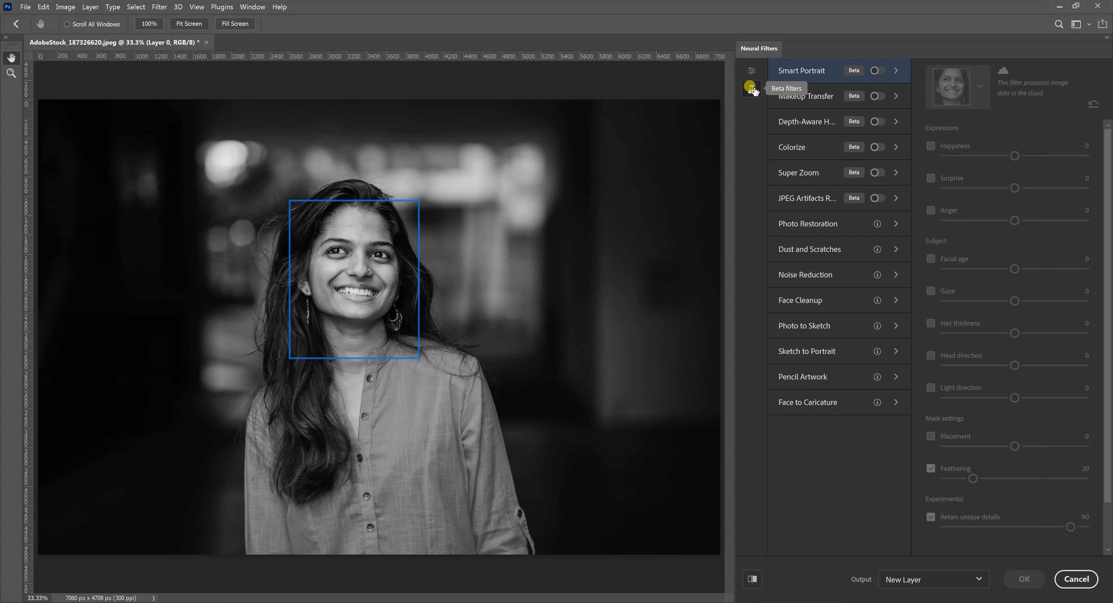
pyautogui.click(807, 154)
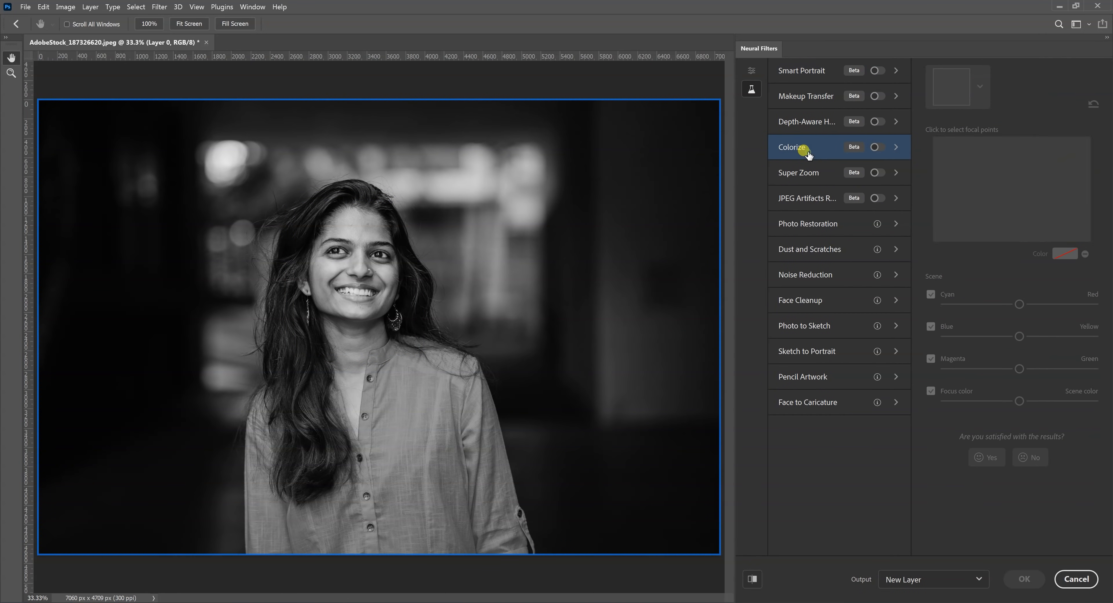
pyautogui.click(875, 147)
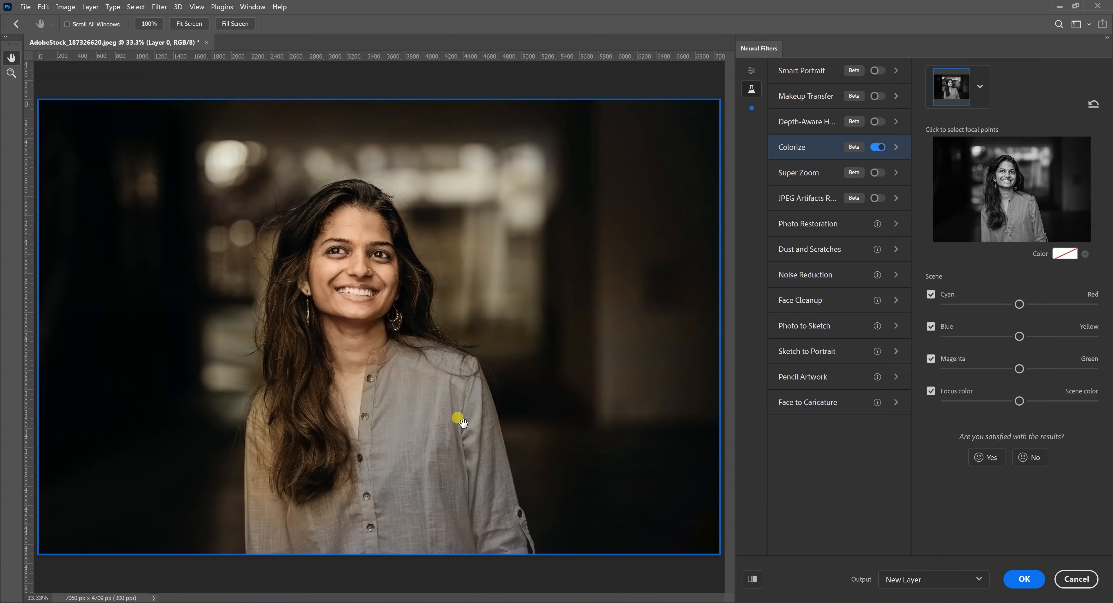
# Add a Colorize focal point on the woman's shirt with the yellow-orange color #ffba00
pyautogui.click(1065, 253)
pyautogui.moveTo(874, 258); pyautogui.dragTo(875, 270)
pyautogui.click(861, 141)
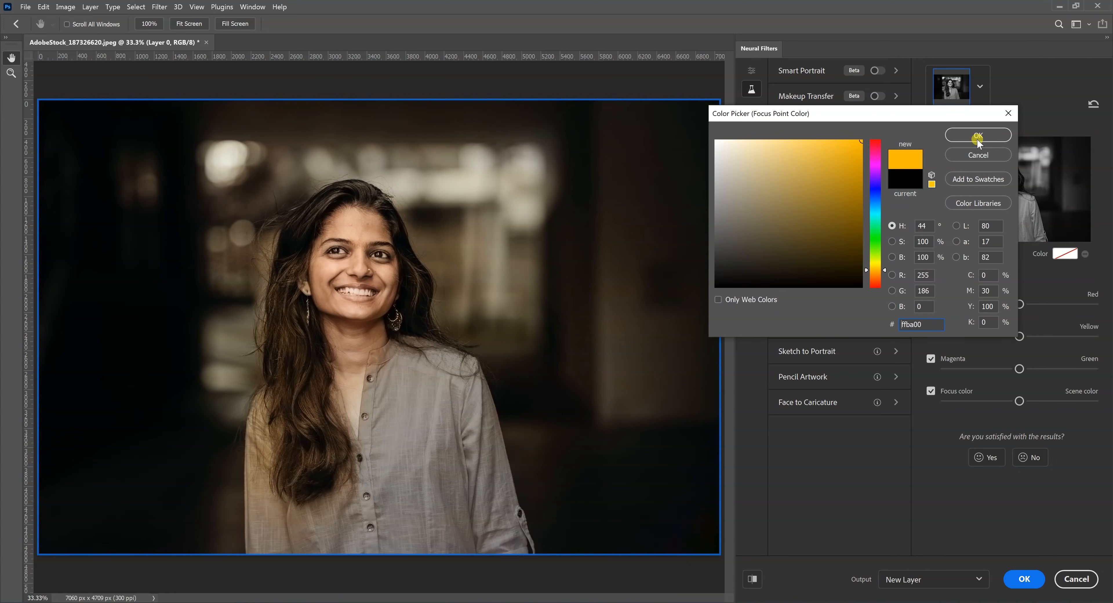
pyautogui.click(978, 136)
pyautogui.click(1027, 217)
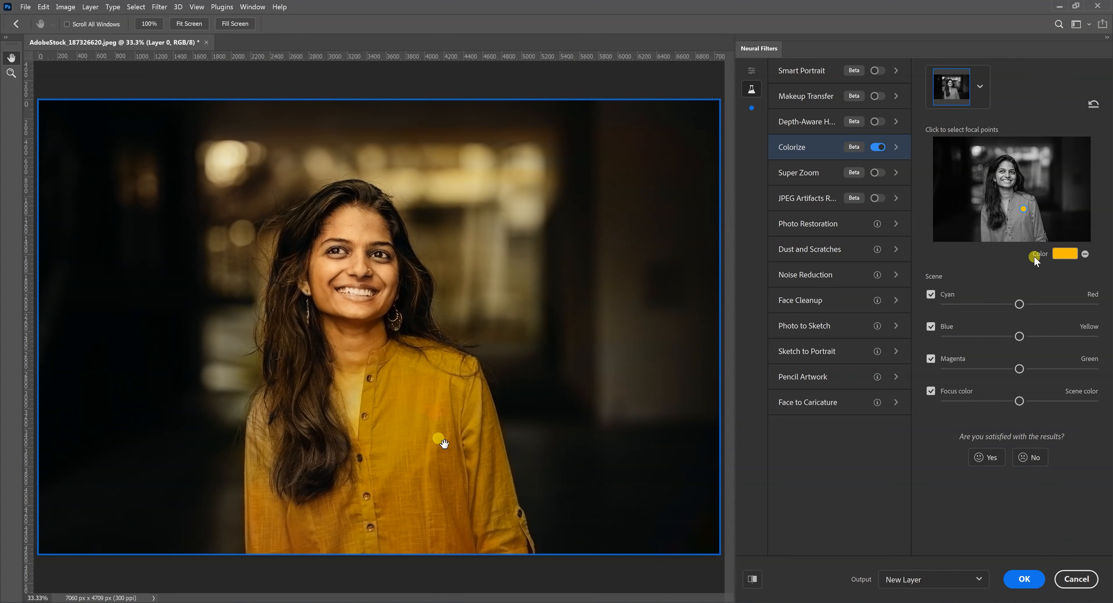
# Change the color of the shirt's focal point to a bright pink
pyautogui.click(1065, 254)
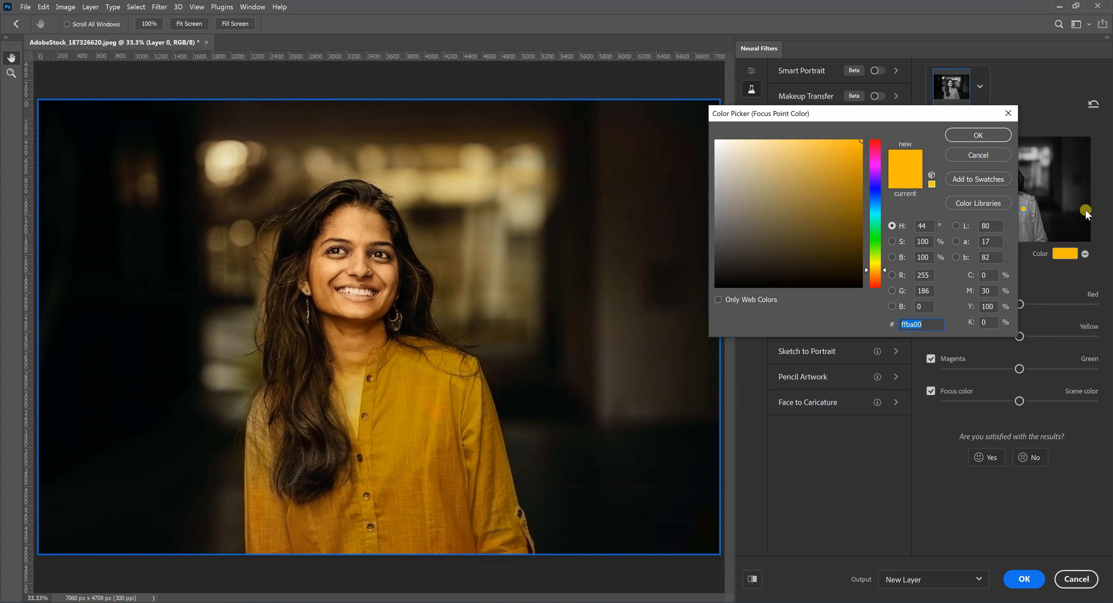
pyautogui.moveTo(942, 121); pyautogui.dragTo(830, 147)
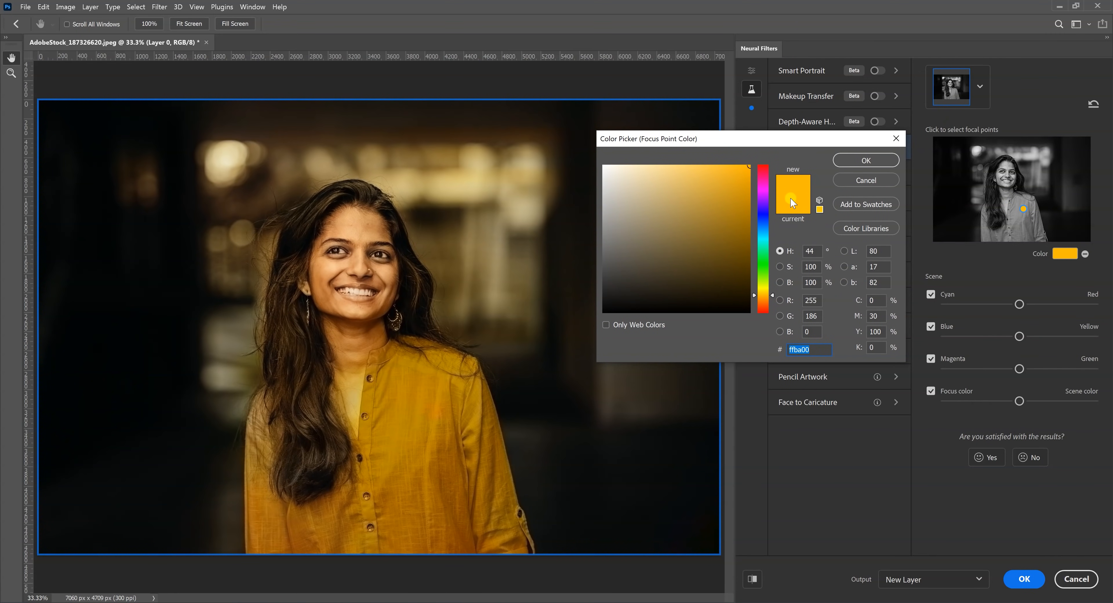
pyautogui.click(764, 183)
pyautogui.click(735, 169)
pyautogui.click(858, 161)
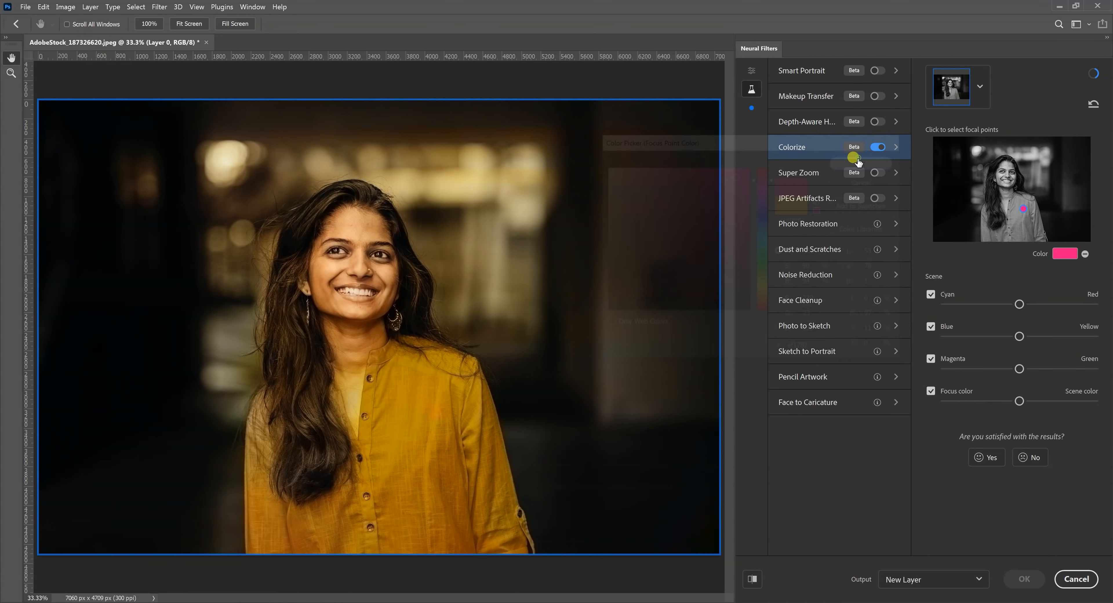